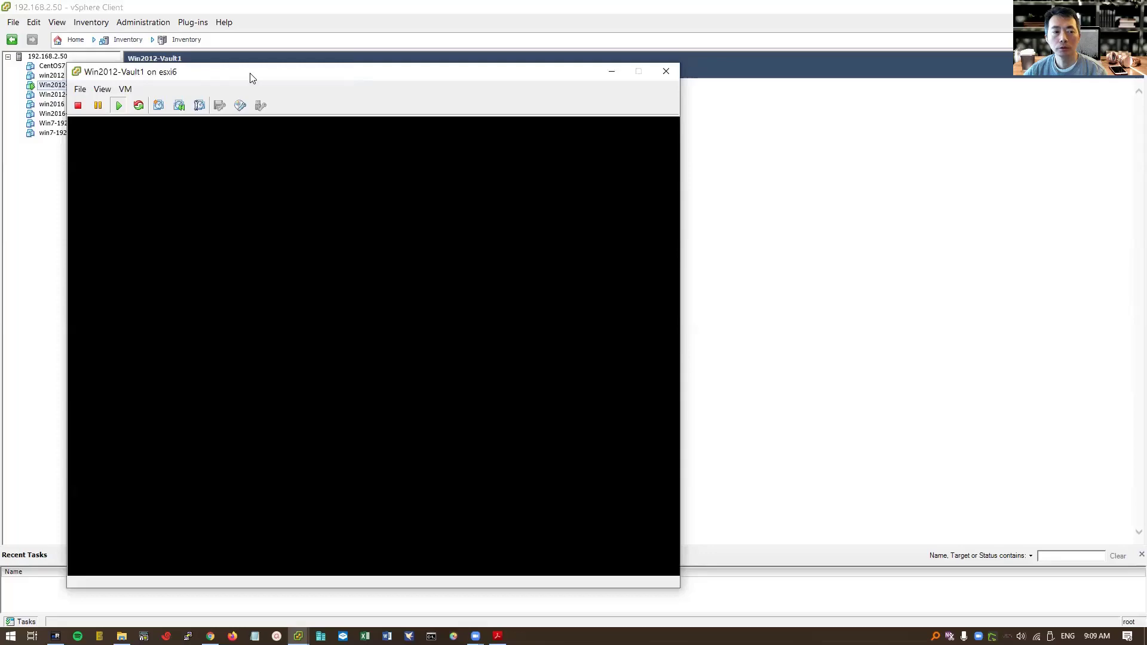
- Move the Win2012-Vault1 console window into view and give the guest input focus
left_click_drag(251, 78, 410, 41)
left_click(418, 209)
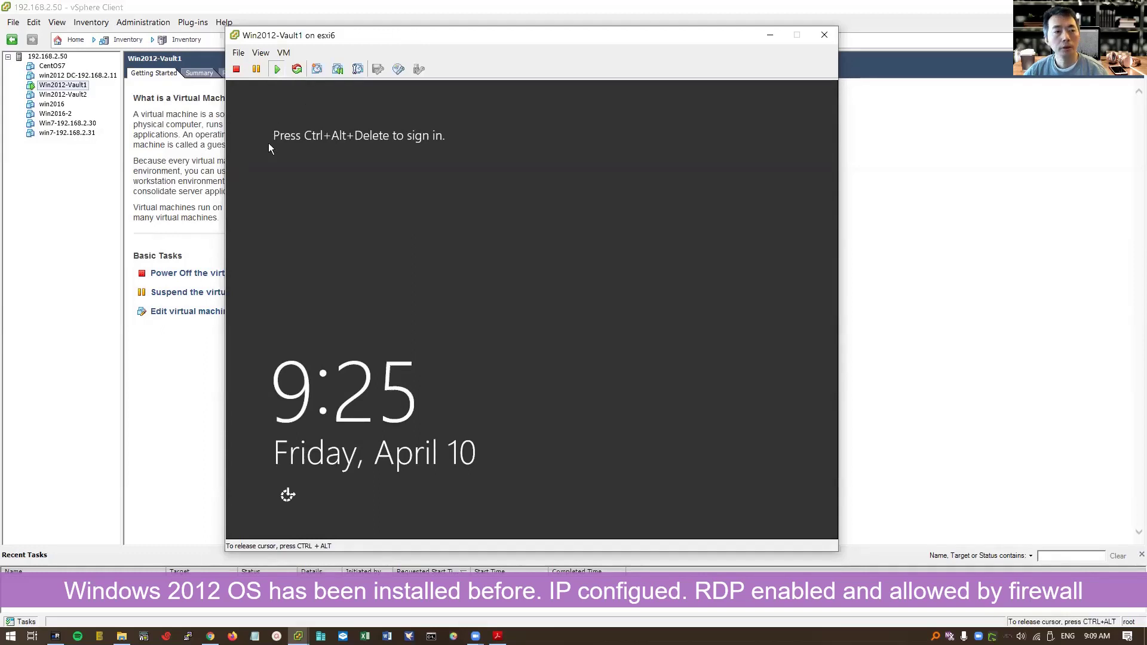
- Send Ctrl+Alt+Del to Win2012-Vault1 and sign in with the Administrator password
key("ctrl+alt")
left_click(283, 53)
left_click(478, 80)
left_click(282, 87)
type("********")
key("Return")
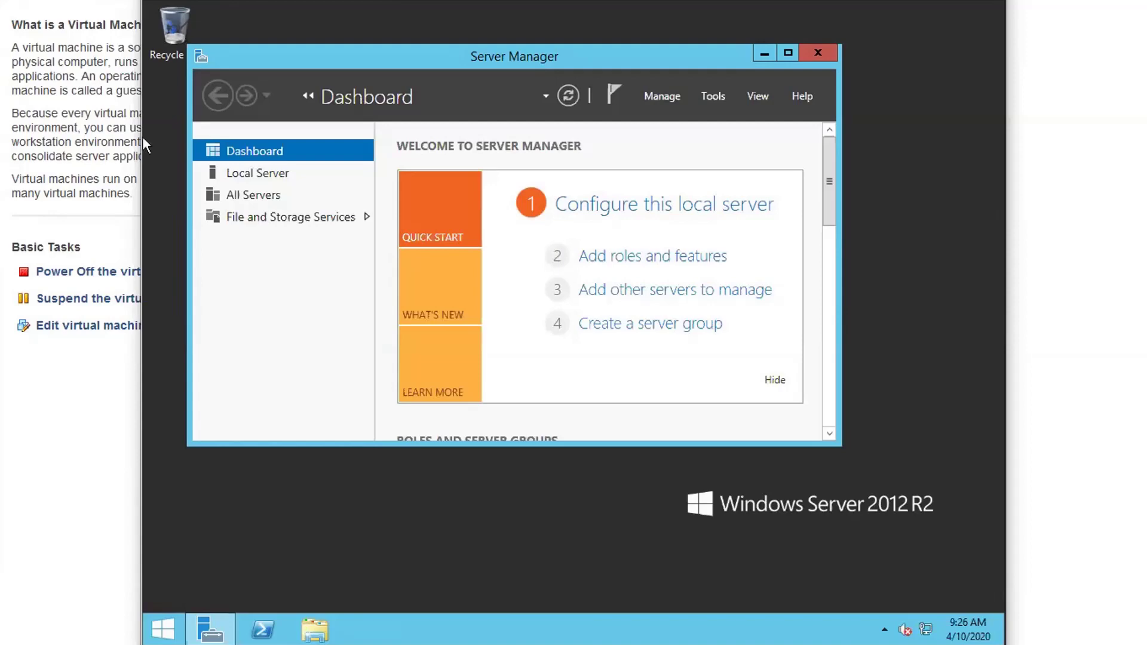
- Review the System page's Remote settings and Remote Desktop Users, then cancel both dialogs
right_click(160, 628)
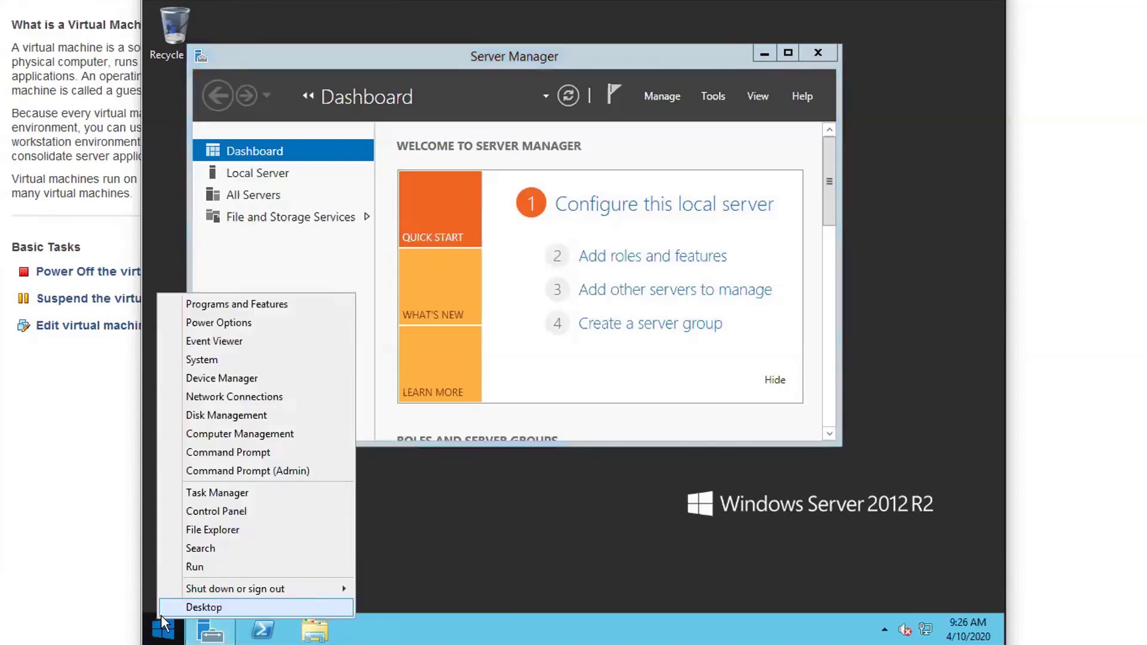
left_click(306, 359)
left_click(338, 189)
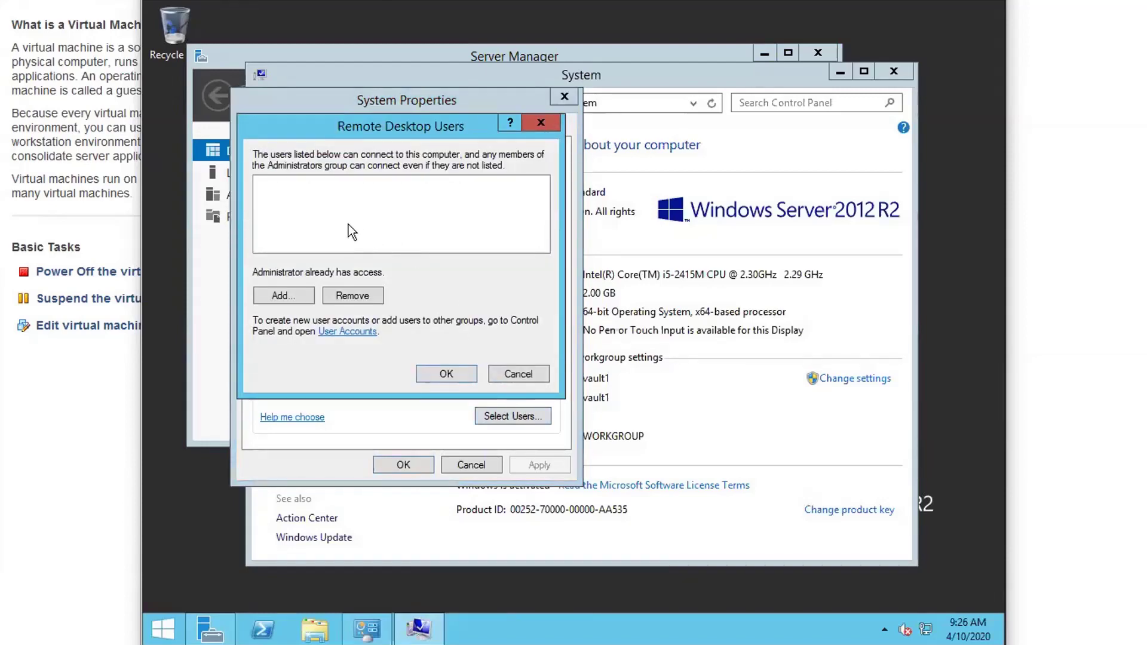
left_click(499, 373)
left_click(484, 467)
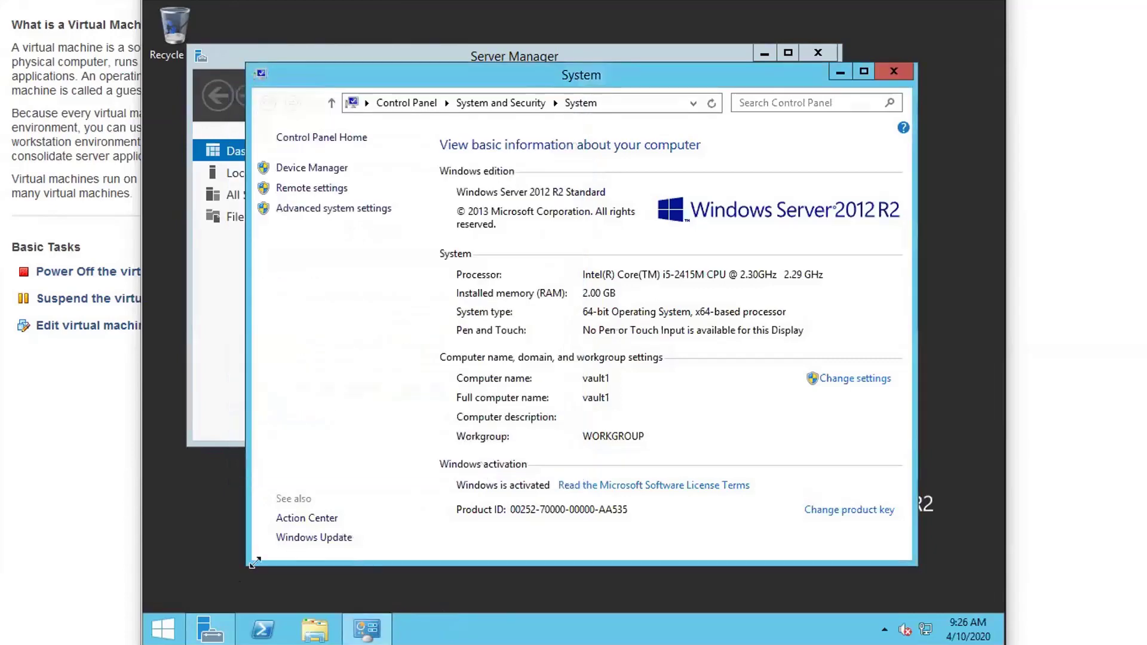
- Launch Windows Firewall with Advanced Security from Administrative Tools
left_click(166, 629)
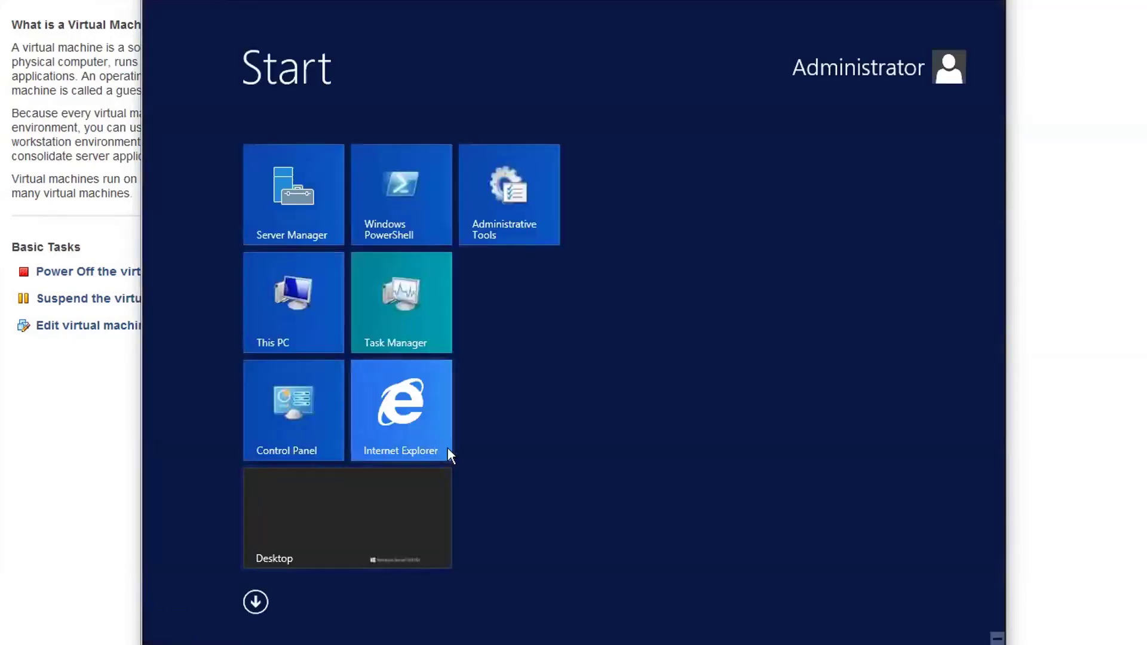
left_click(538, 207)
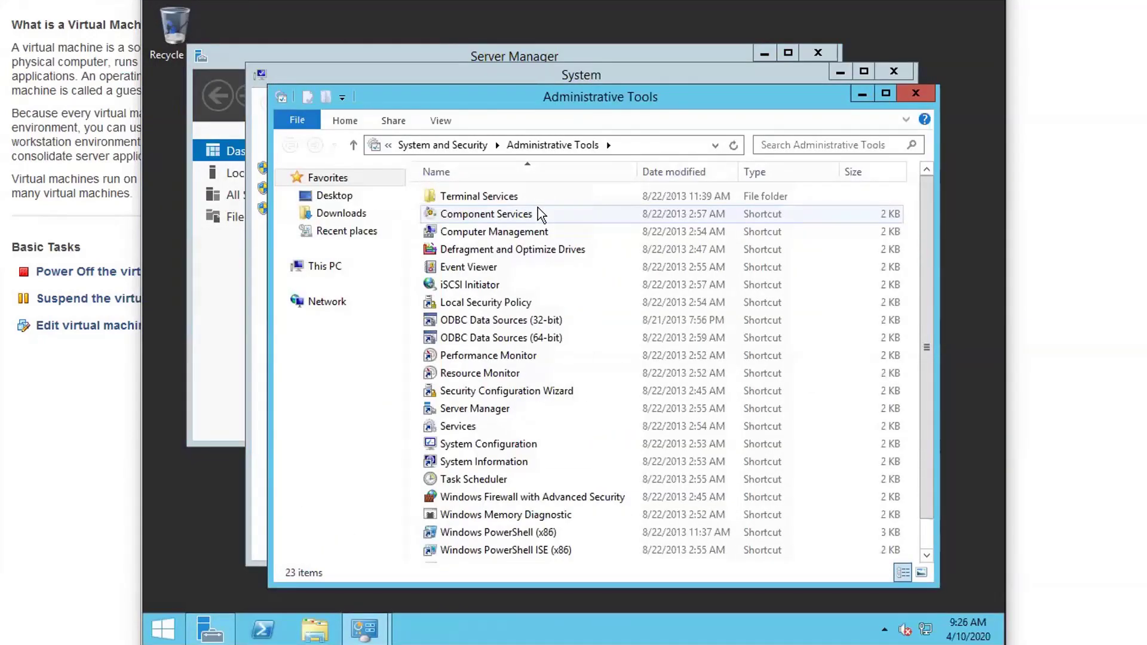
left_click(589, 498)
key("Return")
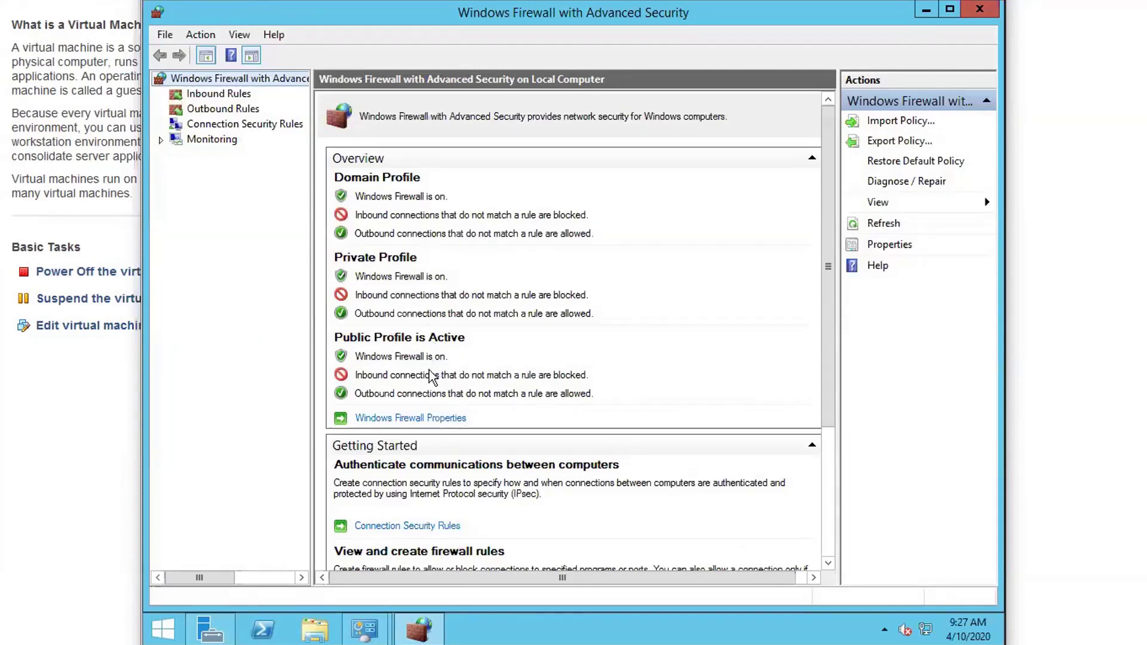
- Inspect the inbound Remote Desktop - User Mode (TCP-In) rule's properties
left_click(238, 95)
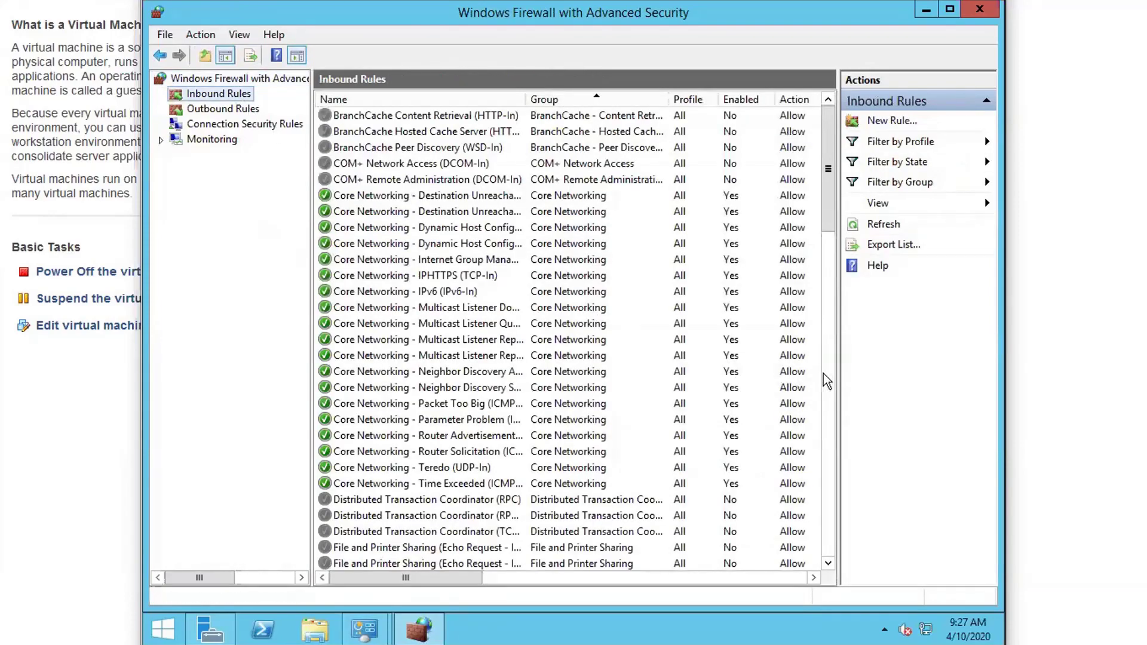
scroll(826, 372, "down", 17)
left_click(504, 119)
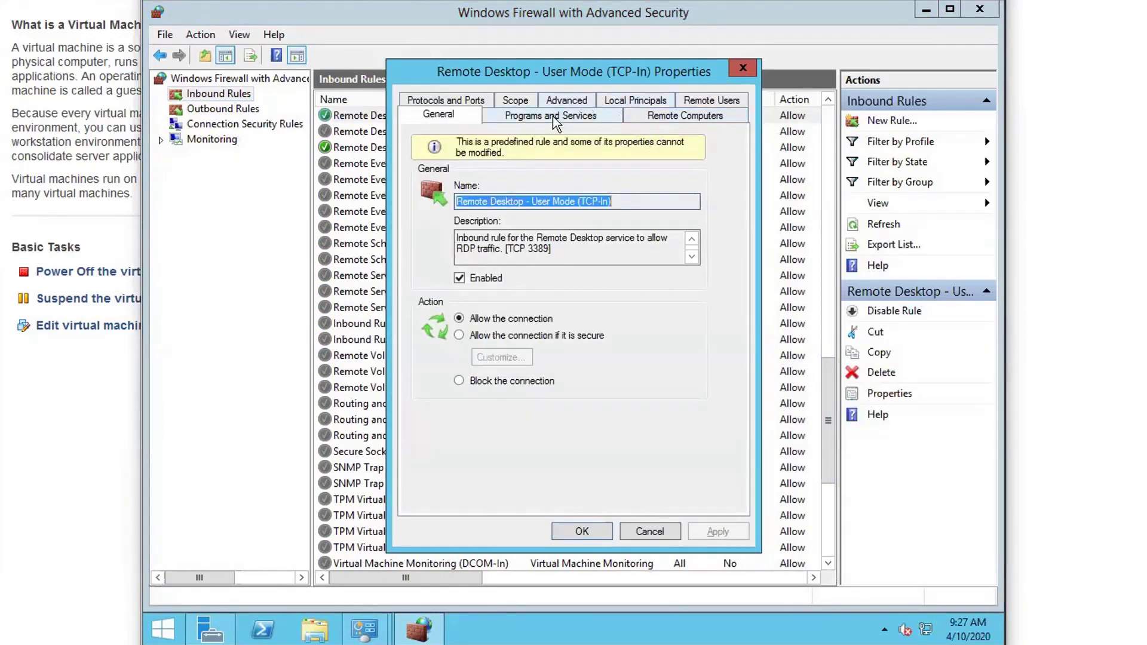
key("Escape")
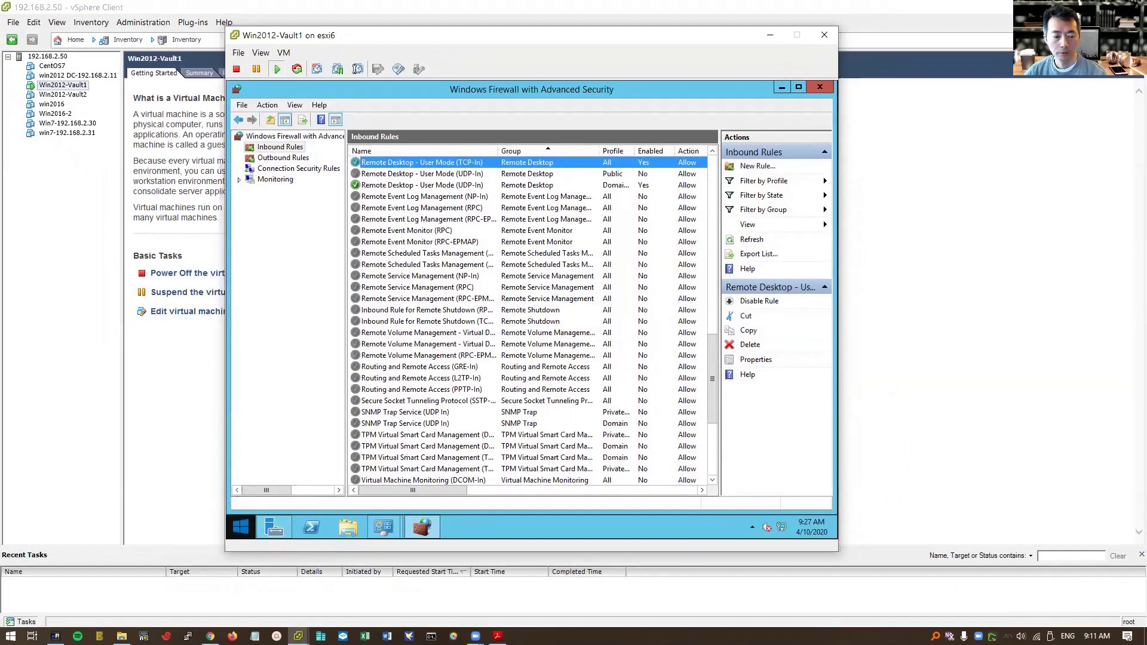
- Launch mRemoteNG, connect to Vault .21, and close the remote firewall window
left_click(10, 635)
left_click(55, 635)
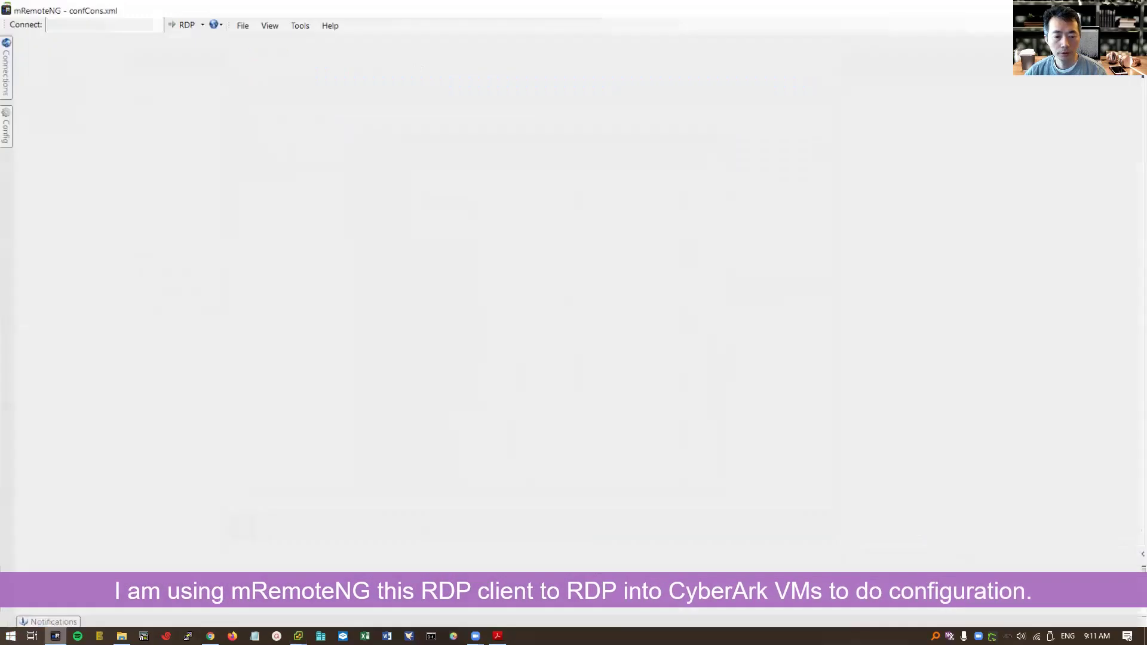
left_click(9, 76)
double_click(75, 134)
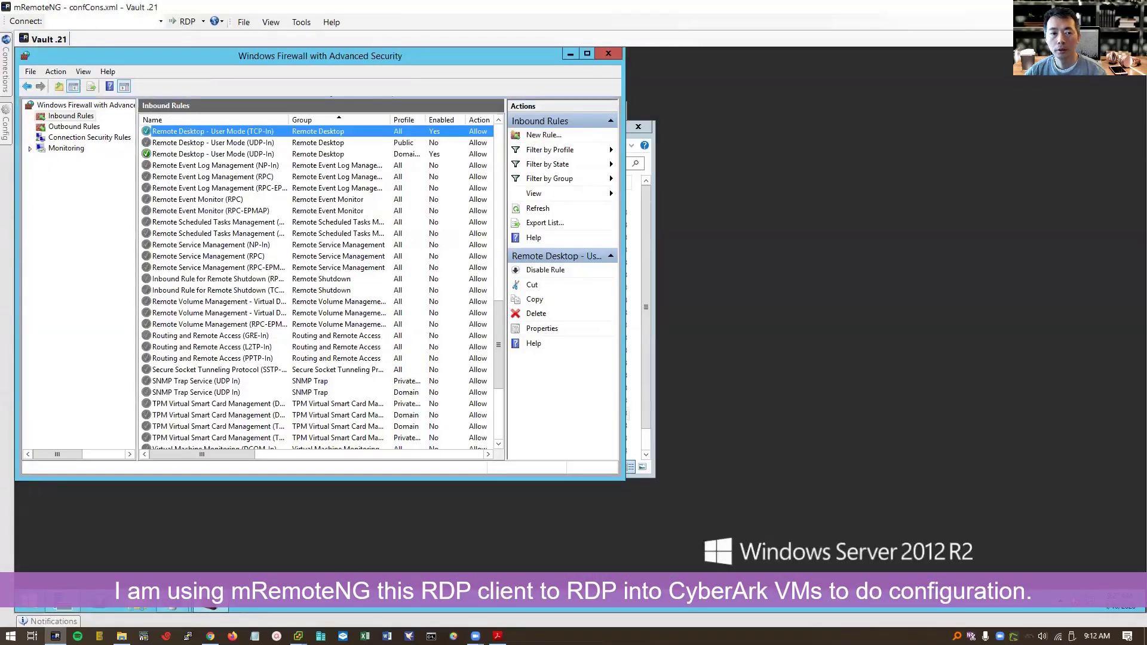
left_click(609, 54)
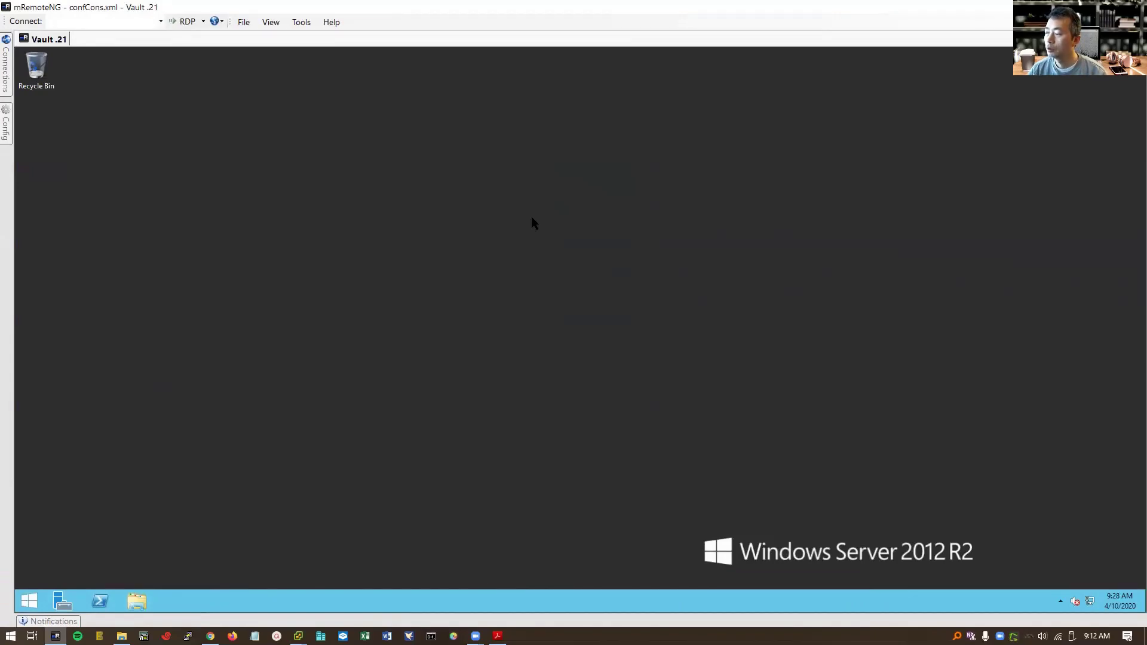
- Open C:\CyberArkInstallationFiles through This PC on the remote server
left_click(137, 601)
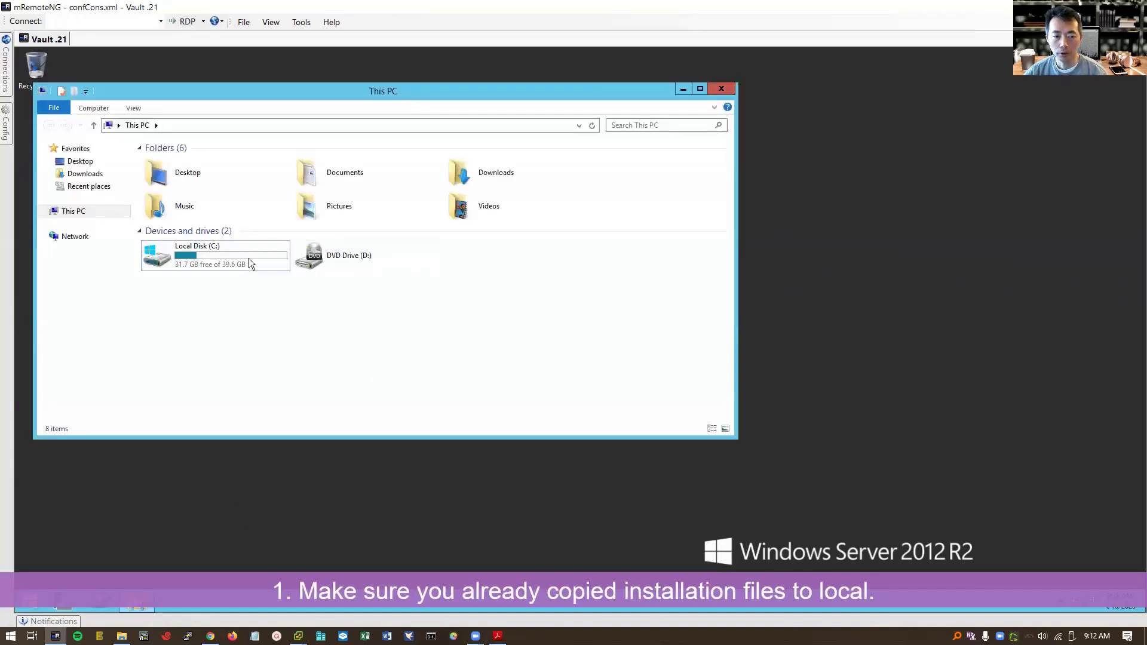
double_click(248, 258)
double_click(221, 161)
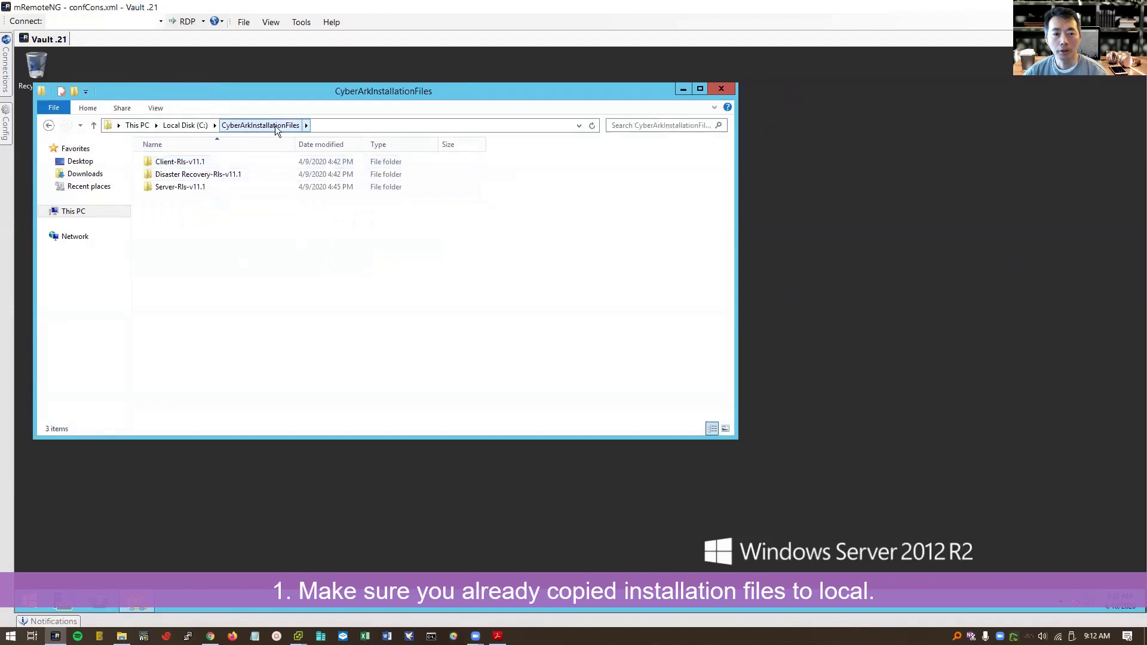
- Check the Client, Disaster Recovery and Server Rls-v11.1 folders, cancelling an accidental rename
left_click(243, 161)
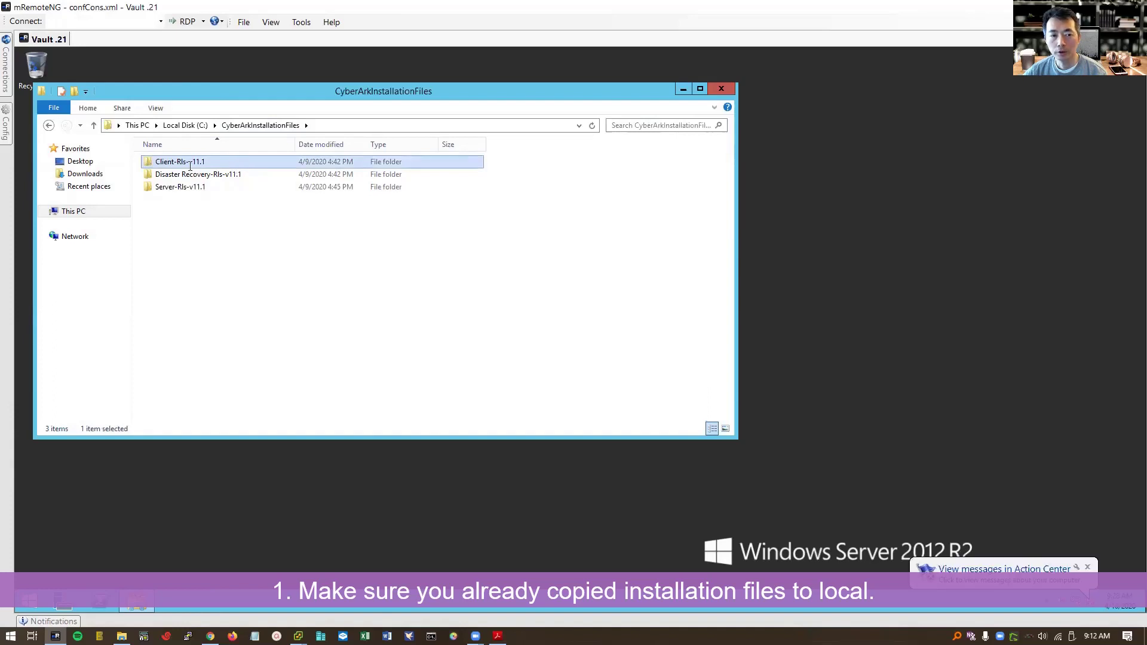
left_click(189, 168)
left_click(251, 163)
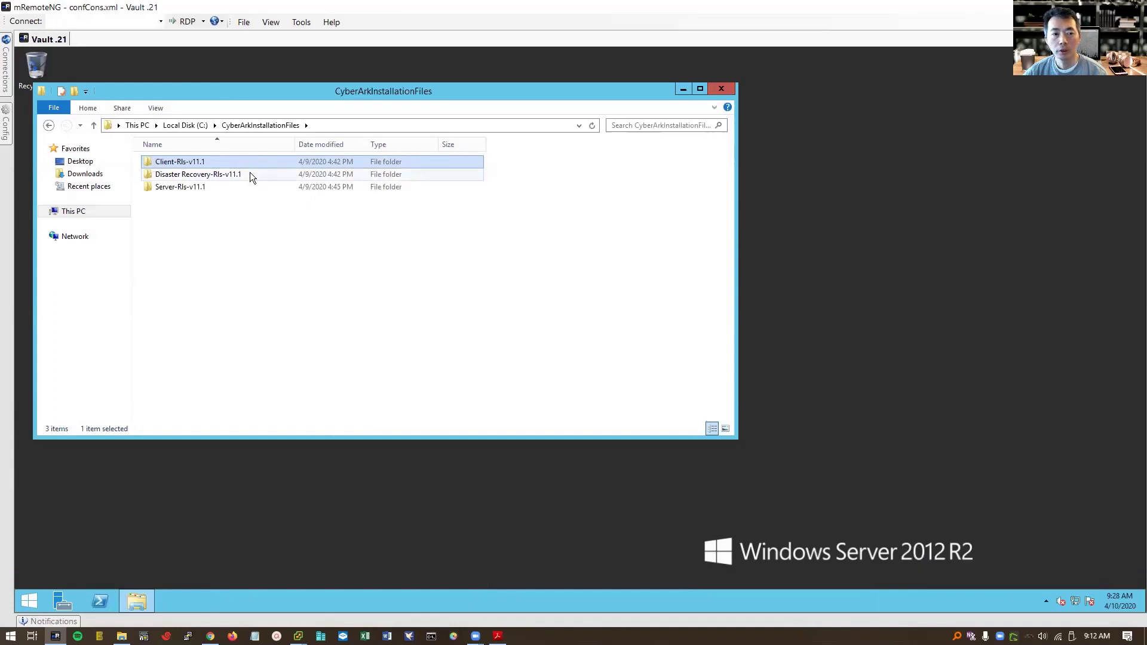
left_click(250, 175)
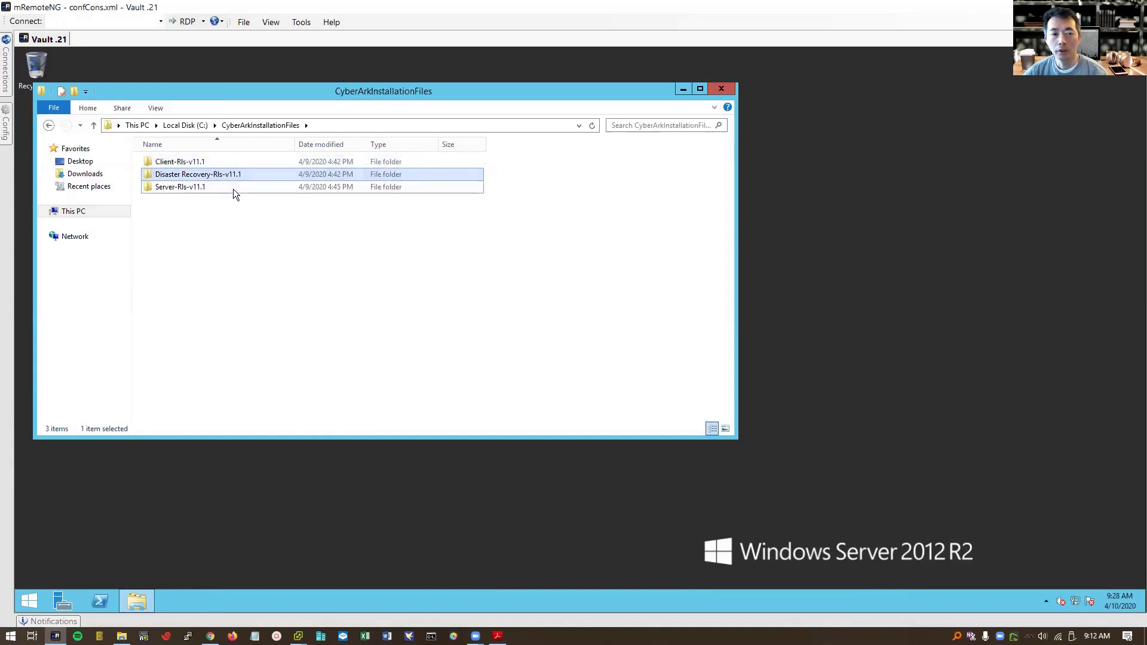
left_click(233, 188)
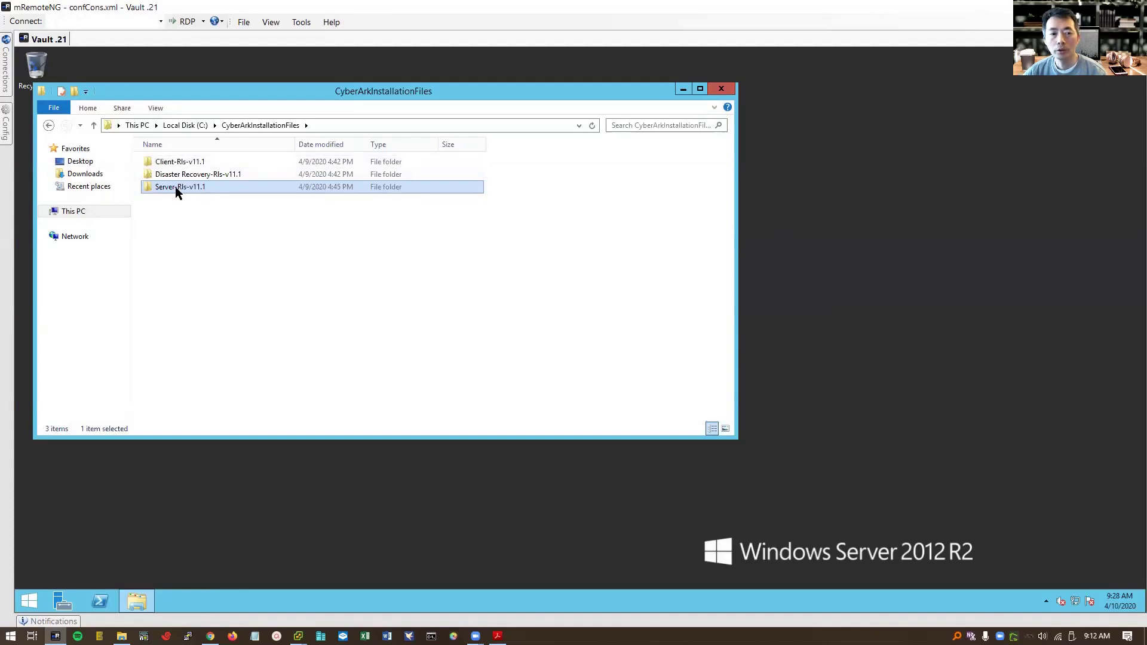
left_click(206, 176)
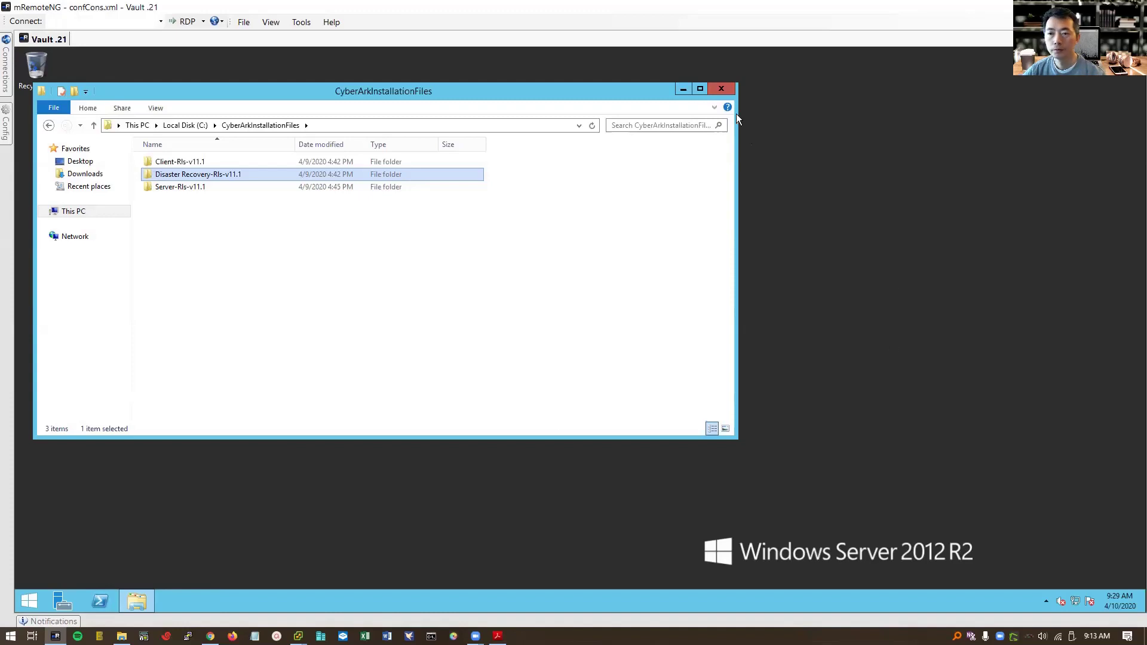
- Close the installation files window and glance at the remote networks panel
left_click(683, 89)
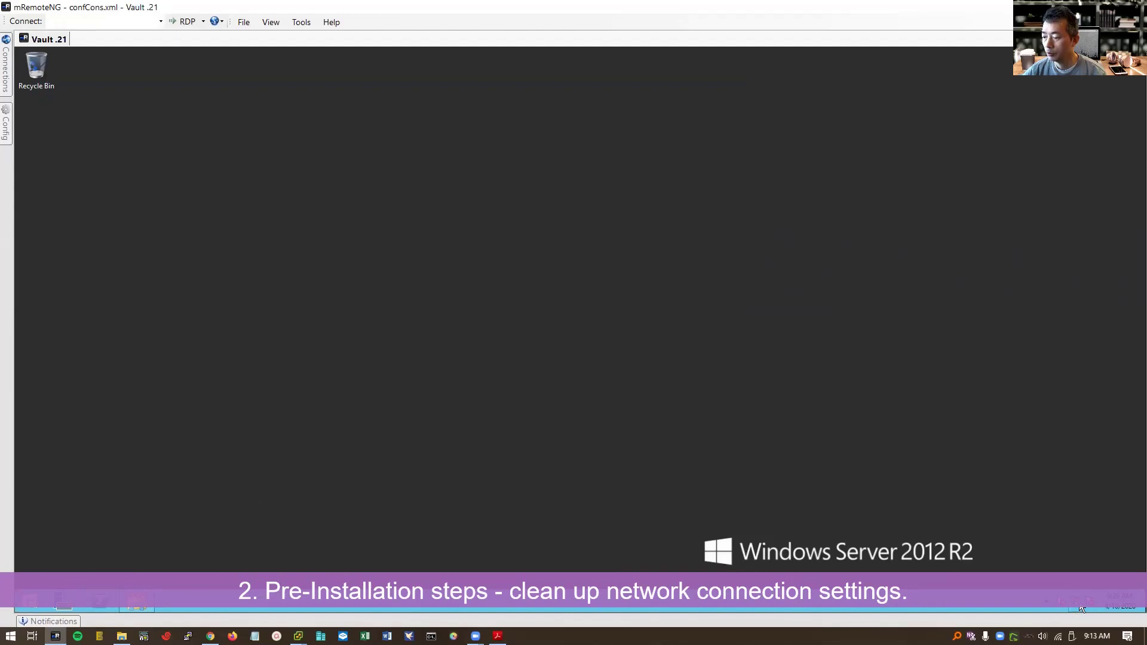
left_click(1081, 607)
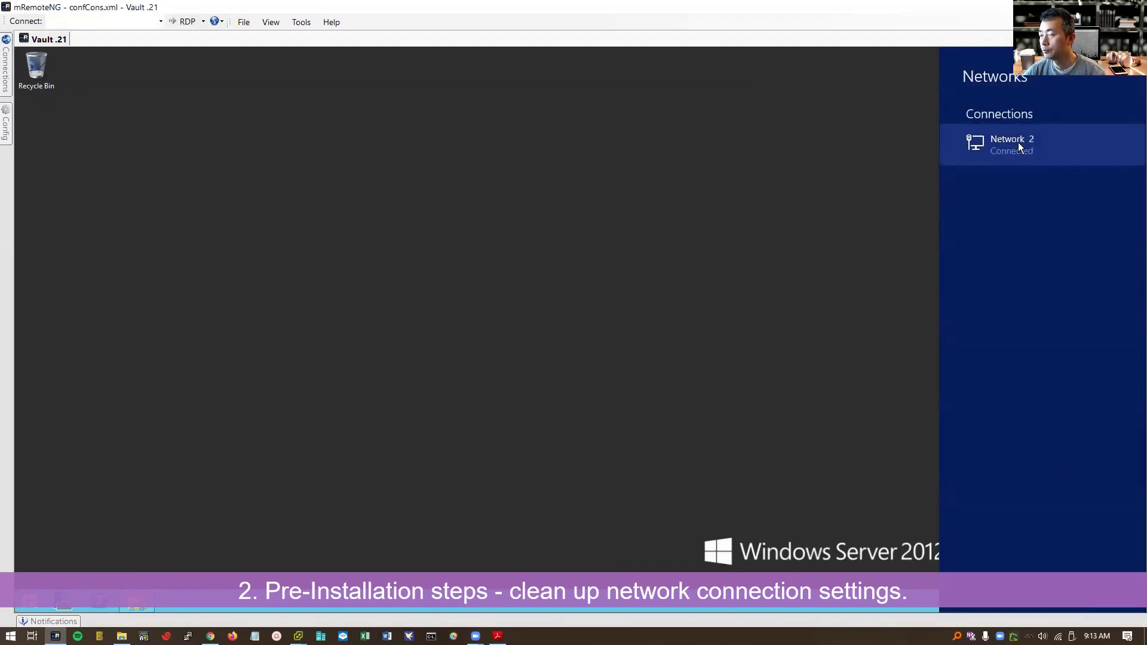
key("Escape")
- Open Network Connections via Control Panel's network status and bring up Ethernet0's options
key("super")
type("control Panel")
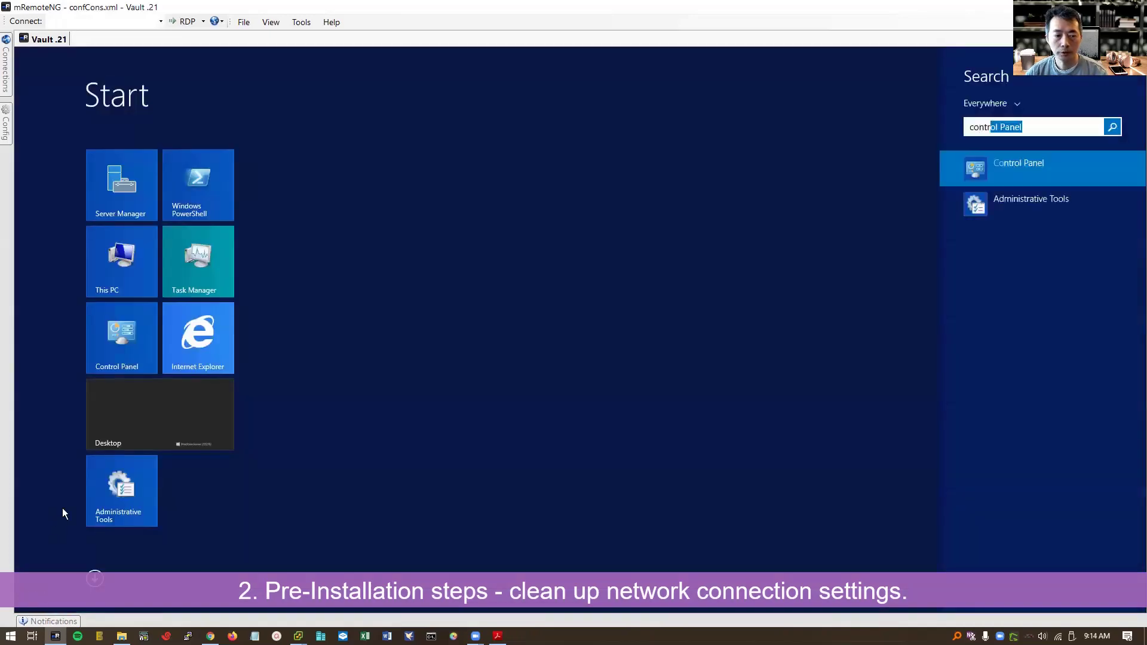
left_click(124, 351)
left_click(463, 289)
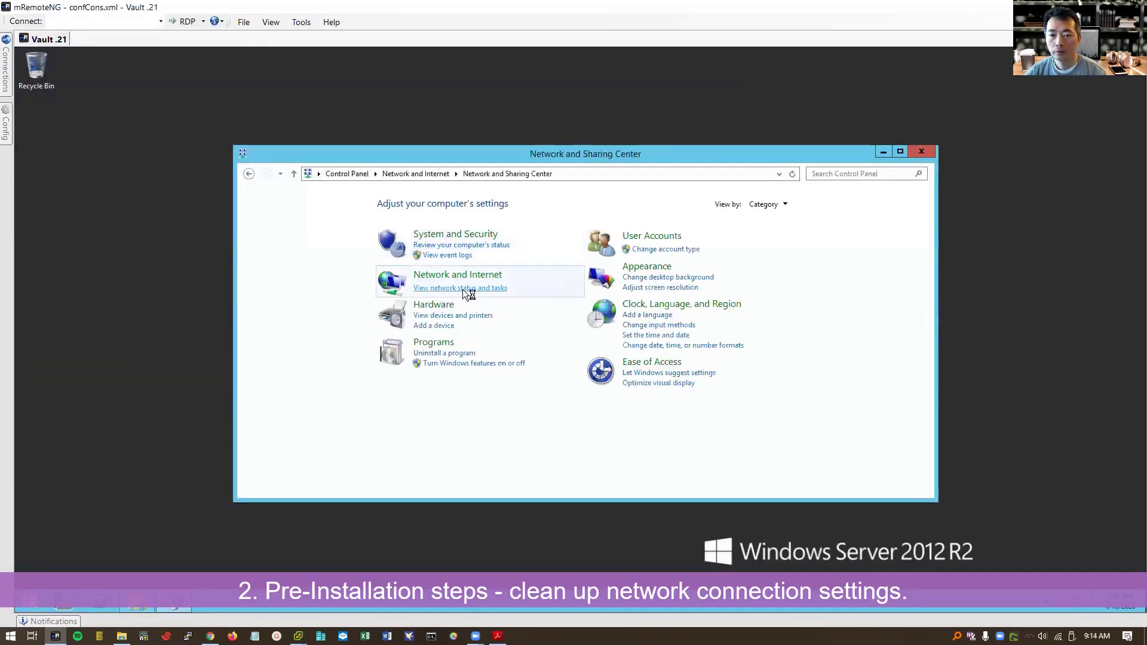
left_click(343, 223)
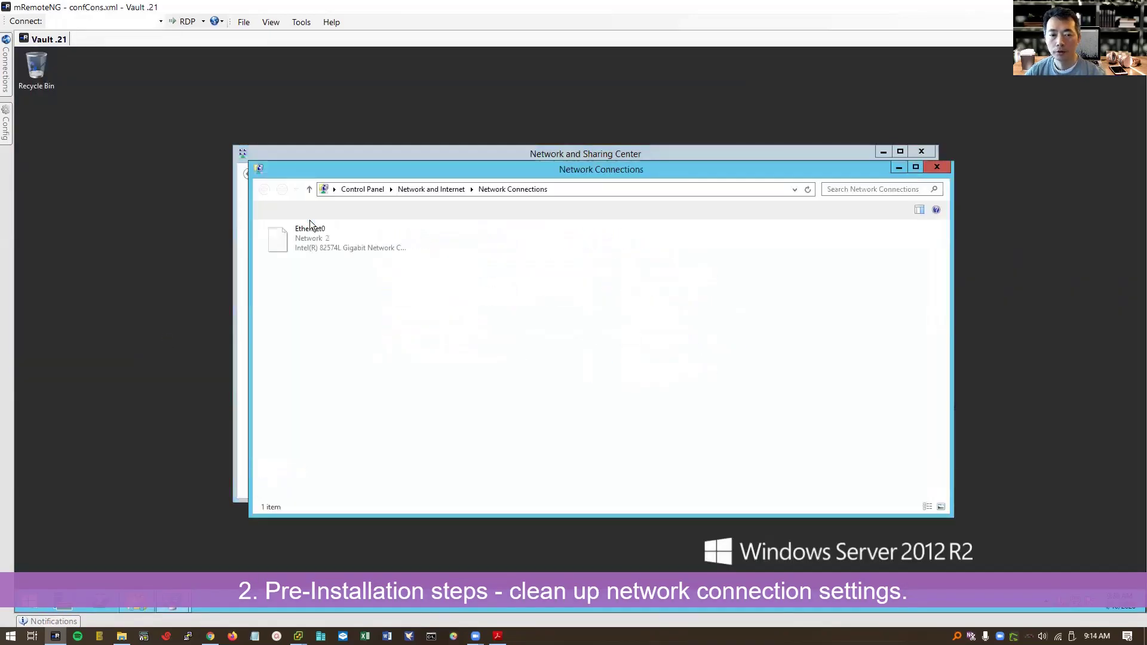
left_click_drag(409, 171, 556, 183)
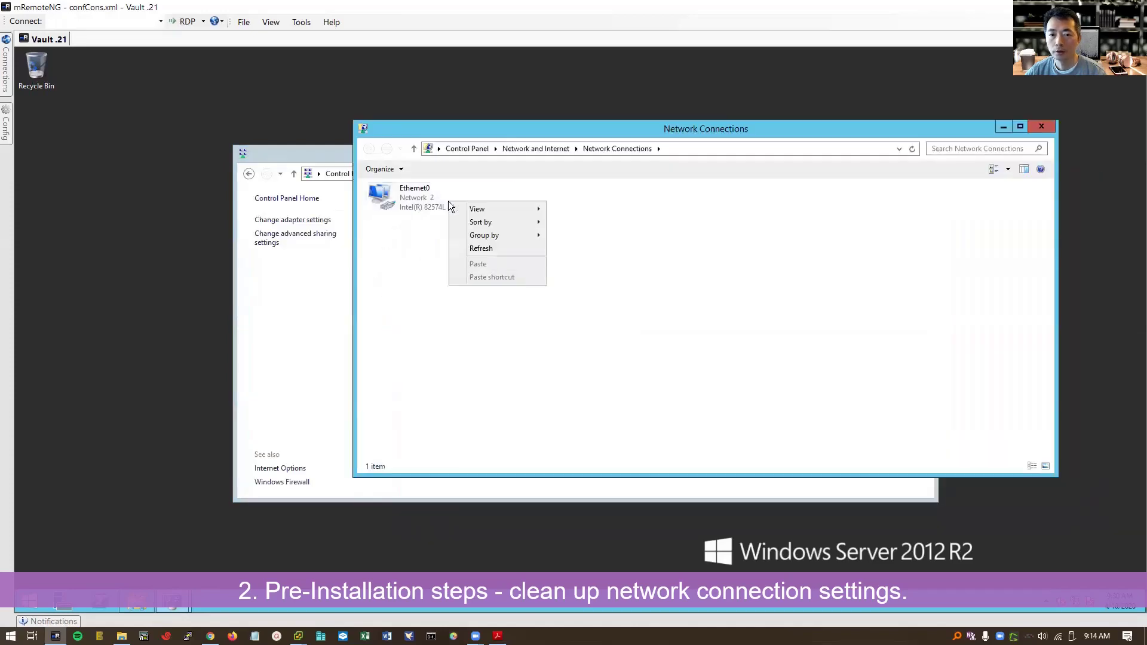
right_click(438, 204)
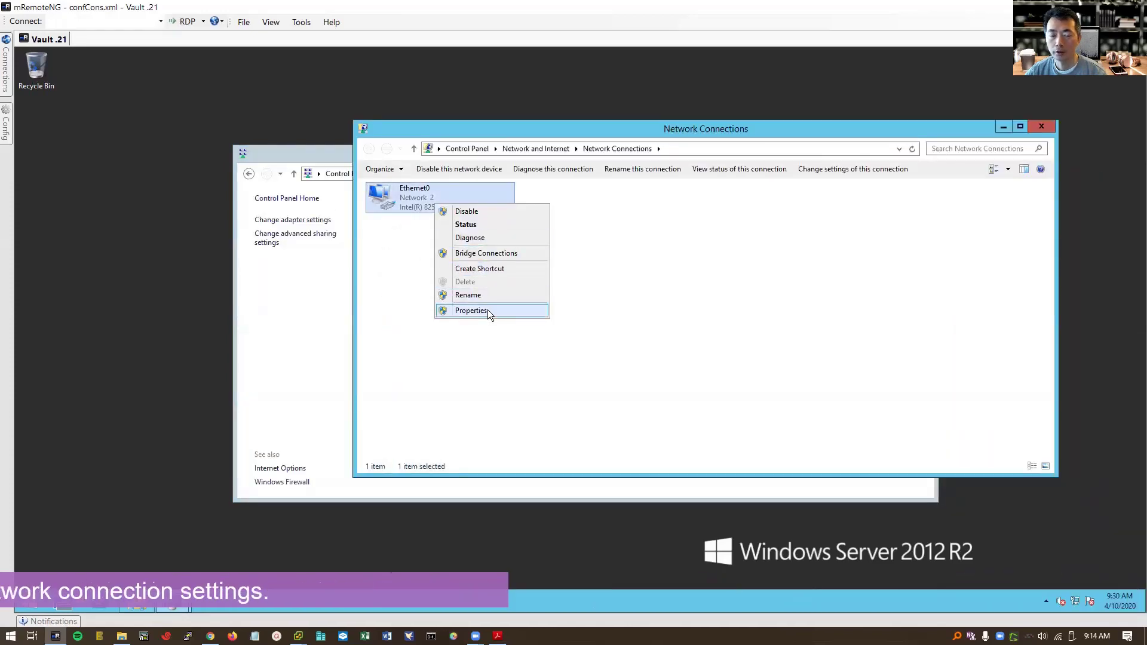
- In Ethernet0 Properties, uncheck IPv6 and open the IPv4 settings showing static 192.168.2.21
left_click(488, 310)
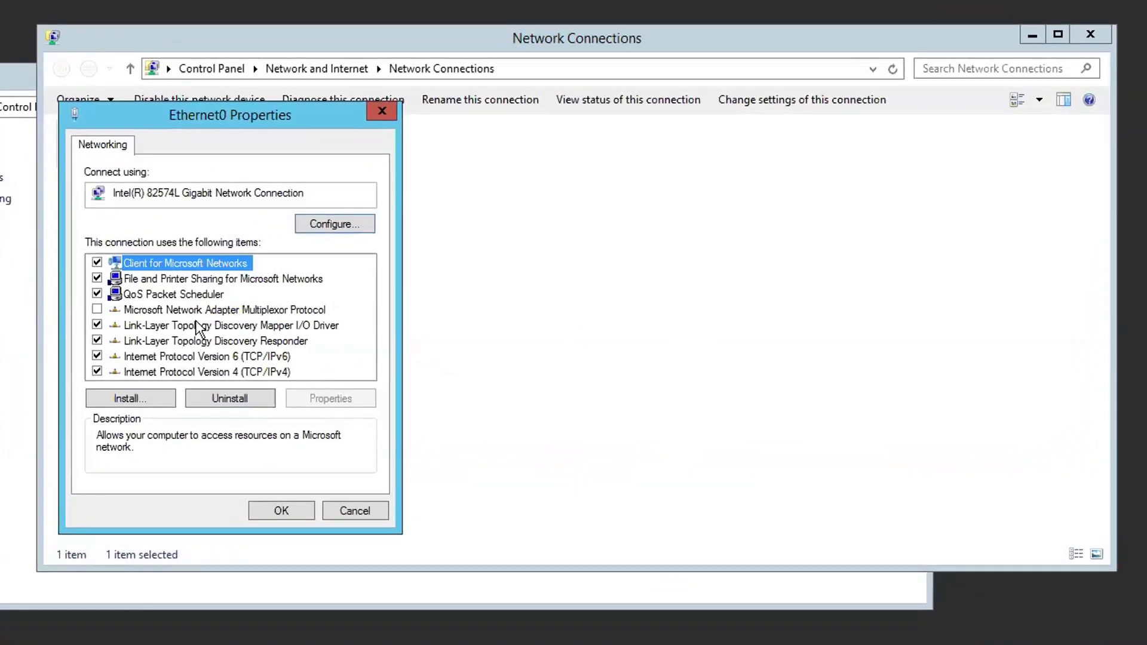
left_click(95, 356)
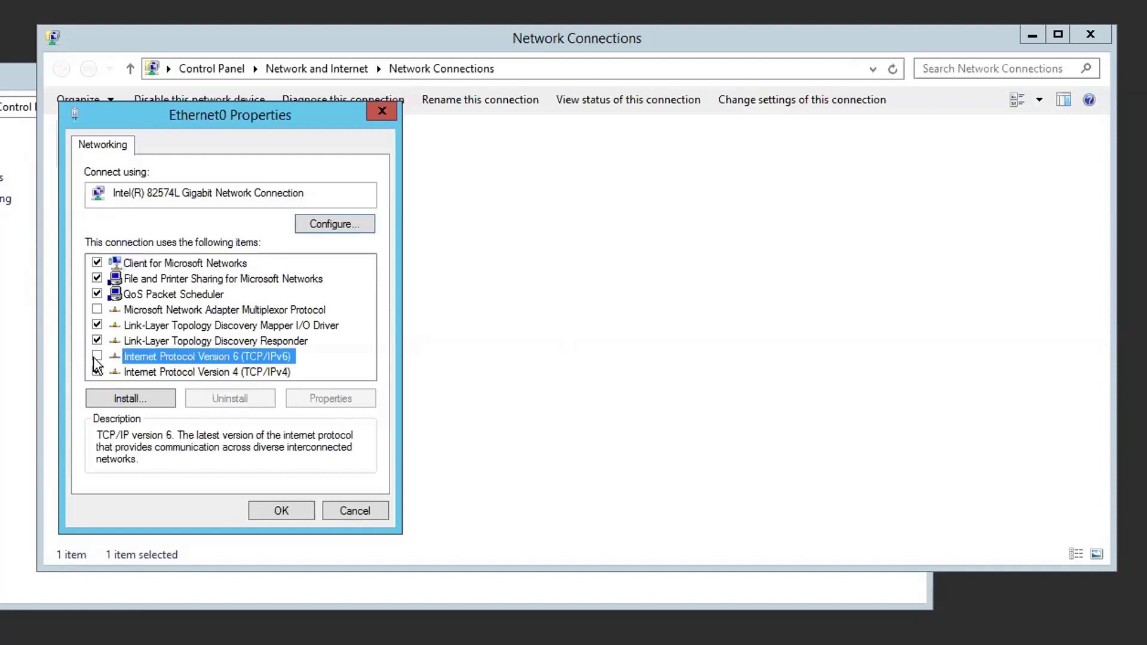
key("Down")
left_click(326, 396)
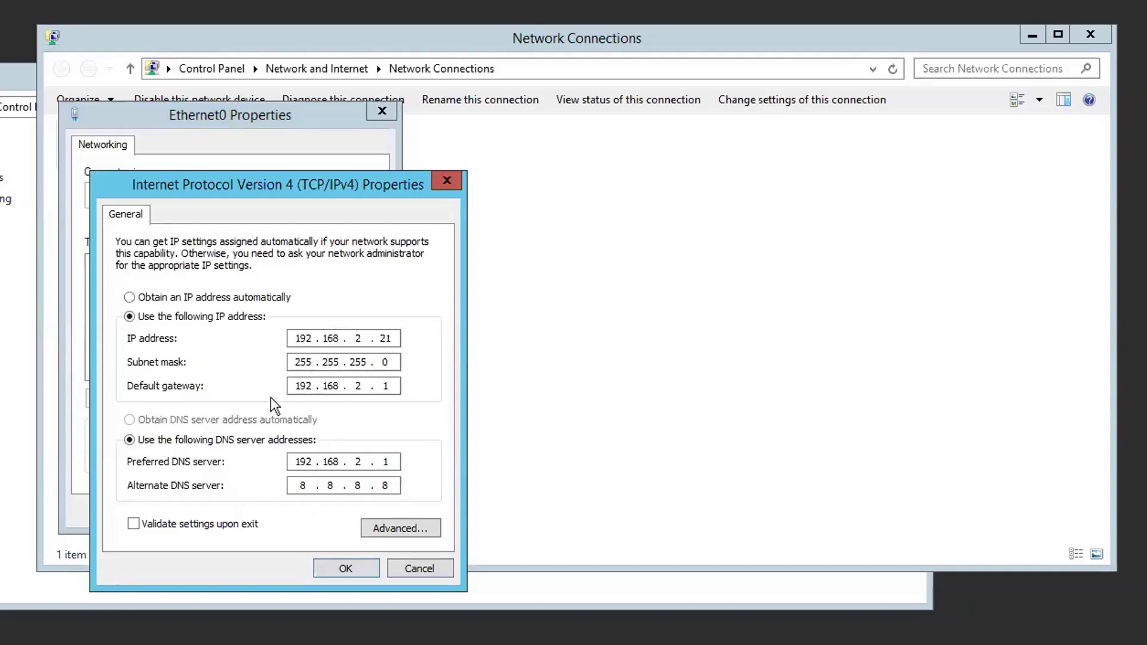
- In Advanced TCP/IP settings, review the 192.168.2.21 address and 192.168.2.1 gateway entries
left_click(383, 529)
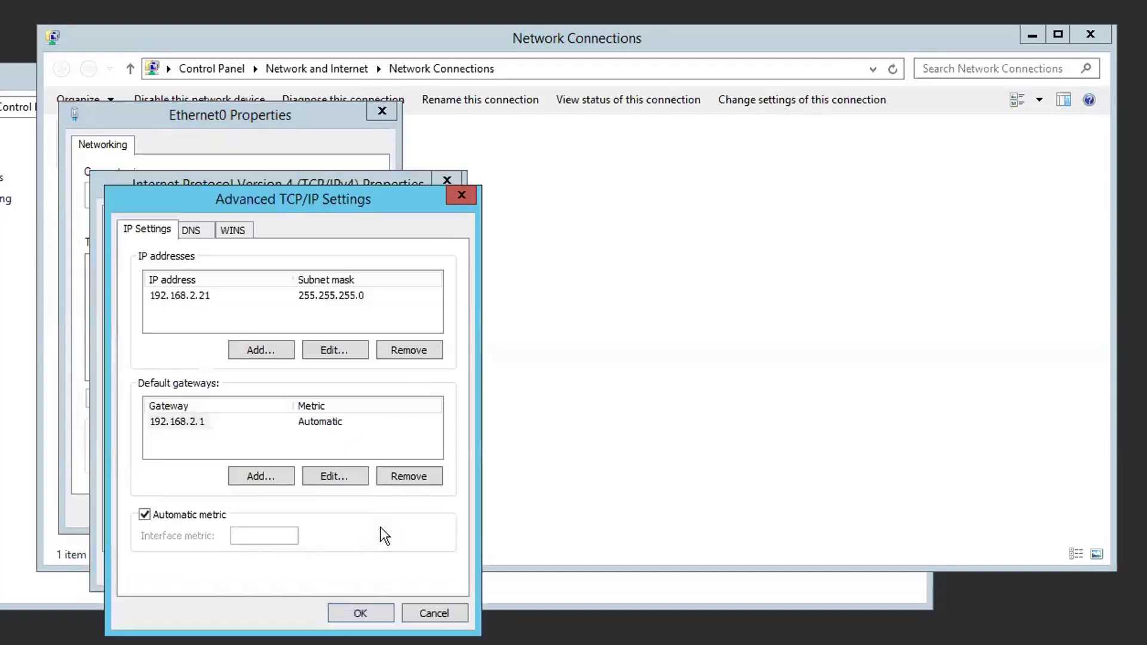
left_click(197, 298)
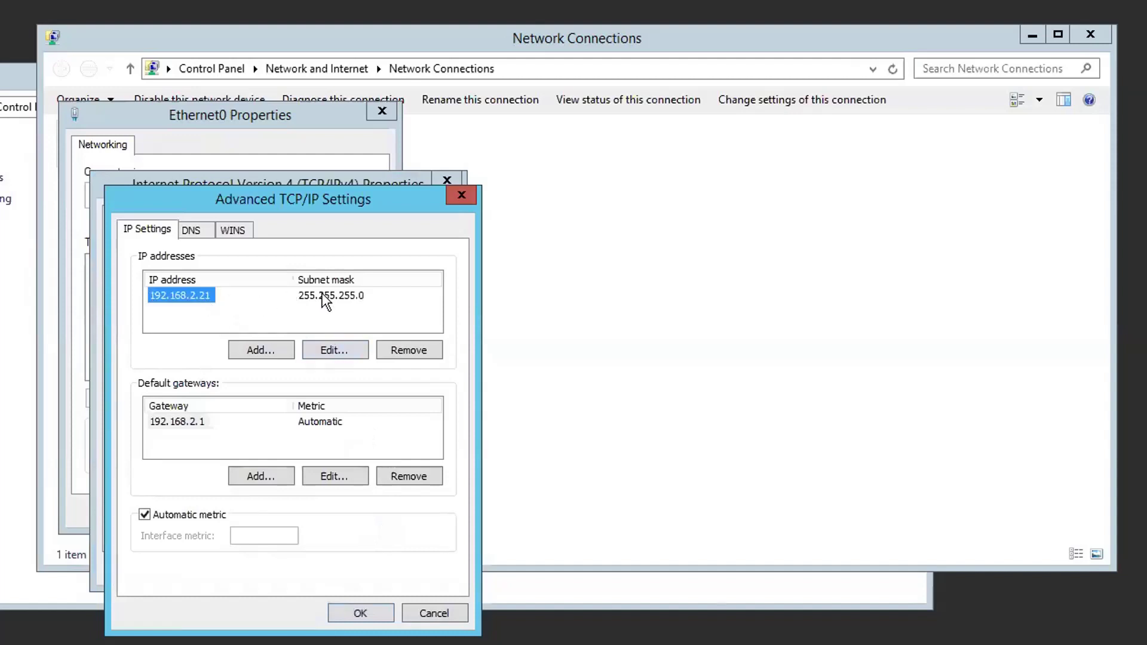
left_click(200, 421)
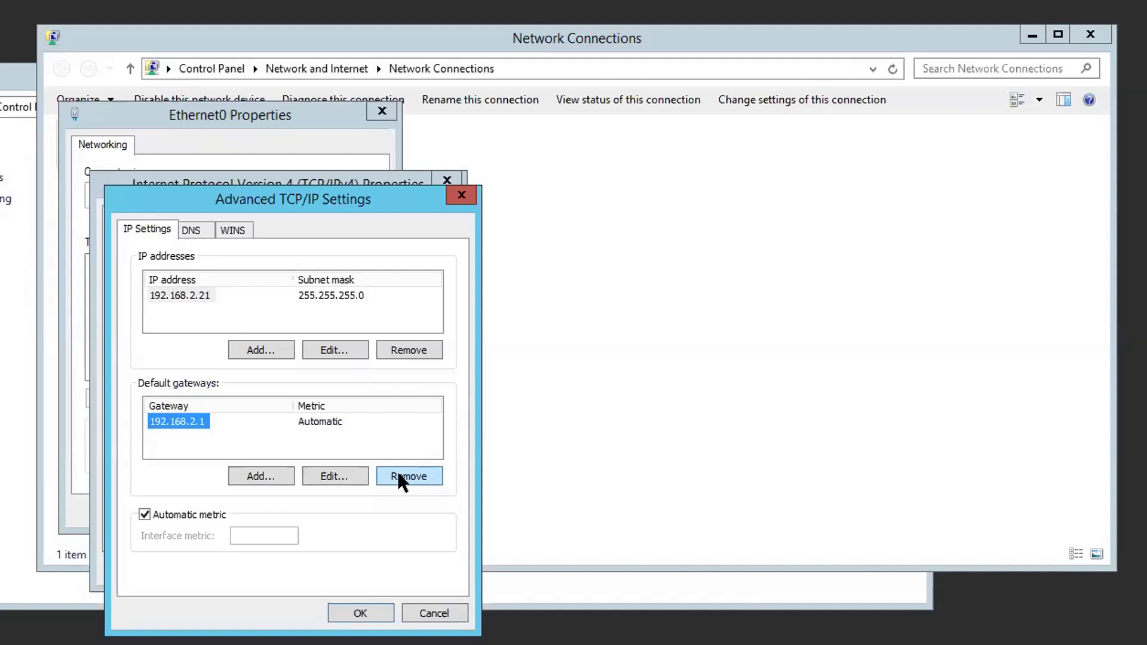
left_click(398, 472)
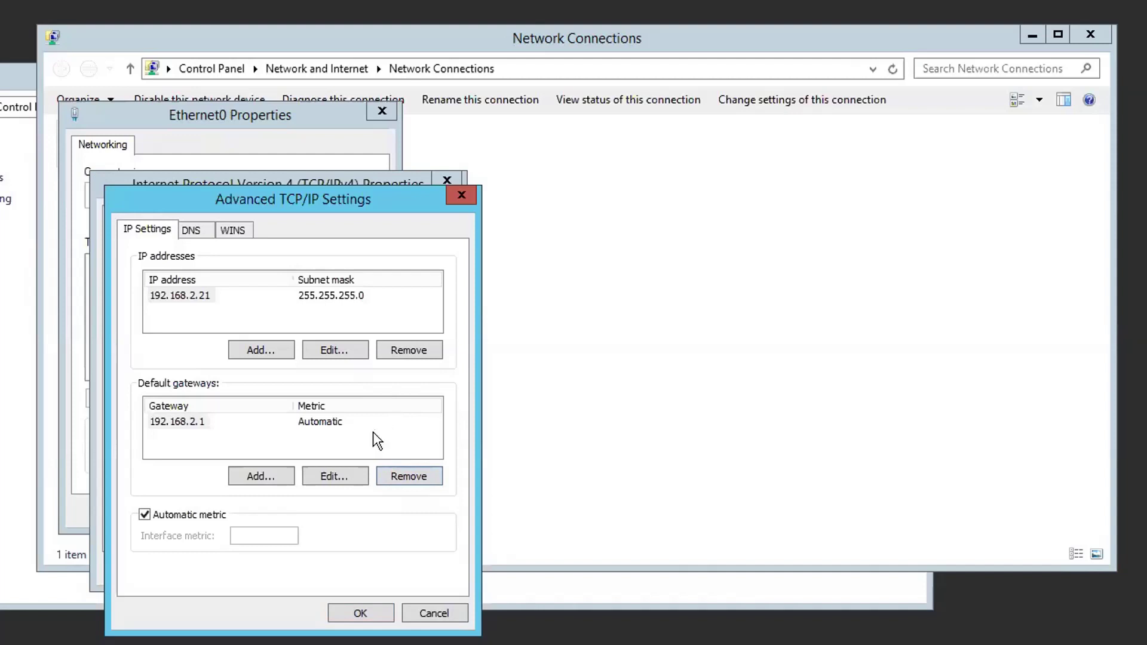
- Review the 192.168.2.1 DNS server and WINS settings, then OK both dialogs
left_click(406, 478)
left_click(191, 231)
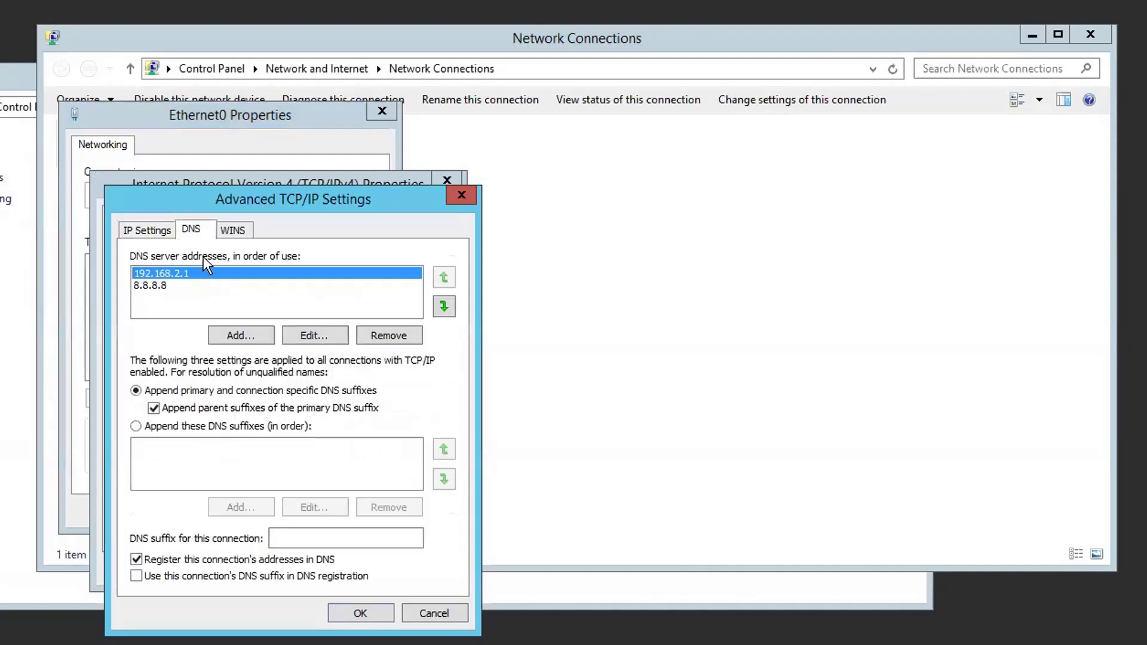
left_click(376, 336)
left_click(377, 337)
left_click(234, 231)
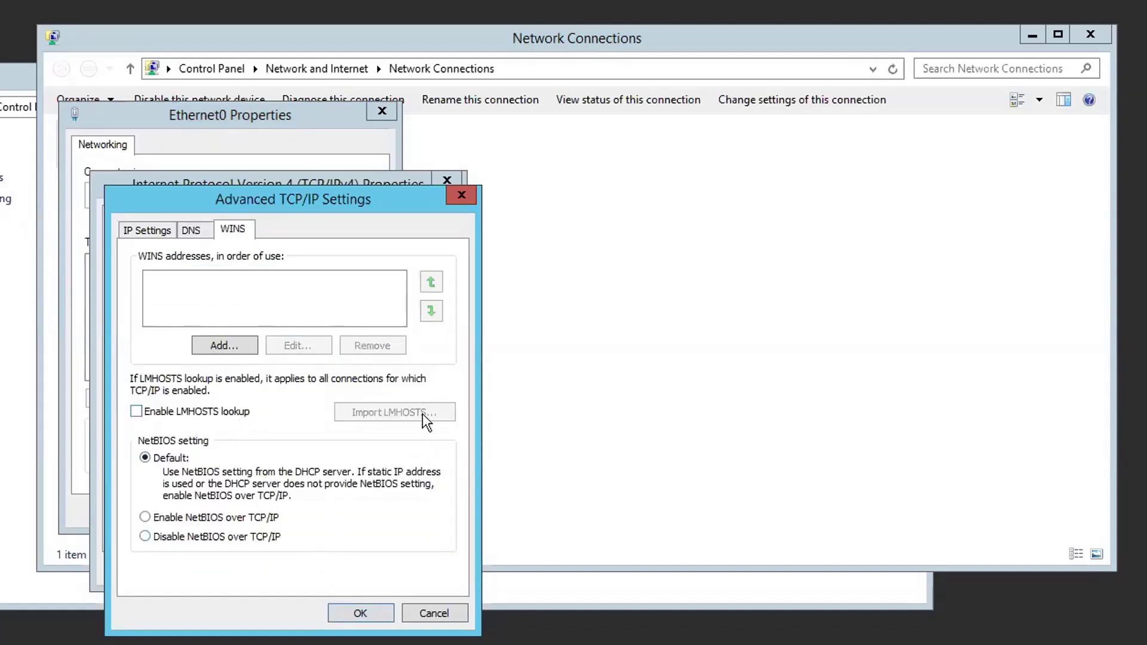
left_click(360, 613)
left_click(328, 566)
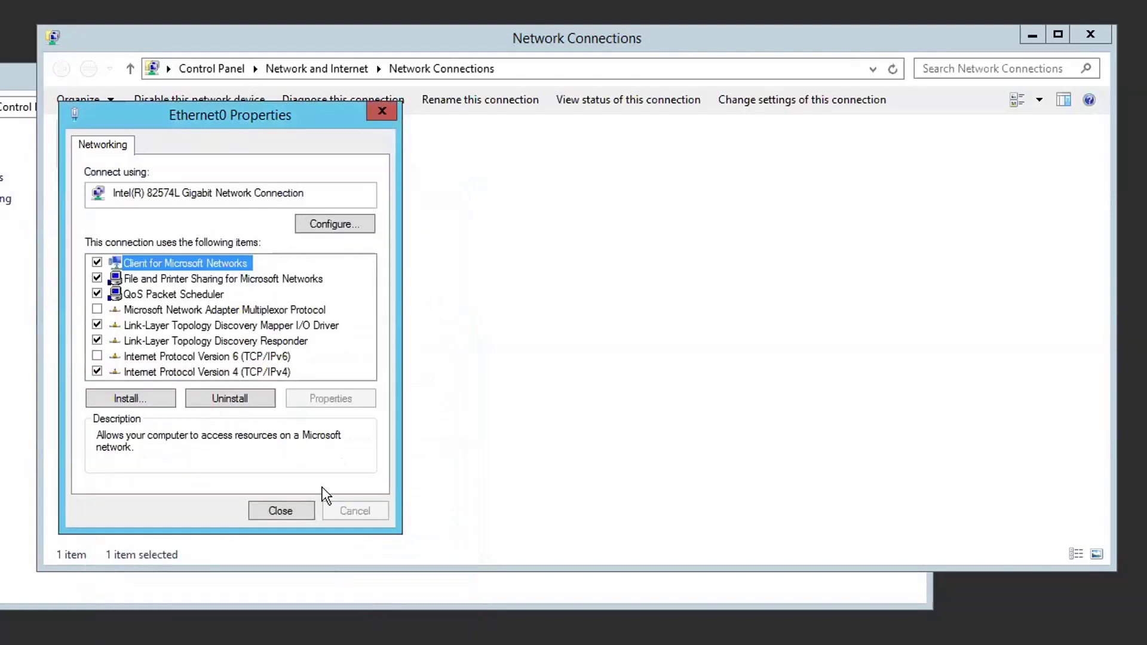
- Reopen Ethernet0 Properties and uncheck File and Printer Sharing, QoS and both Link-Layer Topology Discovery items
left_click(280, 511)
right_click(233, 143)
left_click(310, 310)
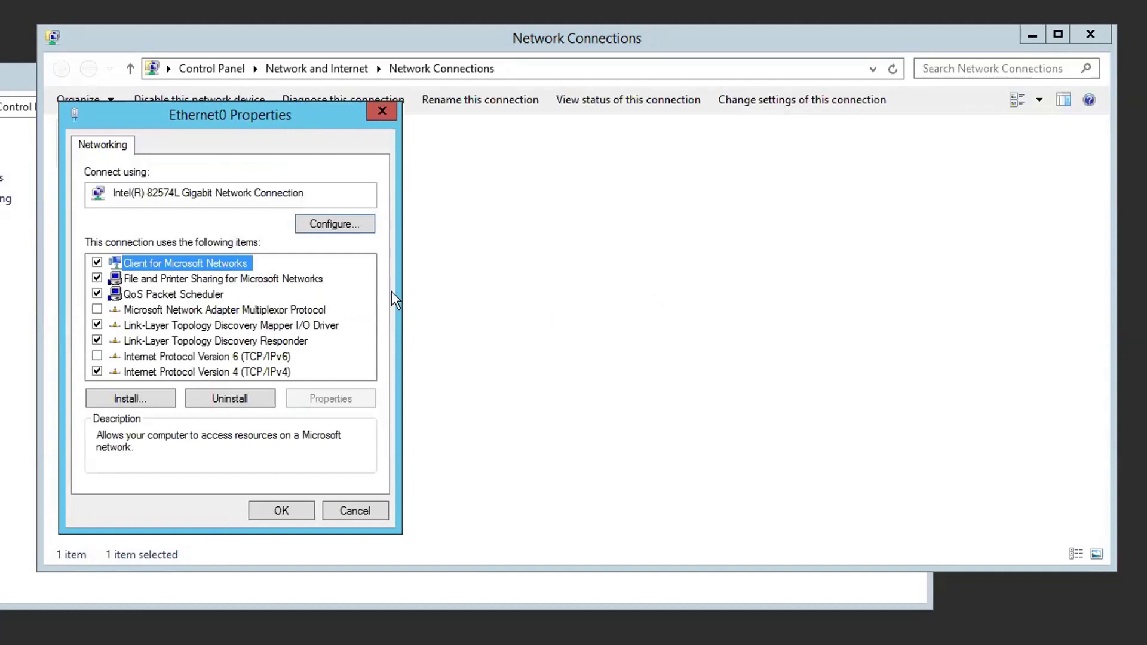
left_click(94, 279)
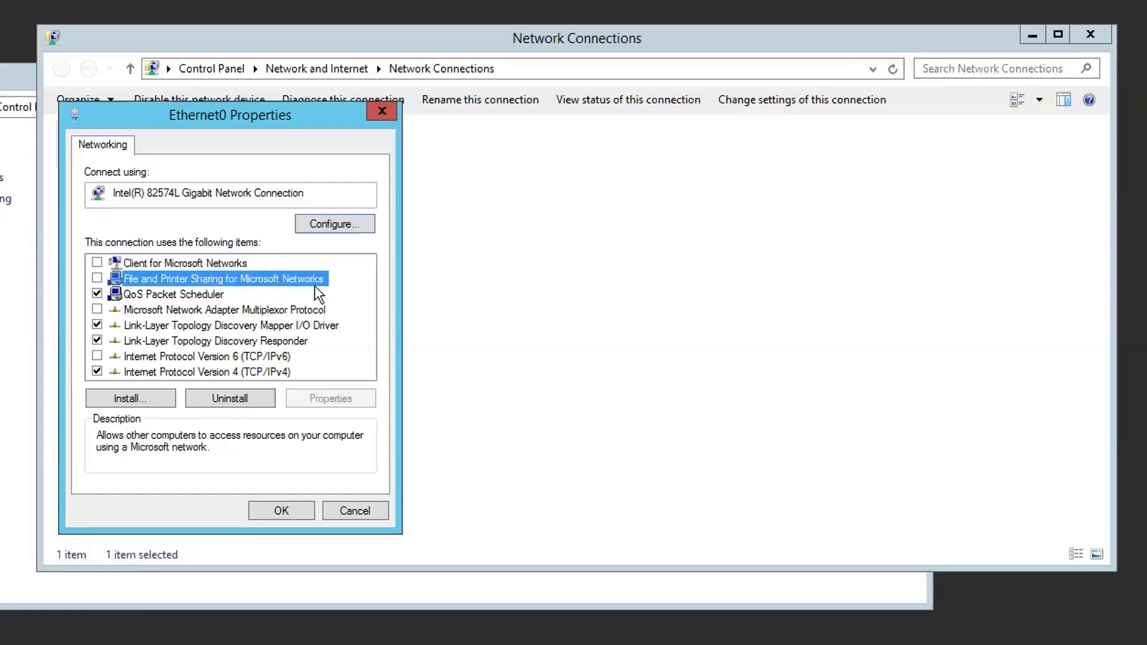
left_click(98, 294)
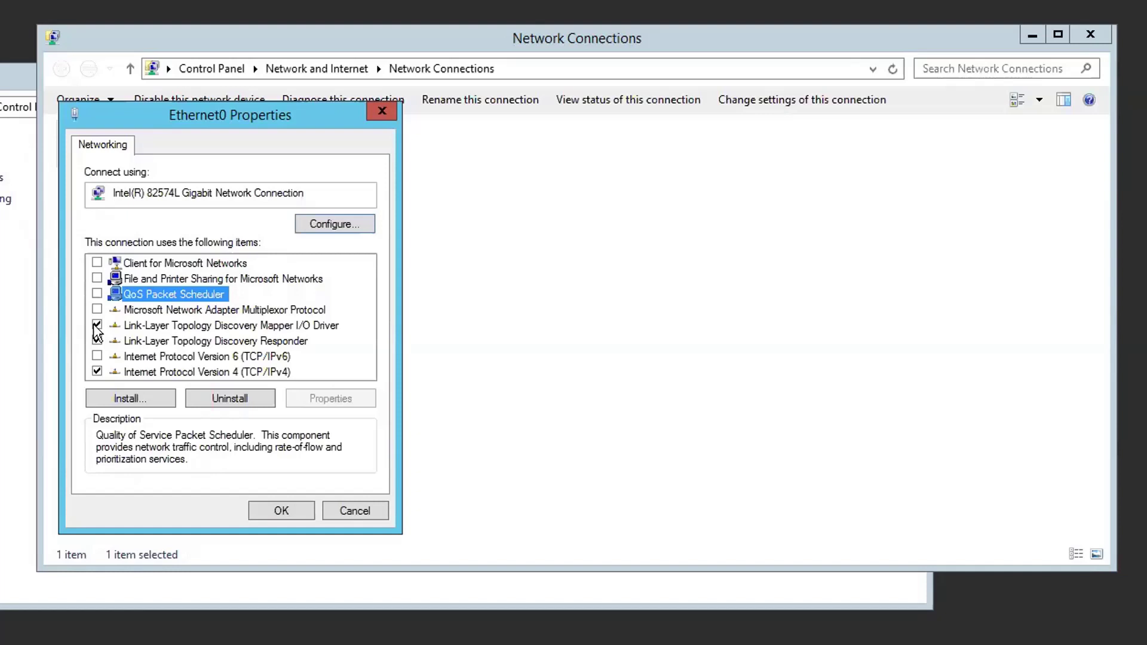
left_click(95, 325)
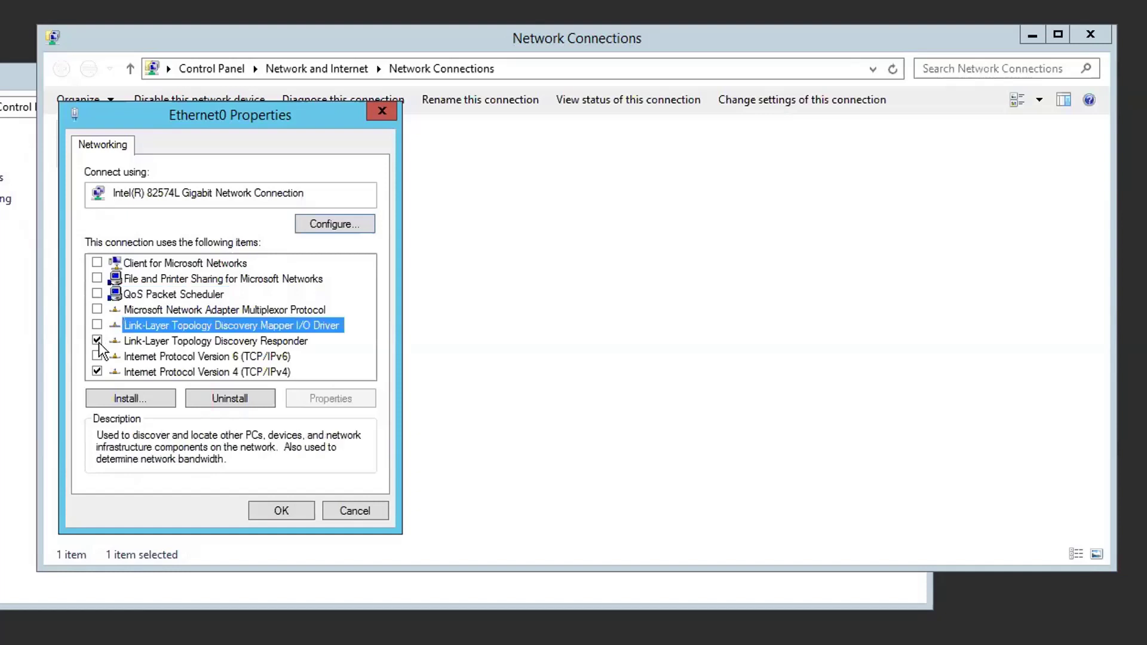
left_click(97, 341)
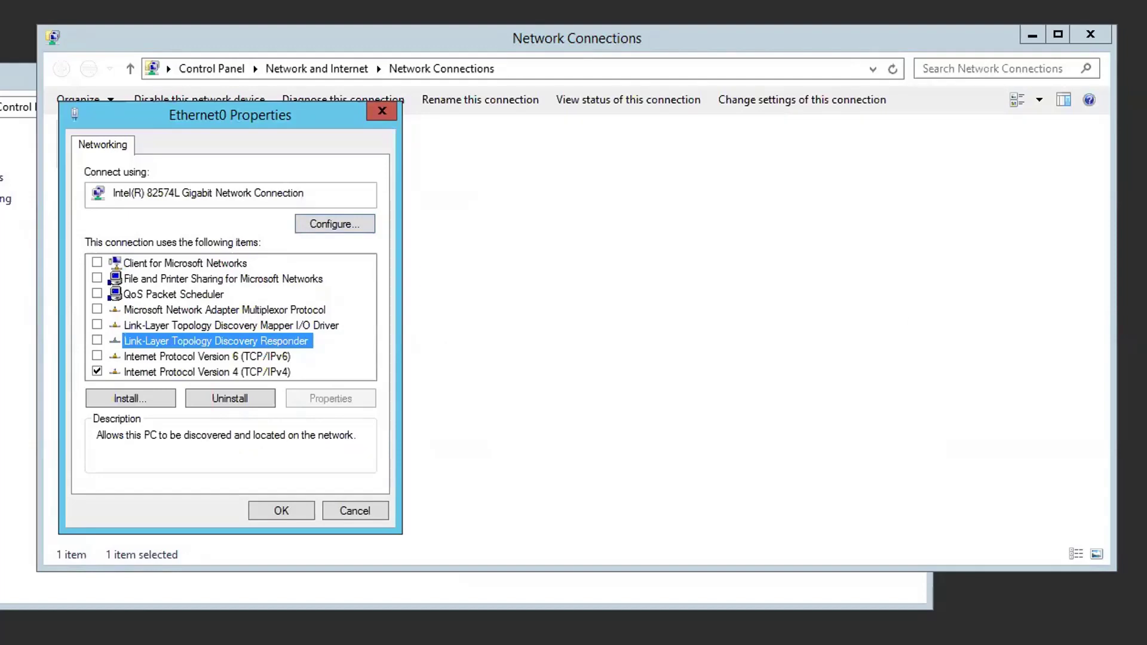
- Uninstall Client for Microsoft Networks, QoS Packet Scheduler and the Multiplexor Protocol, declining each restart
left_click(185, 263)
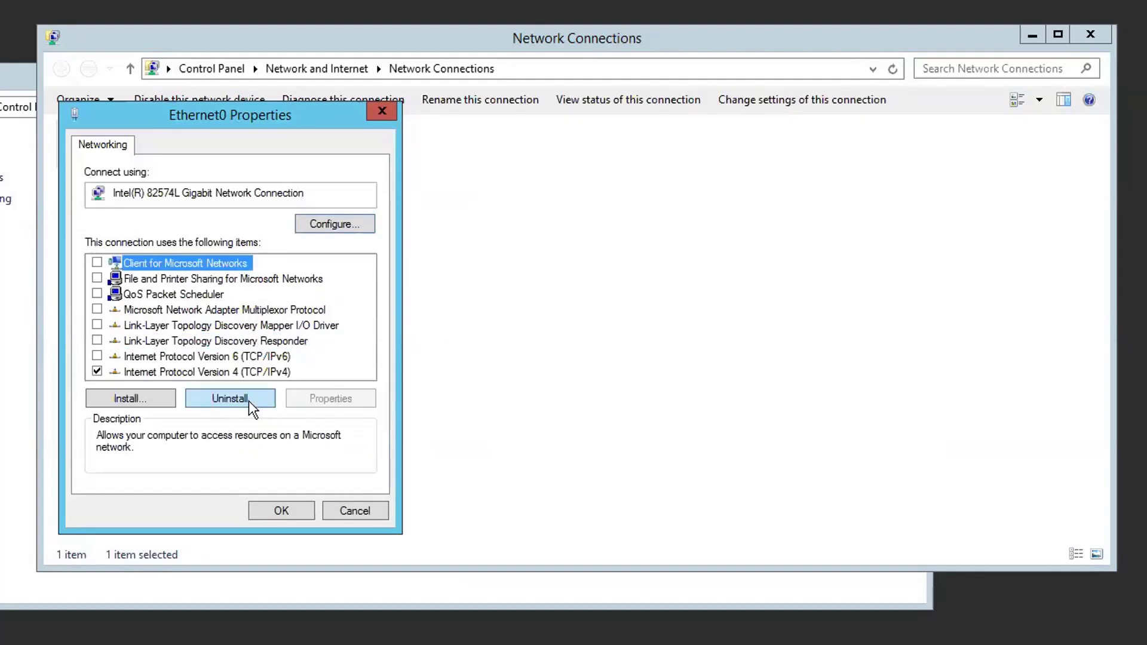
left_click(248, 401)
left_click(454, 406)
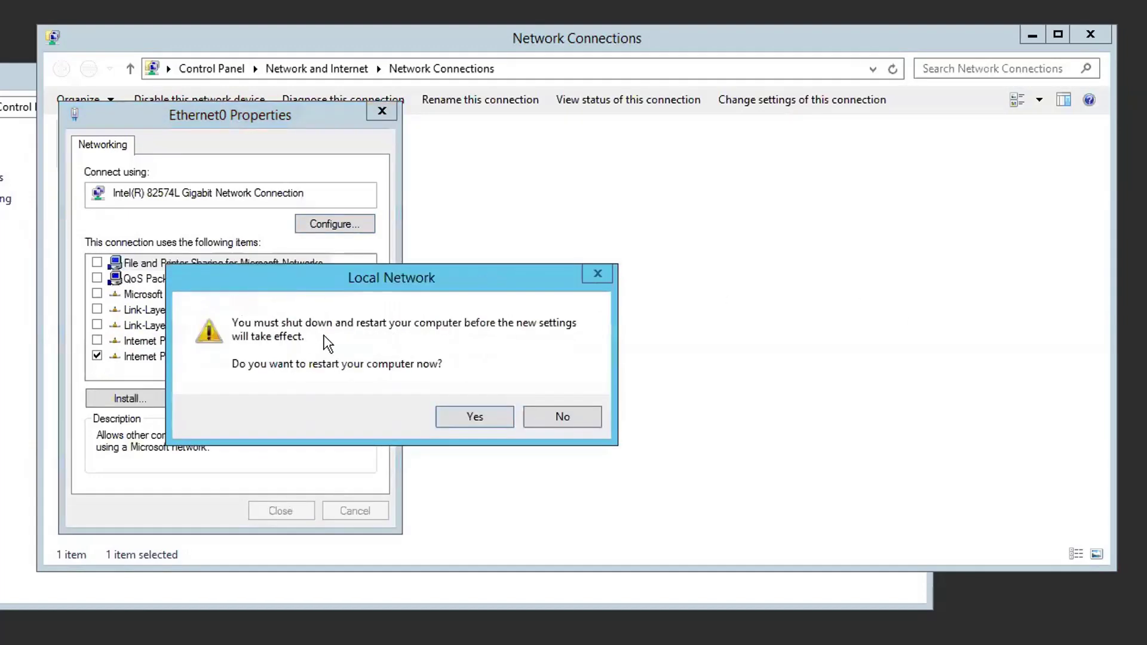
left_click(534, 411)
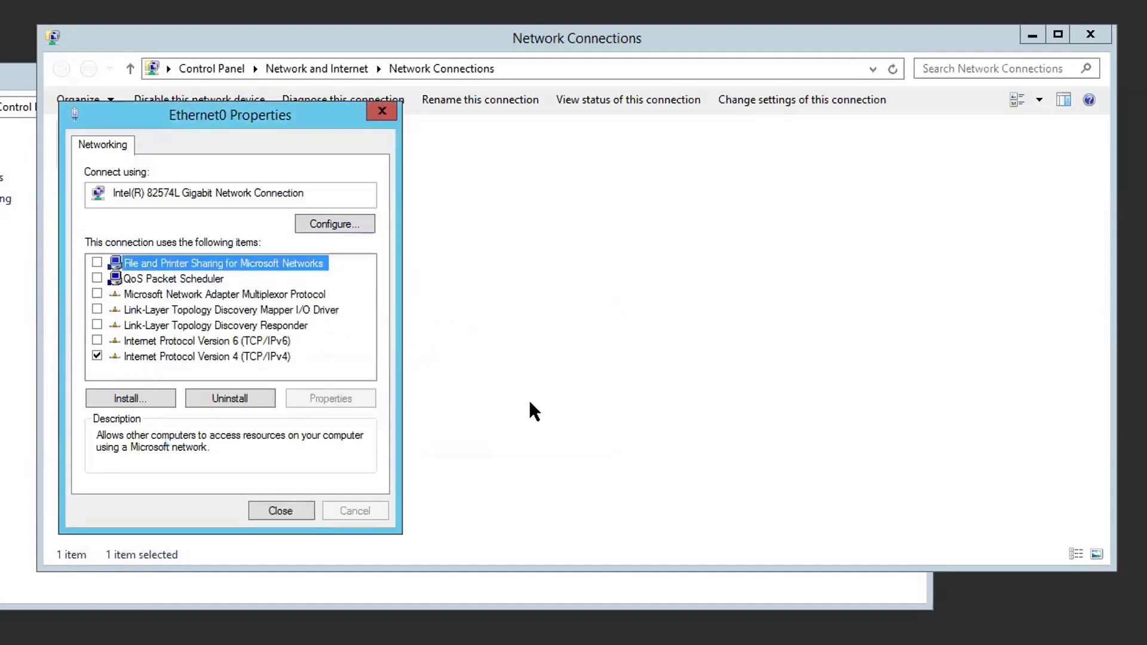
left_click(197, 279)
left_click(245, 398)
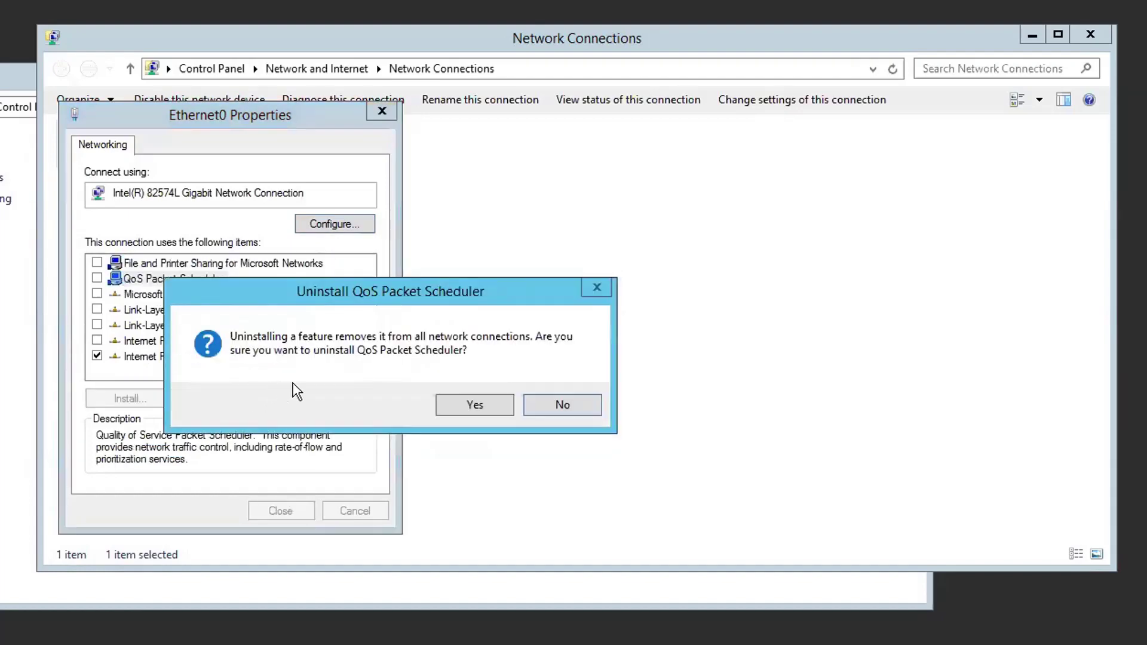
left_click(453, 404)
left_click(548, 420)
left_click(224, 281)
left_click(245, 398)
left_click(485, 417)
left_click(246, 281)
- Remove the Mapper I/O Driver, discovery Responder and File and Printer Sharing, then close Ethernet0 properties
left_click(245, 398)
left_click(490, 409)
left_click(529, 418)
left_click(239, 279)
left_click(245, 398)
left_click(538, 411)
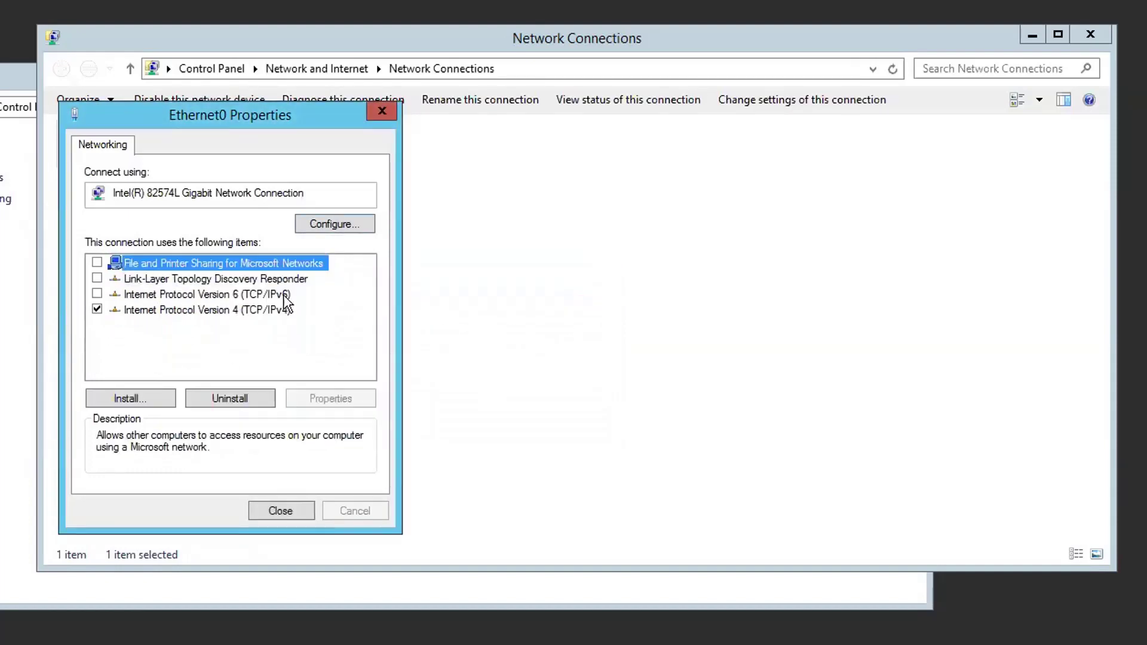
left_click(263, 279)
left_click(246, 398)
left_click(466, 406)
left_click(532, 417)
left_click(245, 398)
left_click(474, 410)
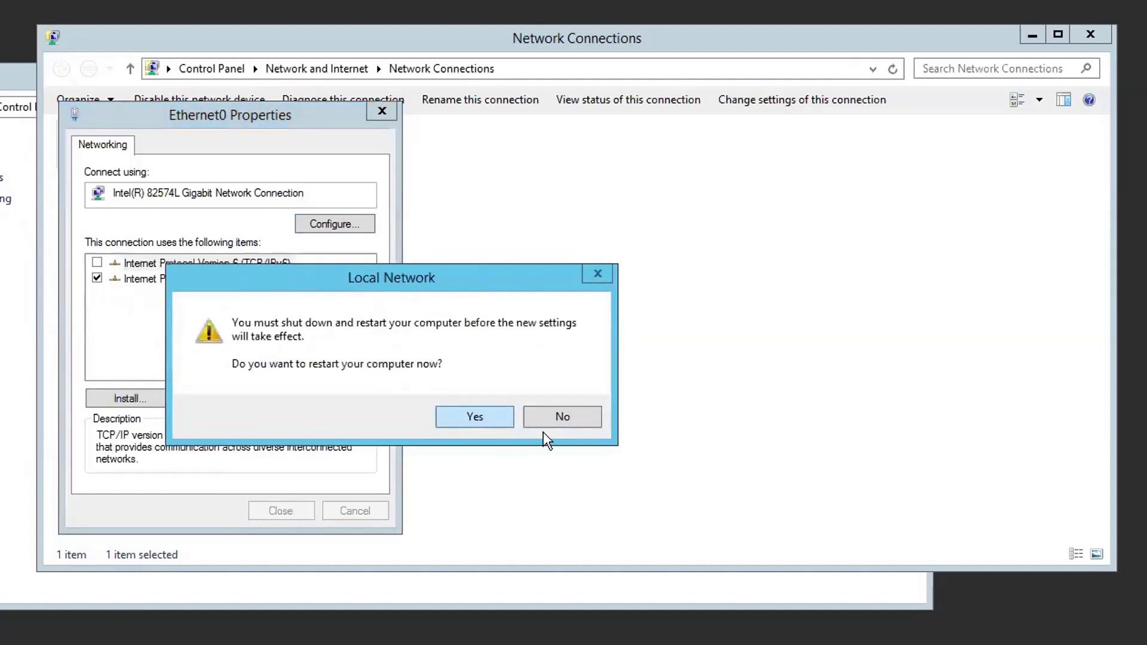
left_click(543, 419)
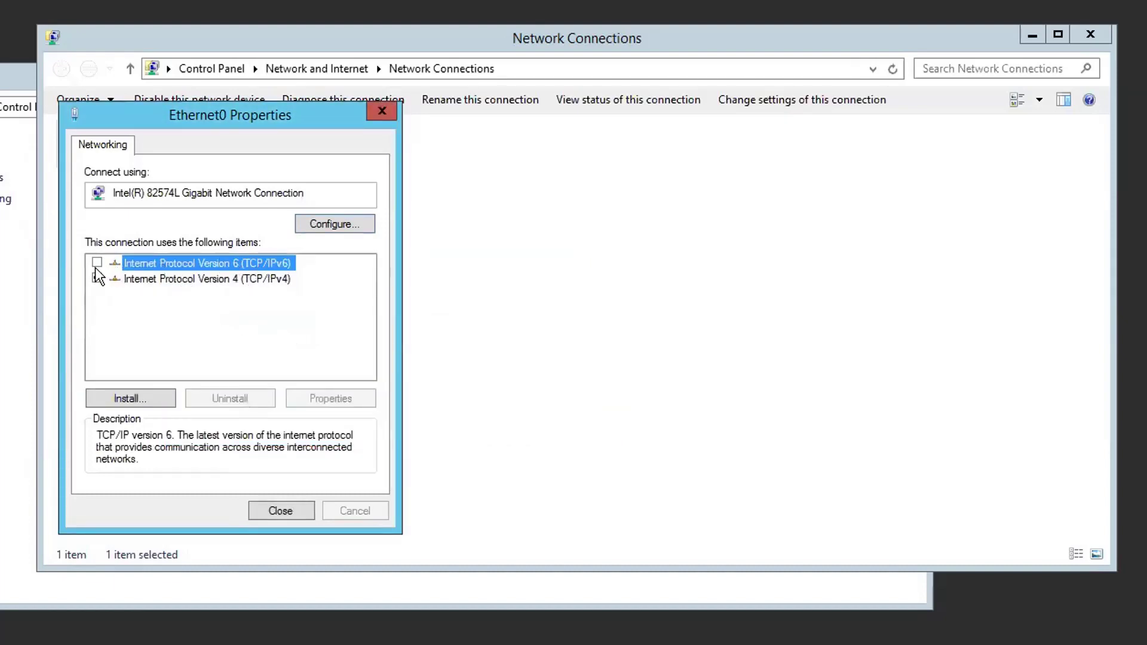
left_click(140, 280)
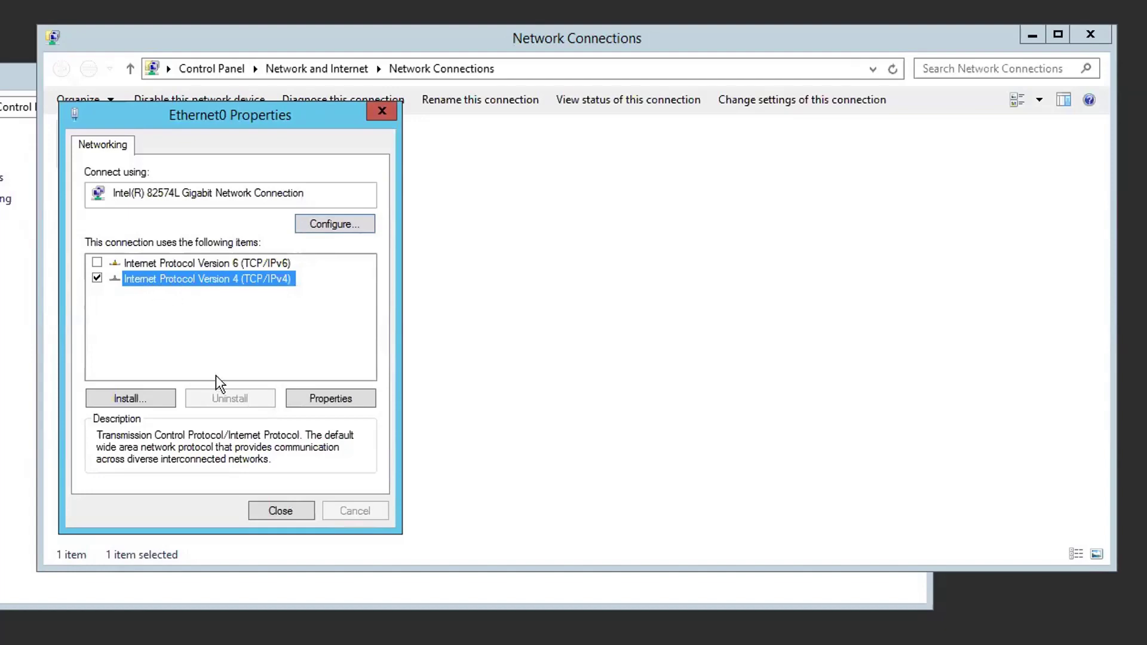
left_click(277, 511)
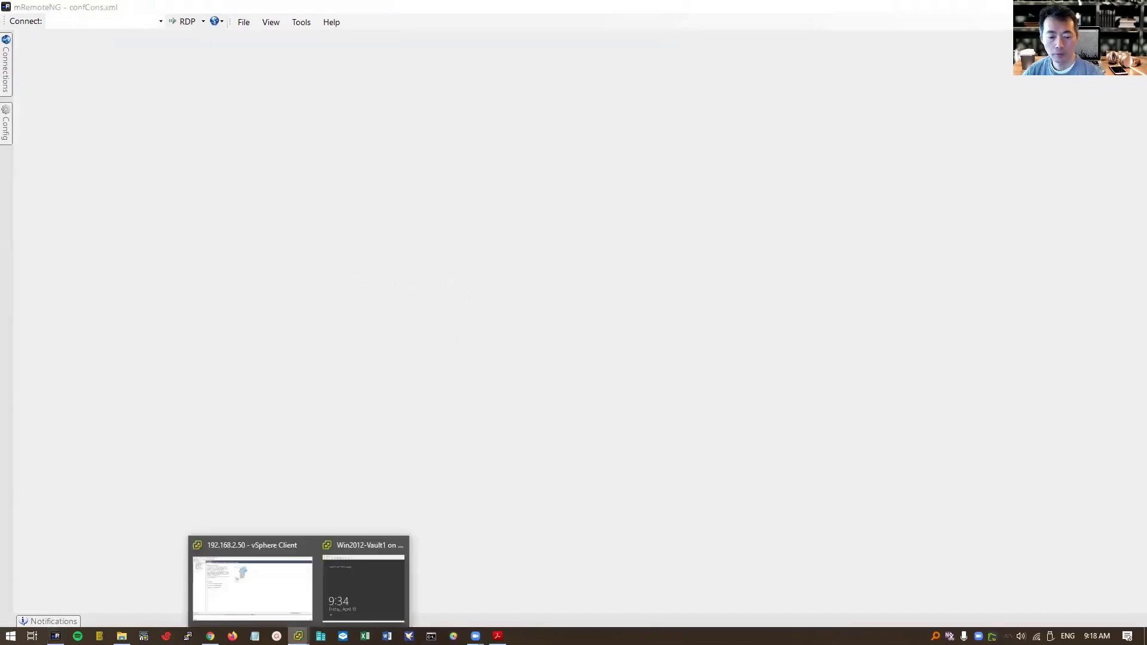
- Check the Win2012-Vault1 console in vSphere Client, then reconnect to Vault .21 in mRemoteNG
left_click(281, 616)
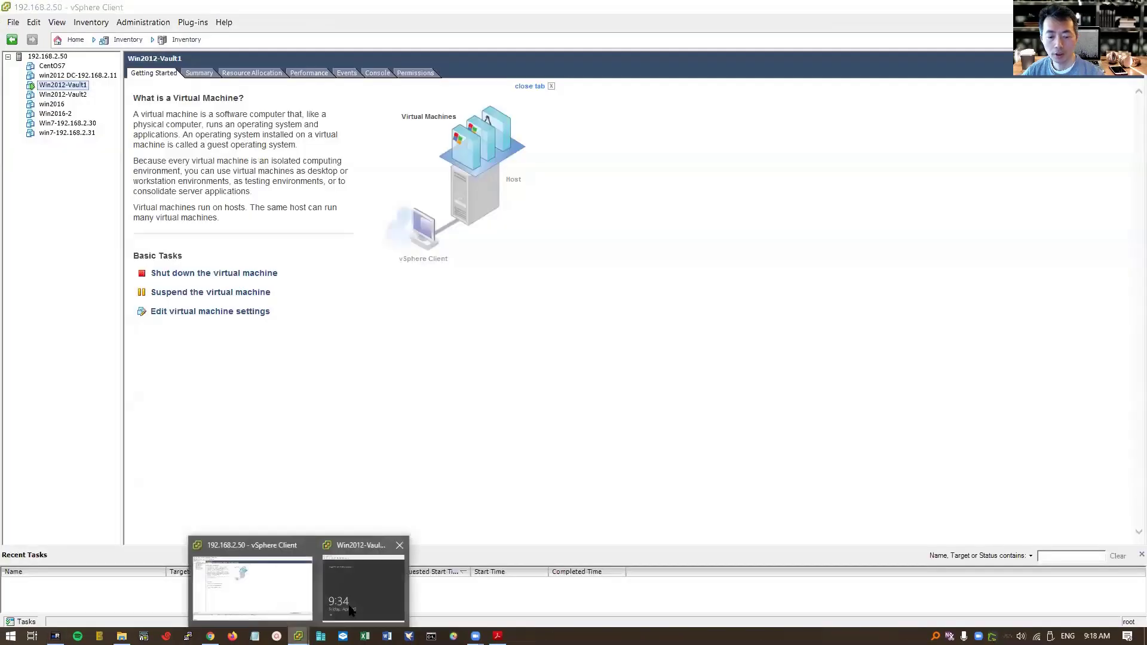
left_click(364, 589)
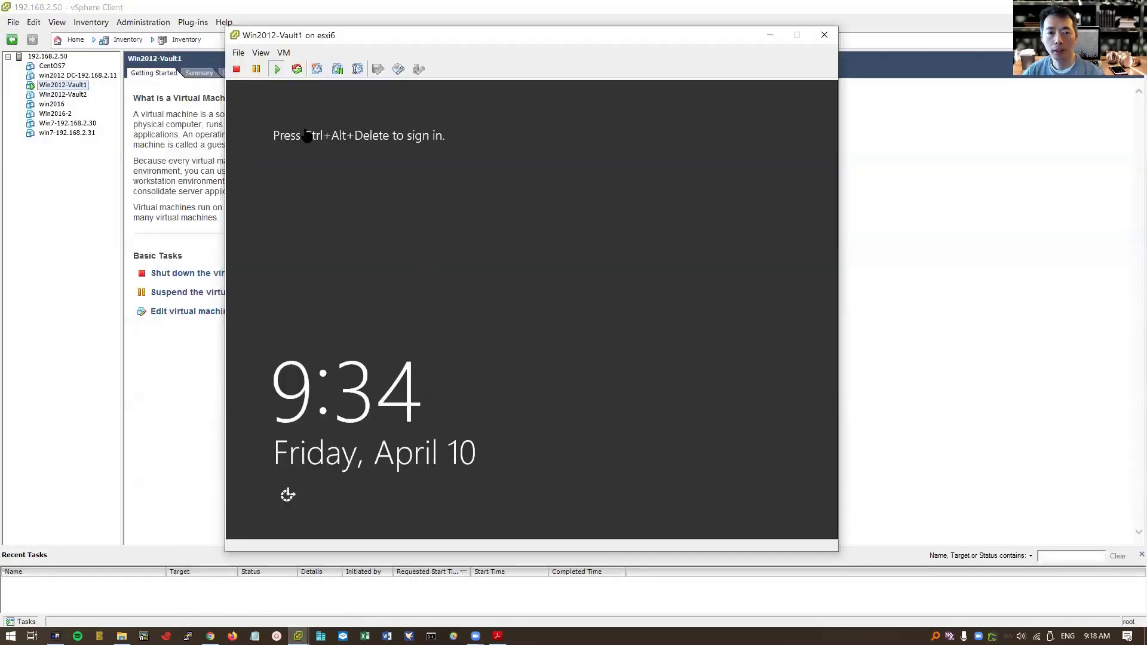
key("alt+Tab")
key("alt+Tab")
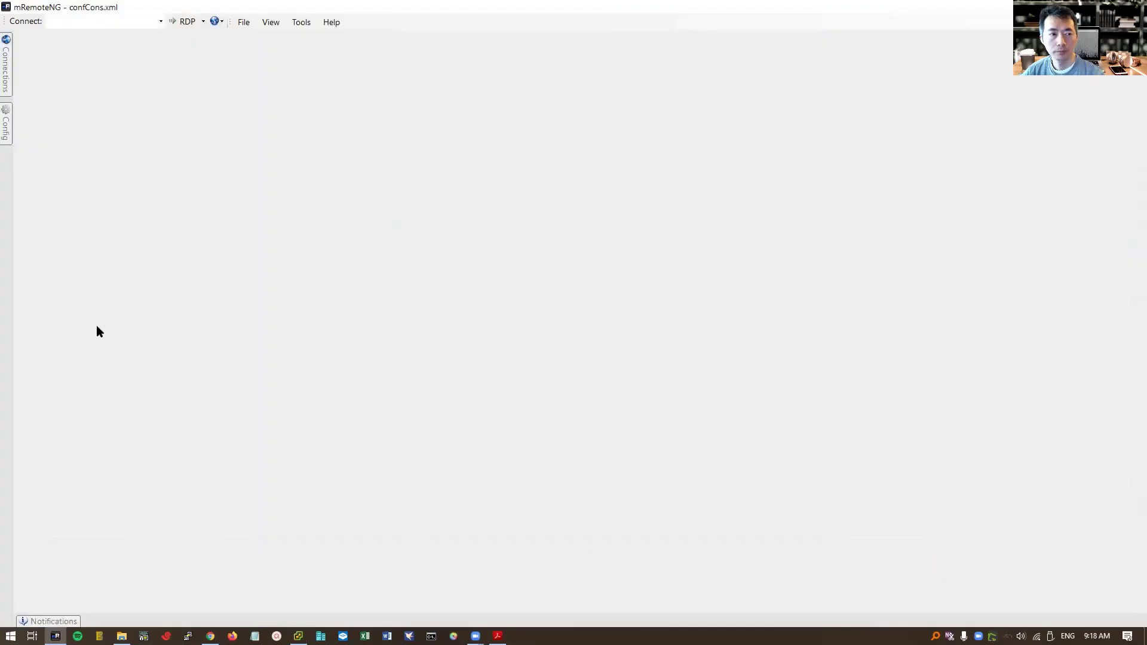
left_click(6, 66)
double_click(64, 133)
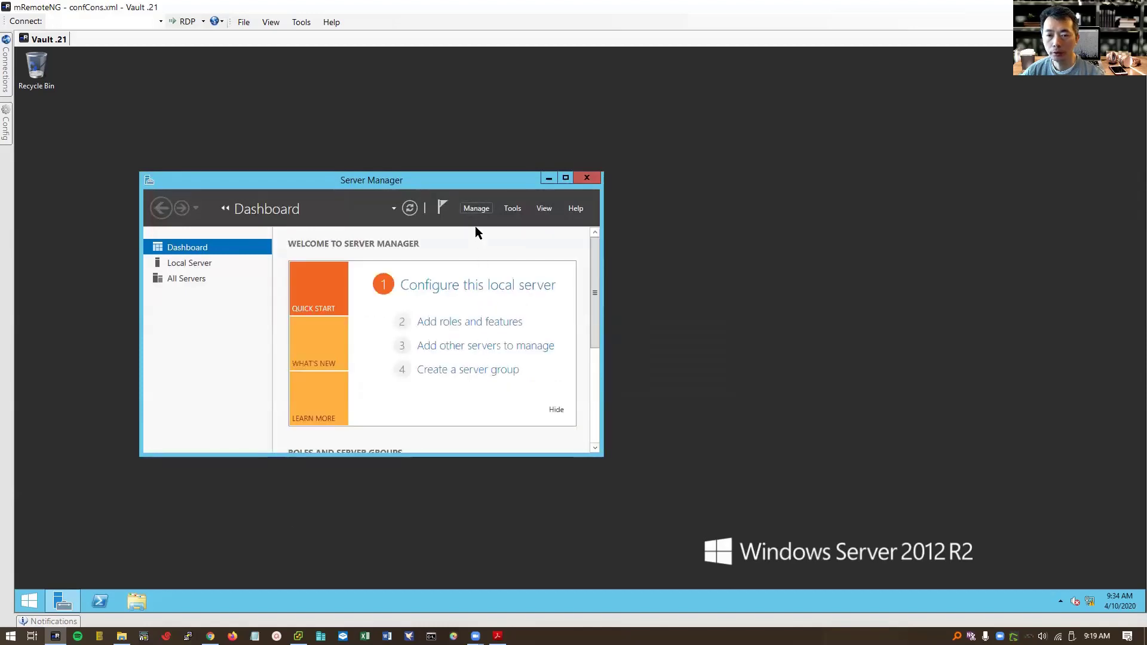
- Stop Server Manager from starting at logon, then close it on the Vault server
left_click(476, 208)
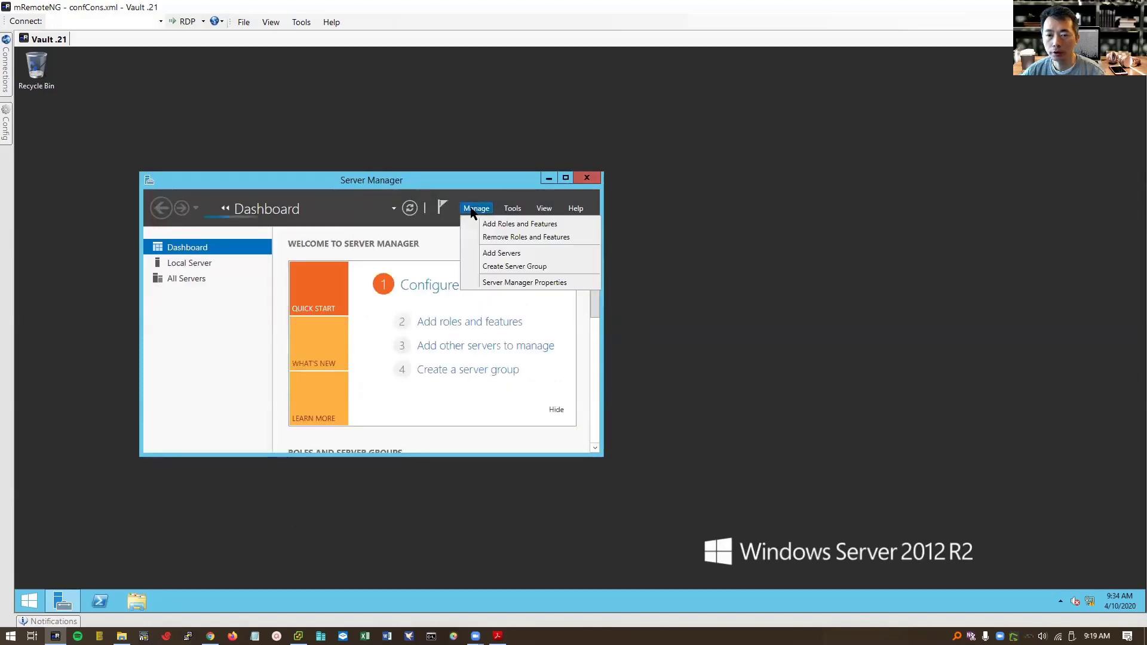
left_click(503, 282)
left_click(447, 345)
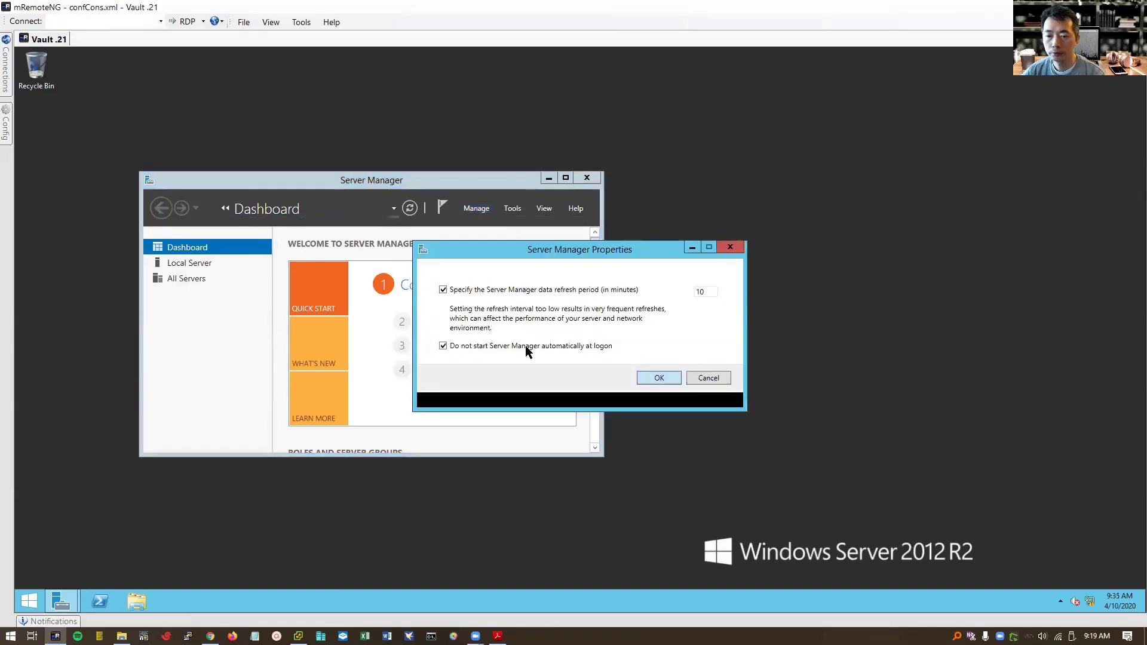
key("Return")
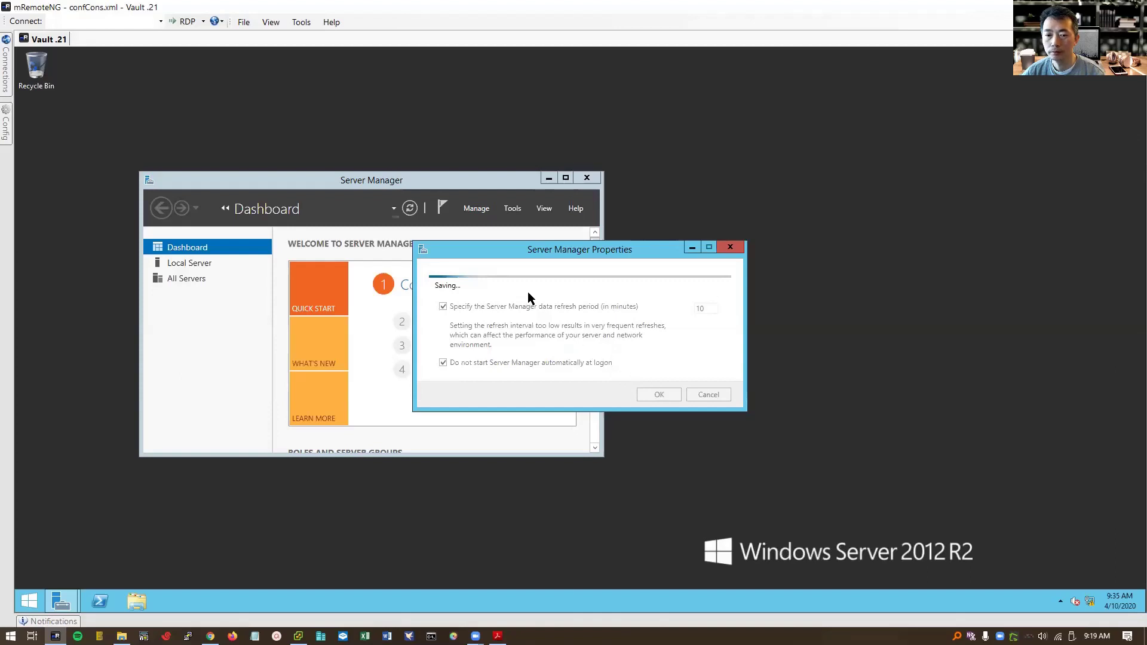
left_click(586, 178)
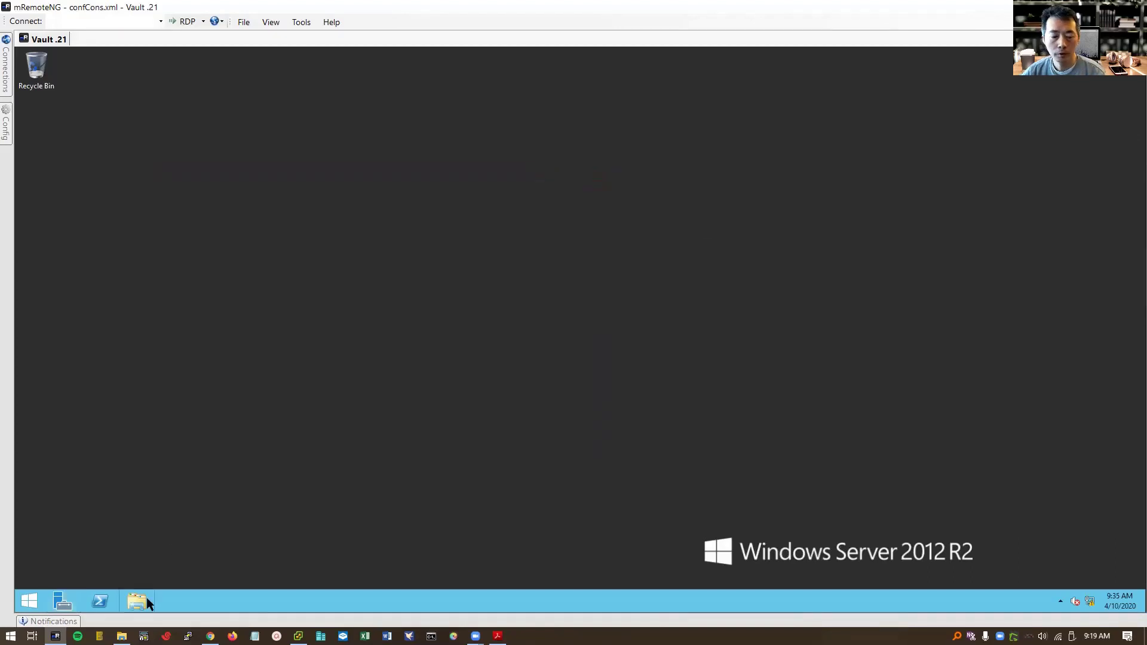
- Browse to C:\CyberArkInstallationFiles\Server-Rls-v11.1 and bring up the setup application's context menu
key("super+e")
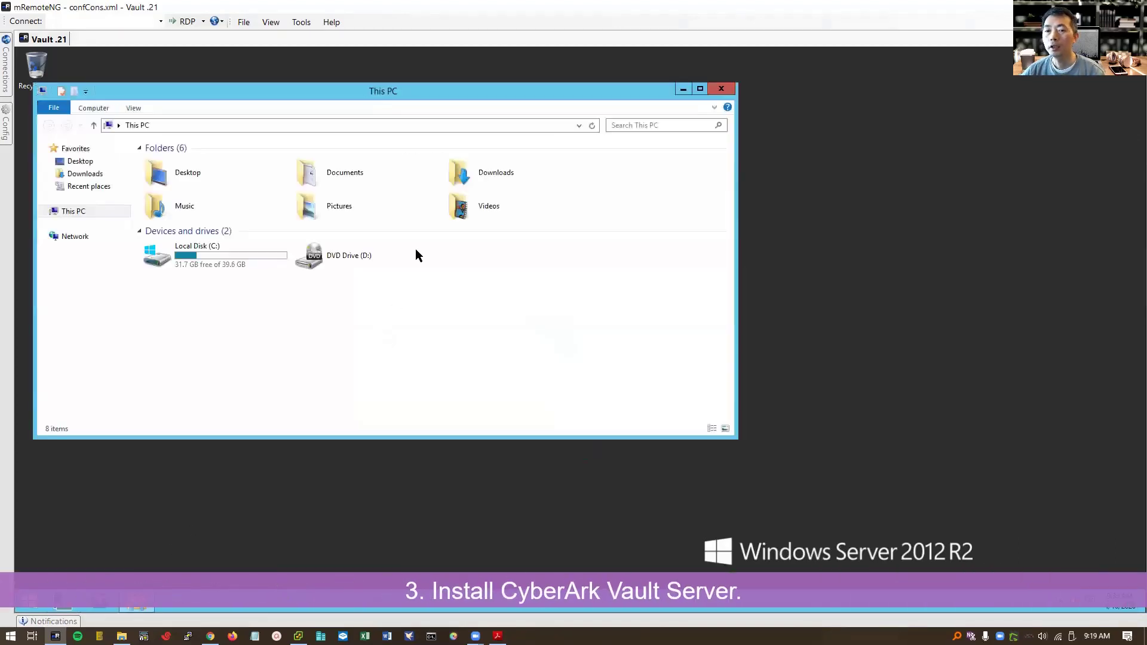
double_click(468, 94)
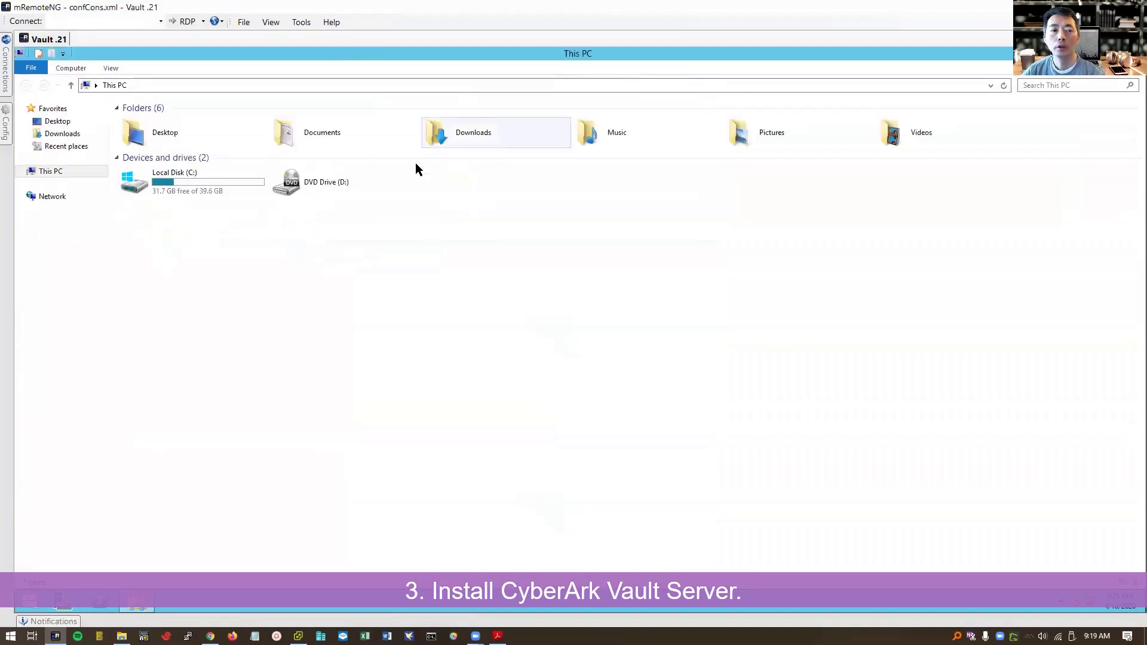
double_click(202, 189)
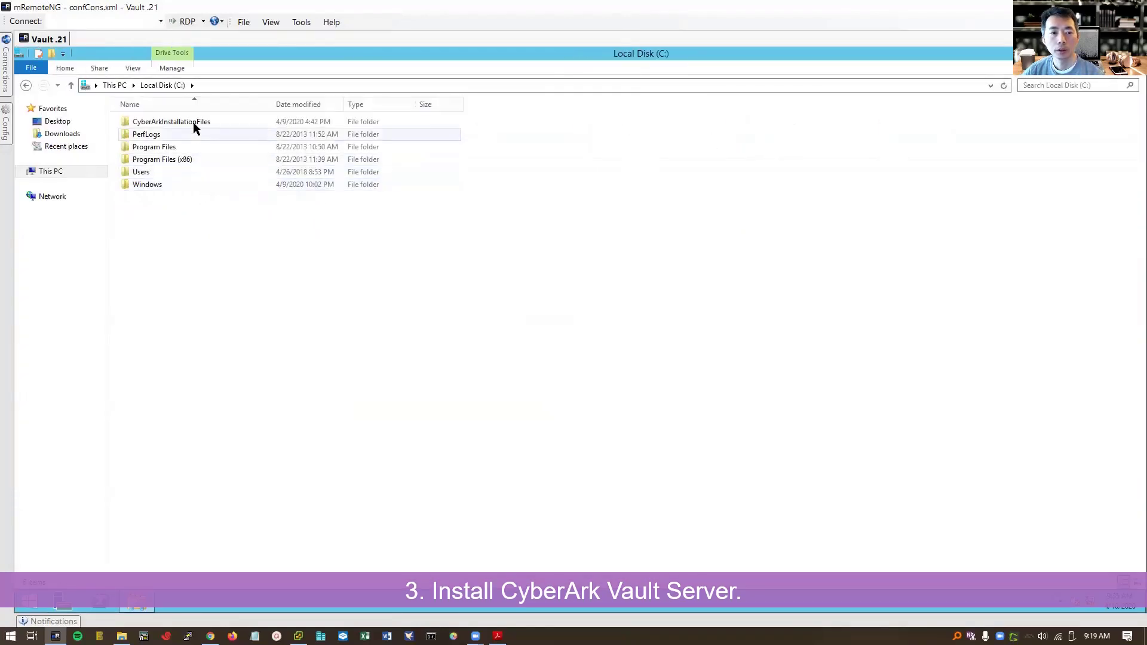
left_click(193, 120)
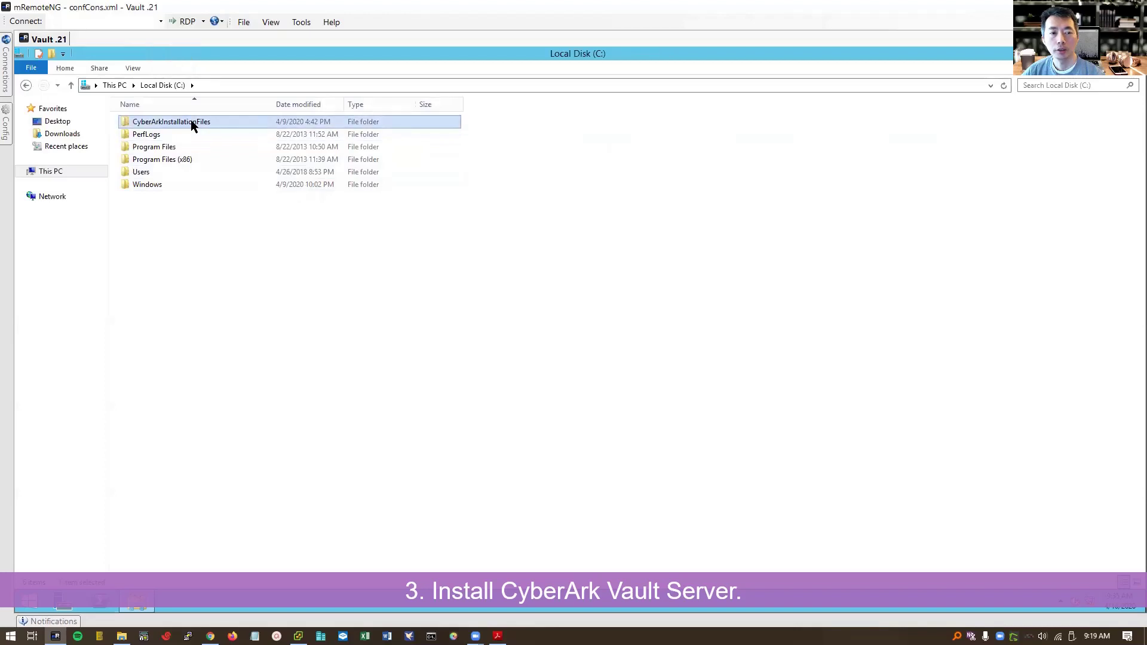
double_click(193, 122)
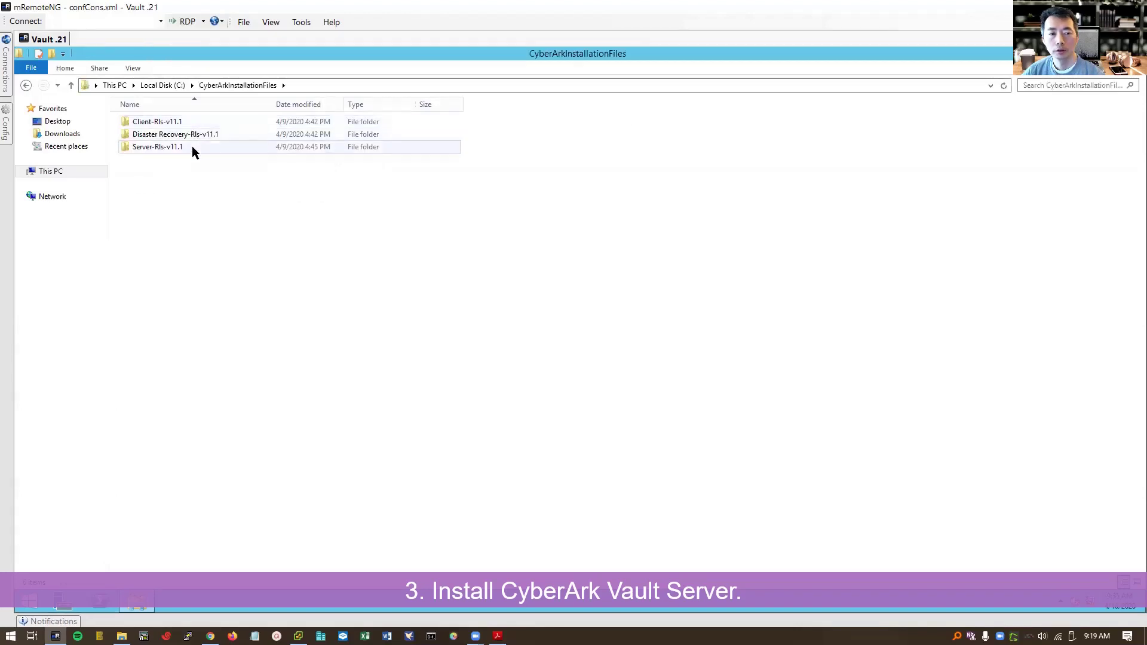
left_click(191, 145)
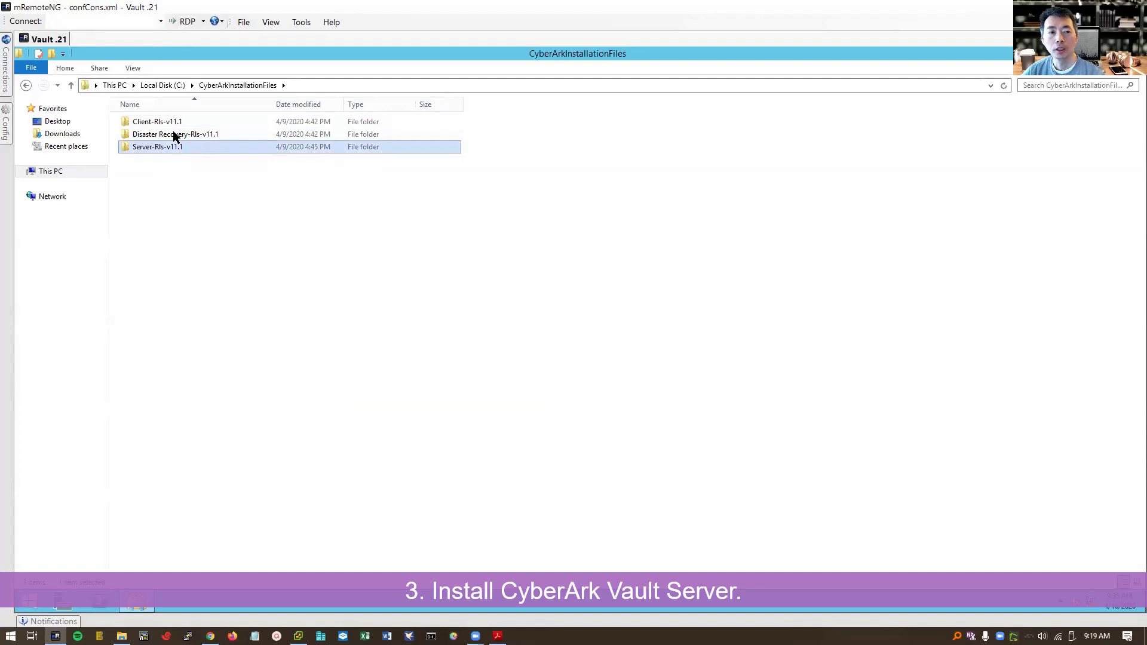
left_click(174, 121)
double_click(188, 147)
left_click(168, 297)
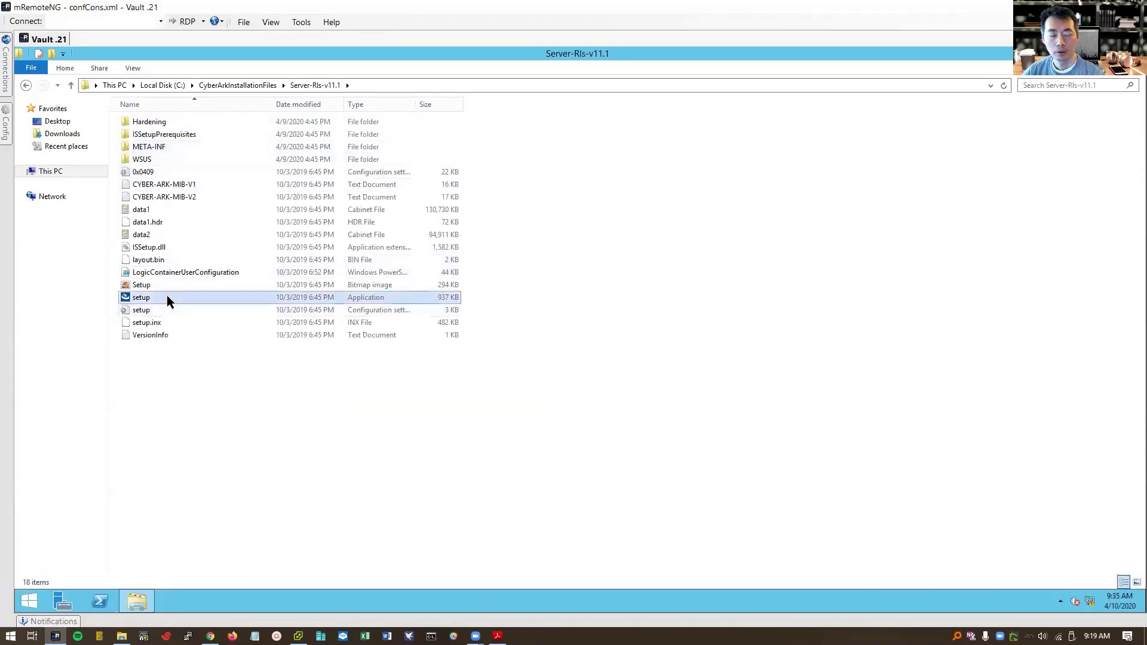
right_click(167, 299)
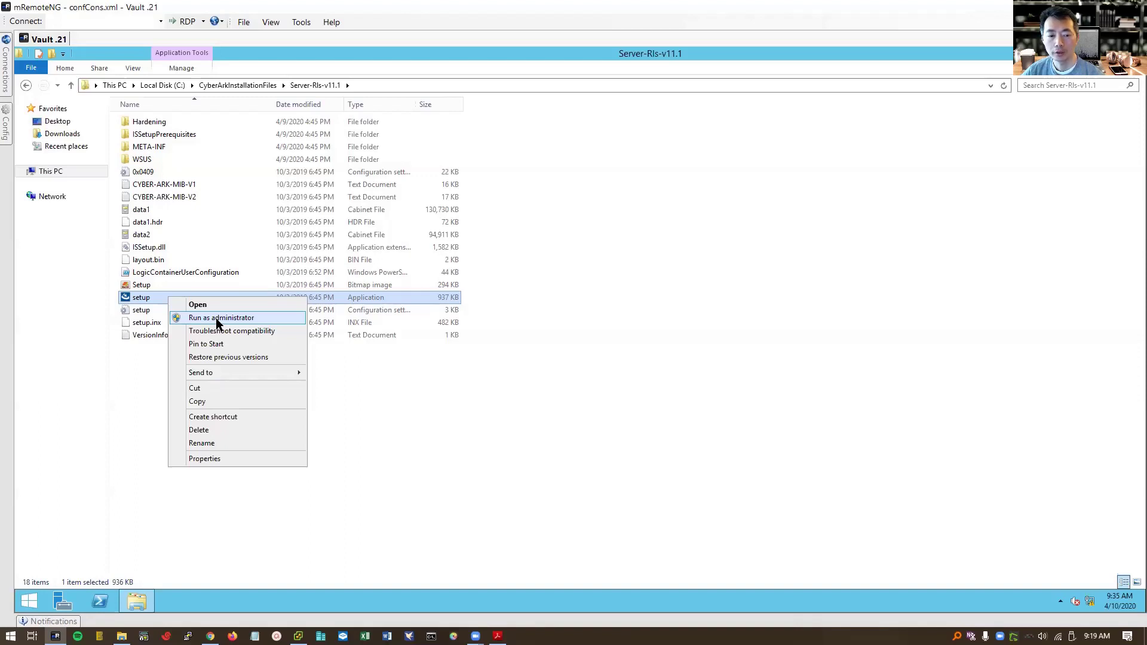
- Run the Vault setup as administrator, install .NET Framework 4.5.2, and agree to restart
left_click(222, 318)
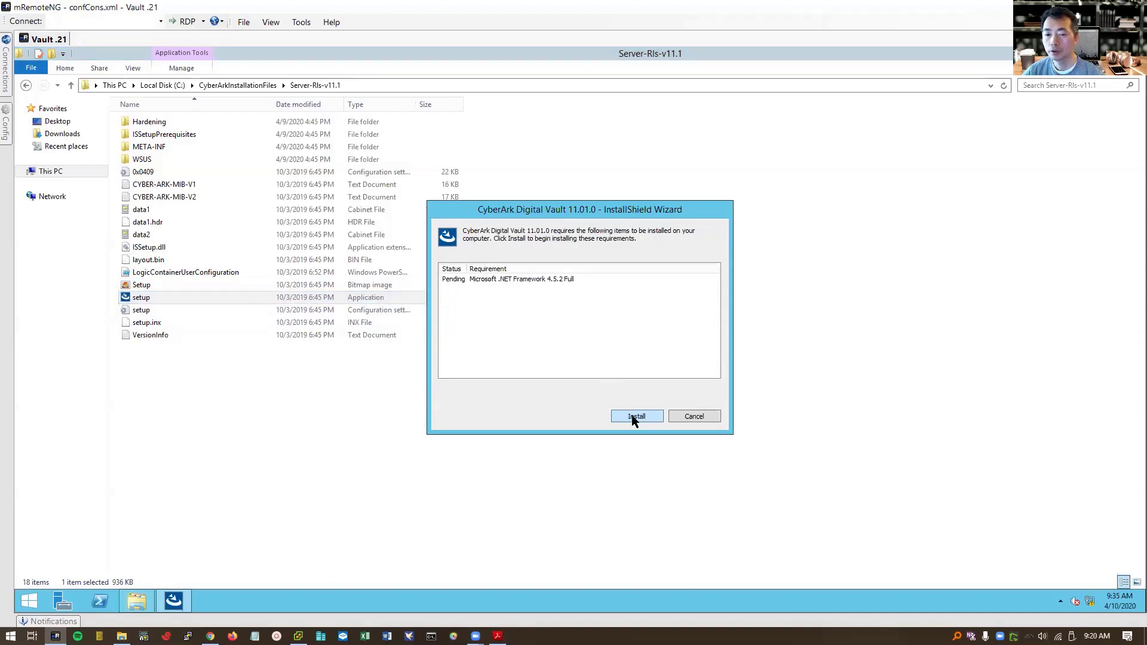
left_click(632, 416)
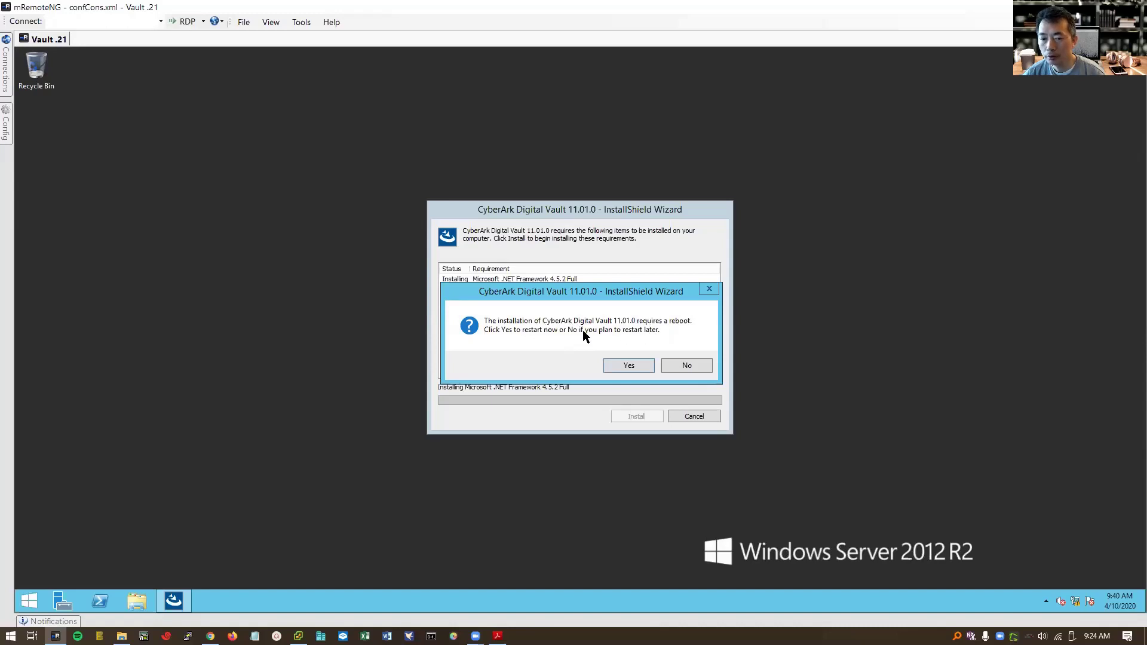
left_click(628, 364)
- Watch the Vault VM reboot in the console, then reconnect to Vault .21 in mRemoteNG
key("alt+Tab")
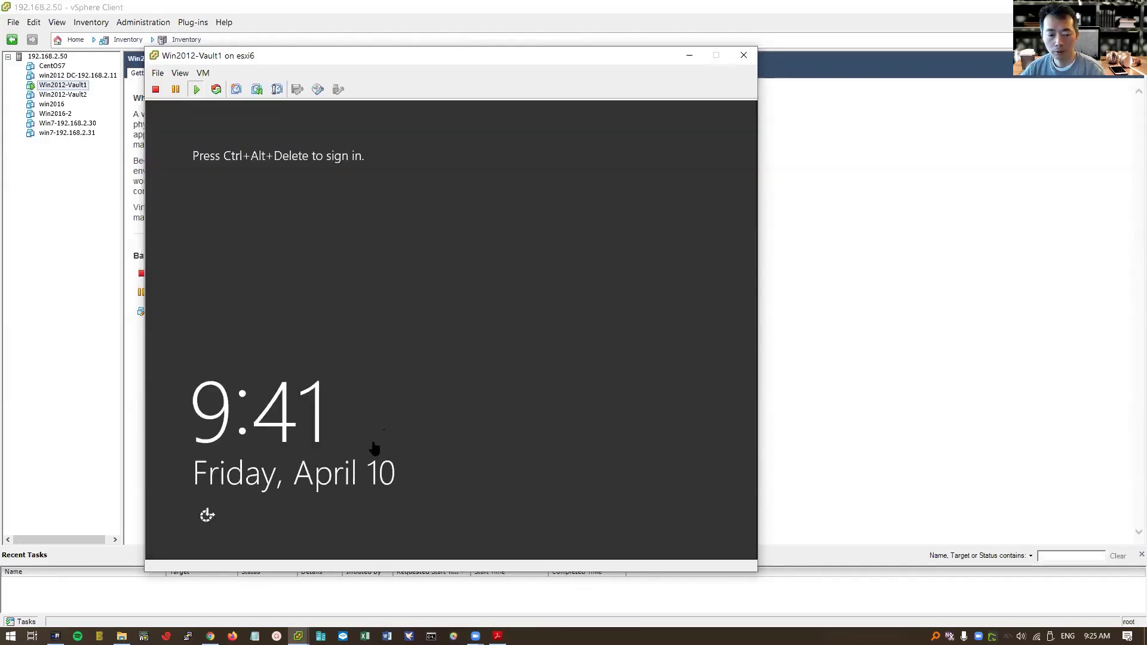
left_click(55, 636)
mouse_move(4, 69)
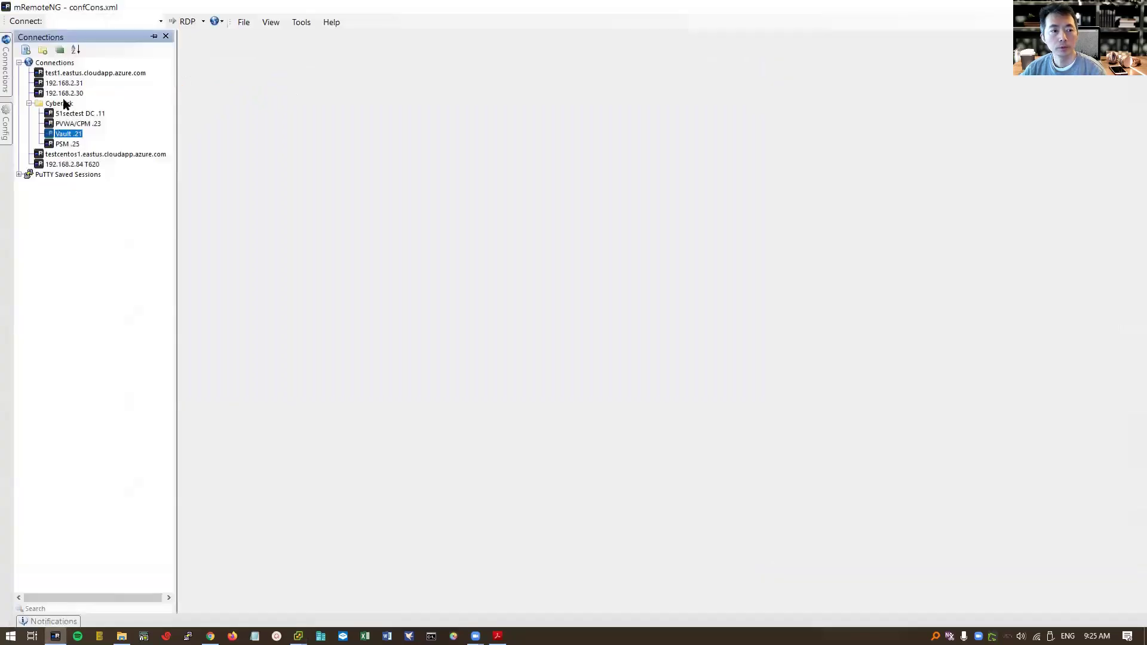
double_click(74, 137)
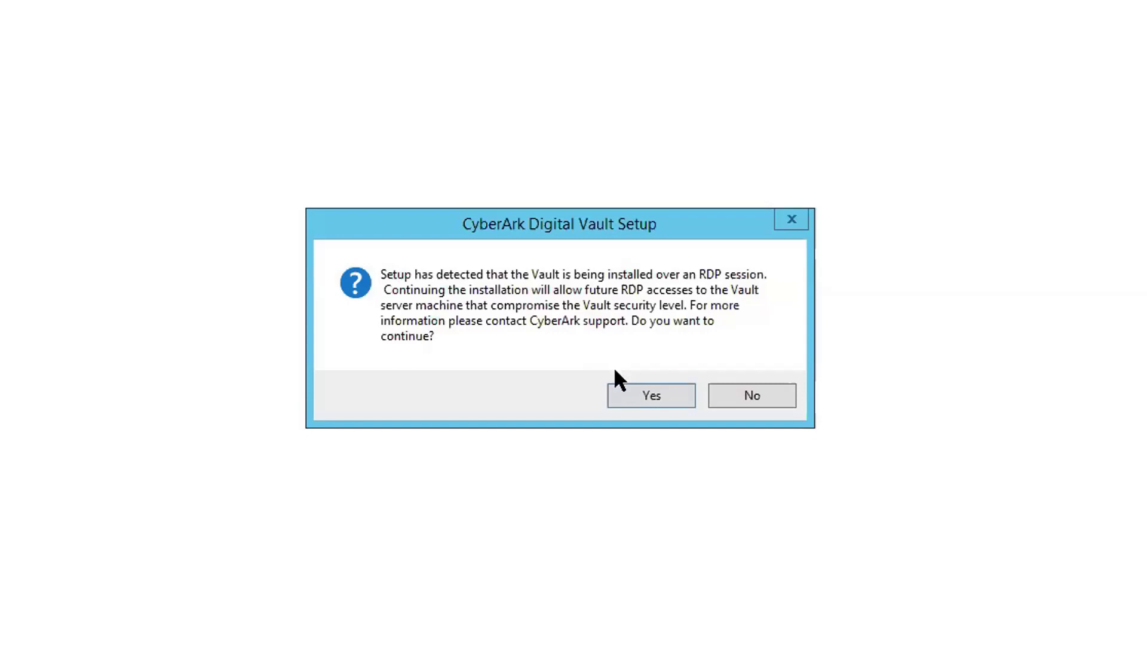
- Accept the RDP warning and license, and register with a user name and company '51sec'
left_click(630, 391)
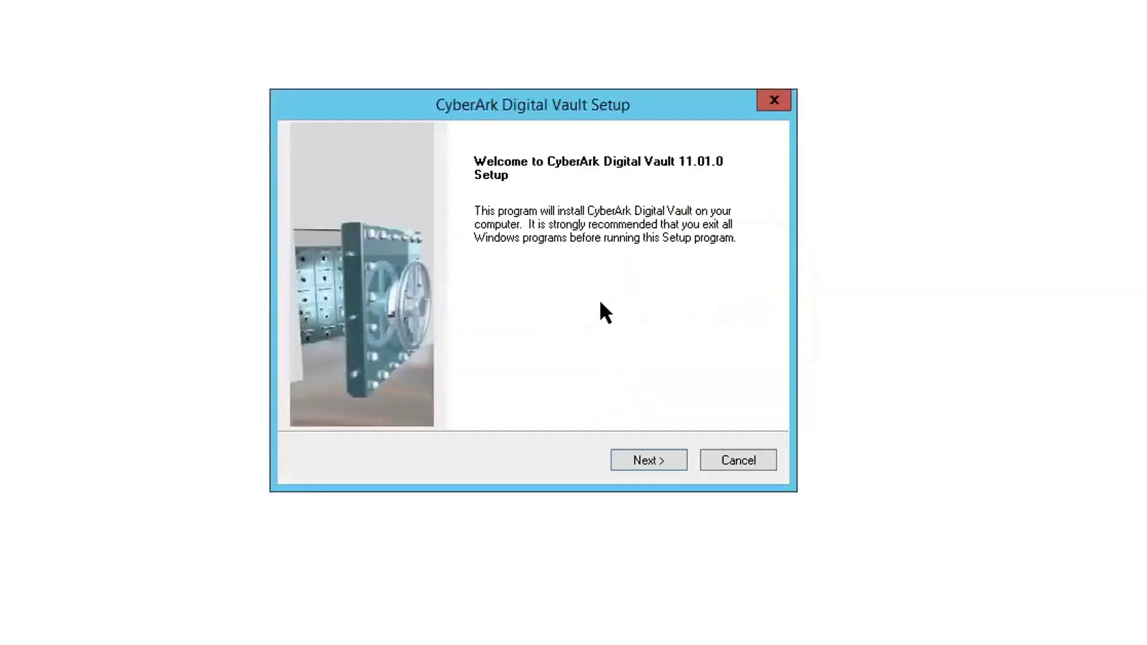
left_click(645, 459)
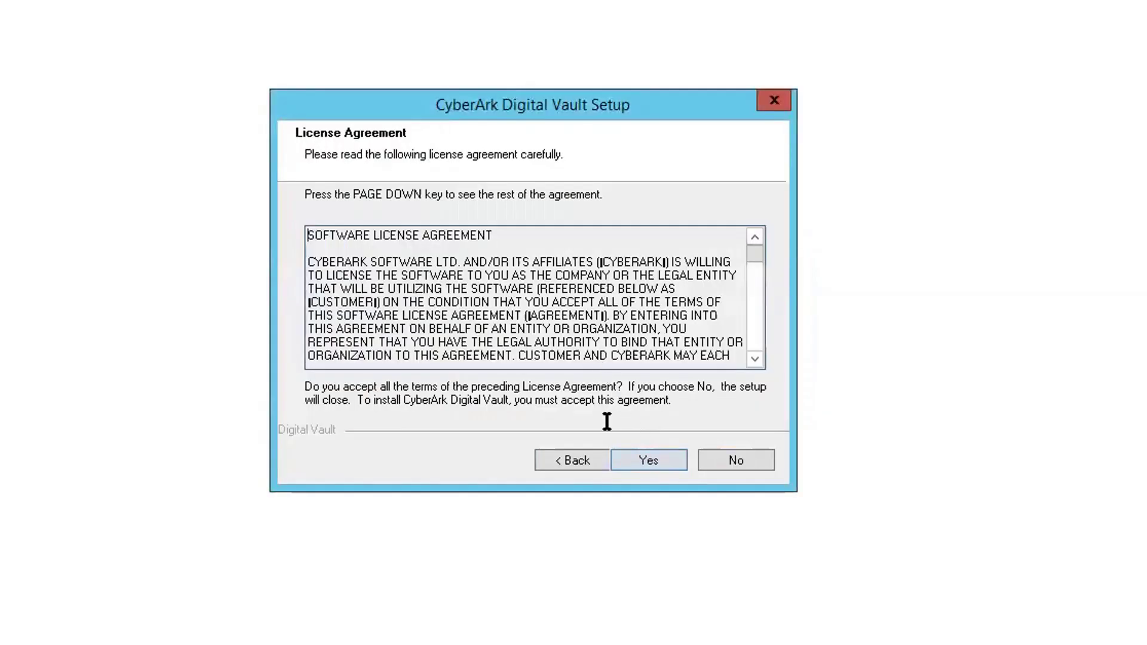
left_click(645, 464)
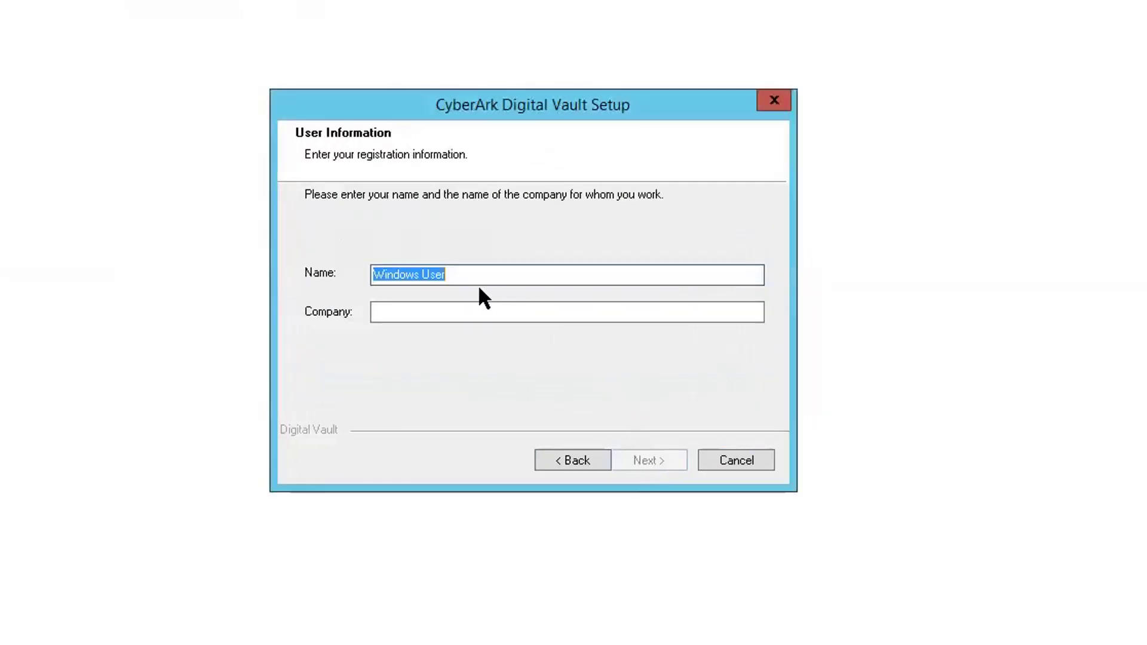
type("netsec")
key("Tab")
type("51sec")
left_click(644, 459)
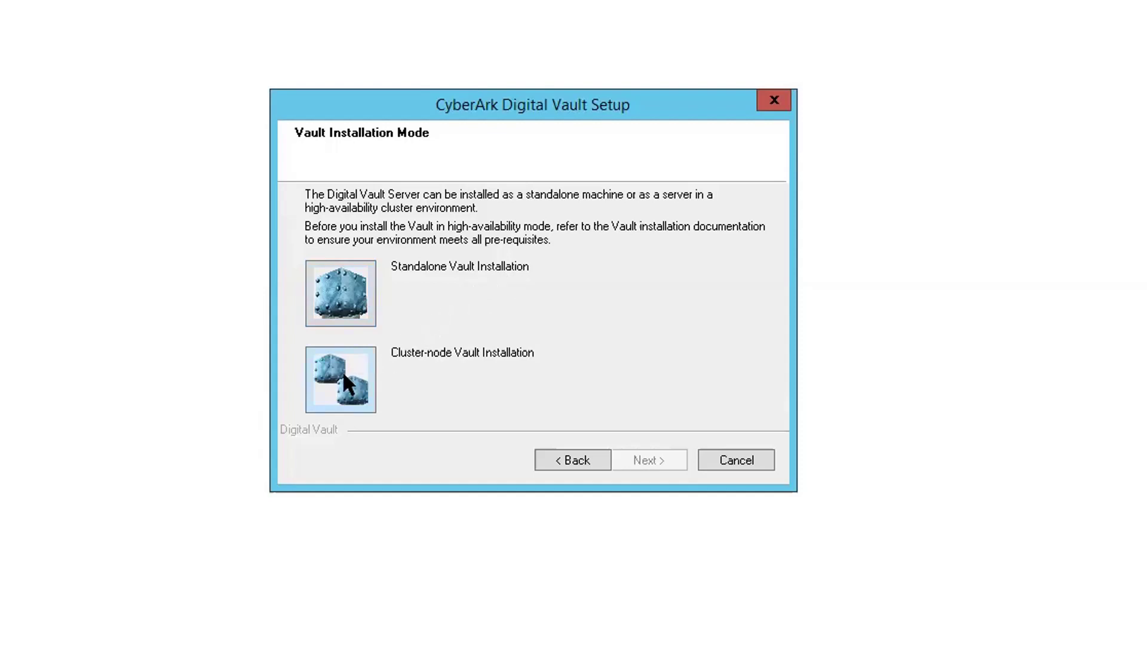
- Choose Standalone Vault Installation, keeping the default installation and Safes folders
left_click(360, 297)
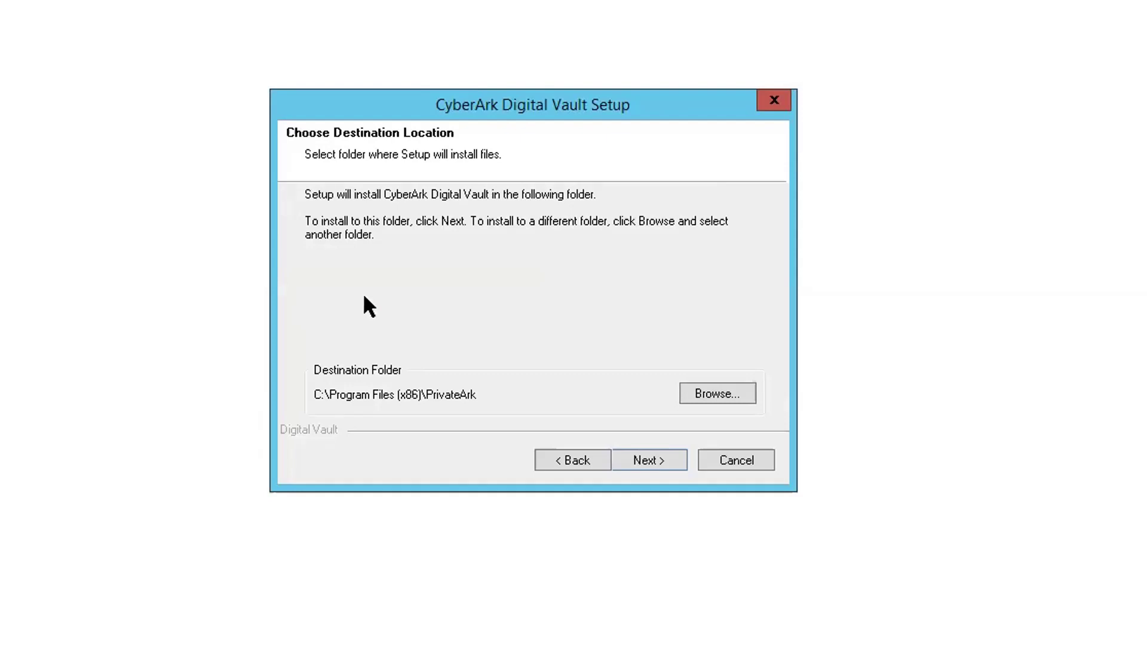
key("Return")
left_click(642, 452)
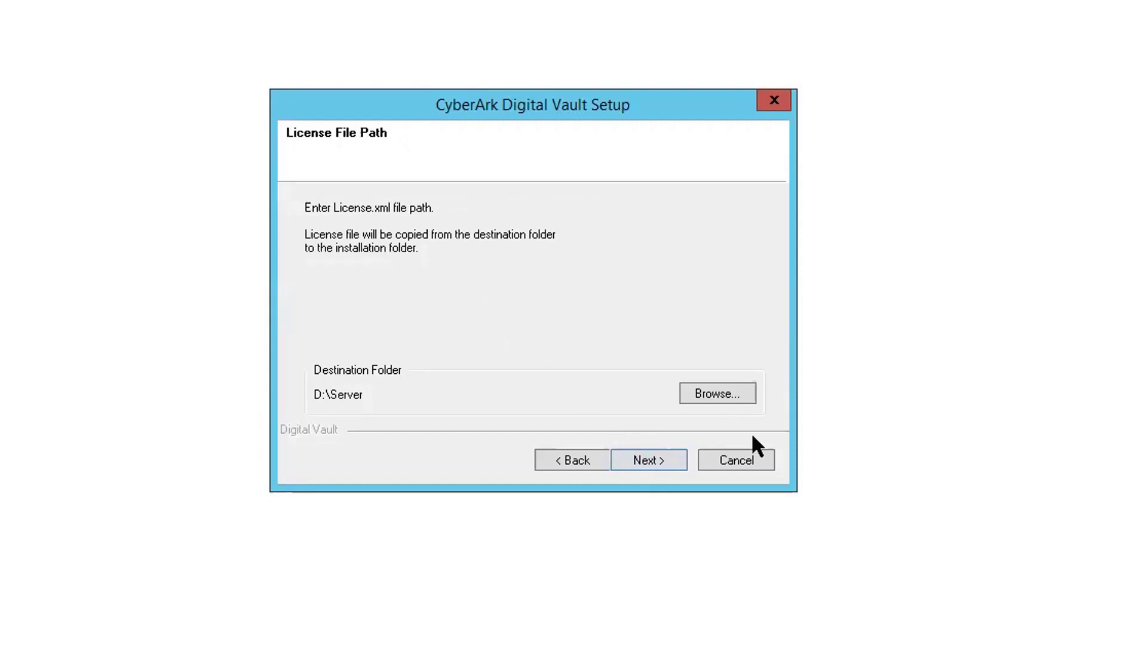
- Set the license path to Downloads\License and Operator Keys\2020\License and Operator Keys\License
left_click(733, 395)
left_click(656, 286)
left_click(663, 306)
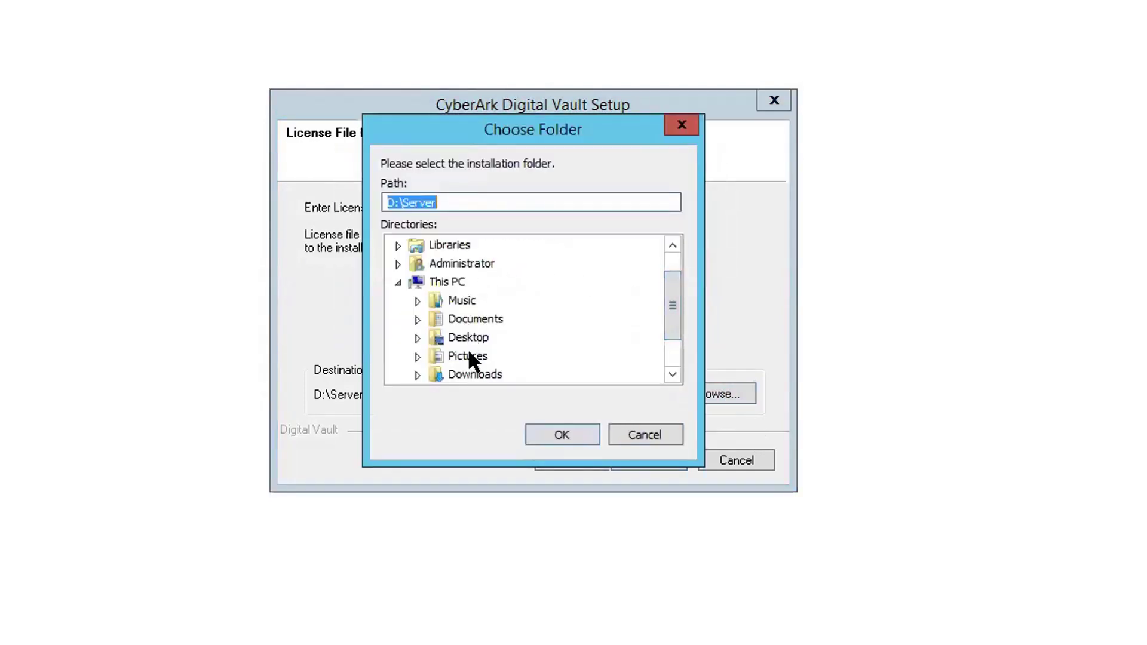
double_click(475, 374)
double_click(496, 335)
double_click(505, 356)
double_click(520, 374)
left_click(519, 318)
left_click(562, 434)
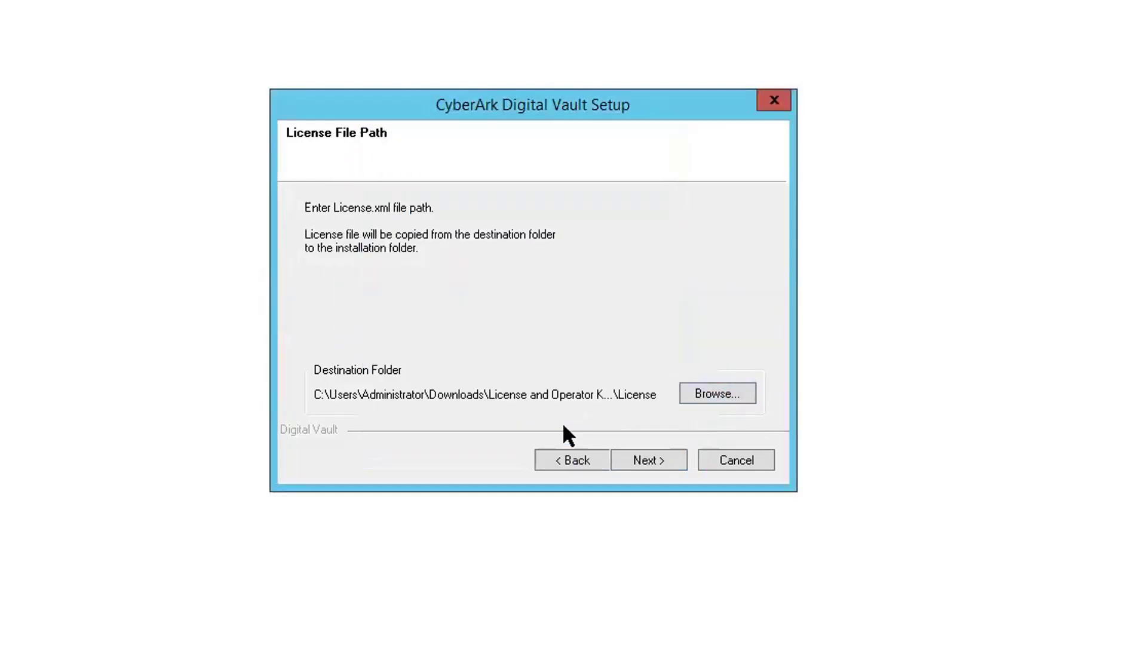
left_click(662, 467)
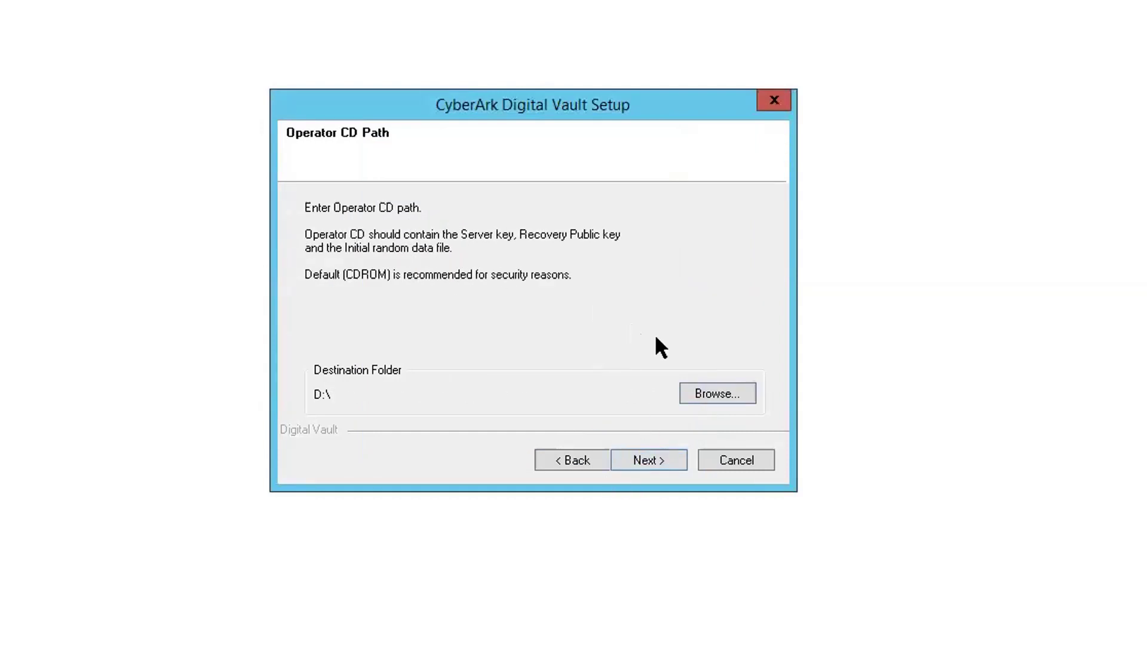
- Set the Operator CD path to the Operator CD folder in the same Downloads location
left_click(700, 386)
left_click(654, 287)
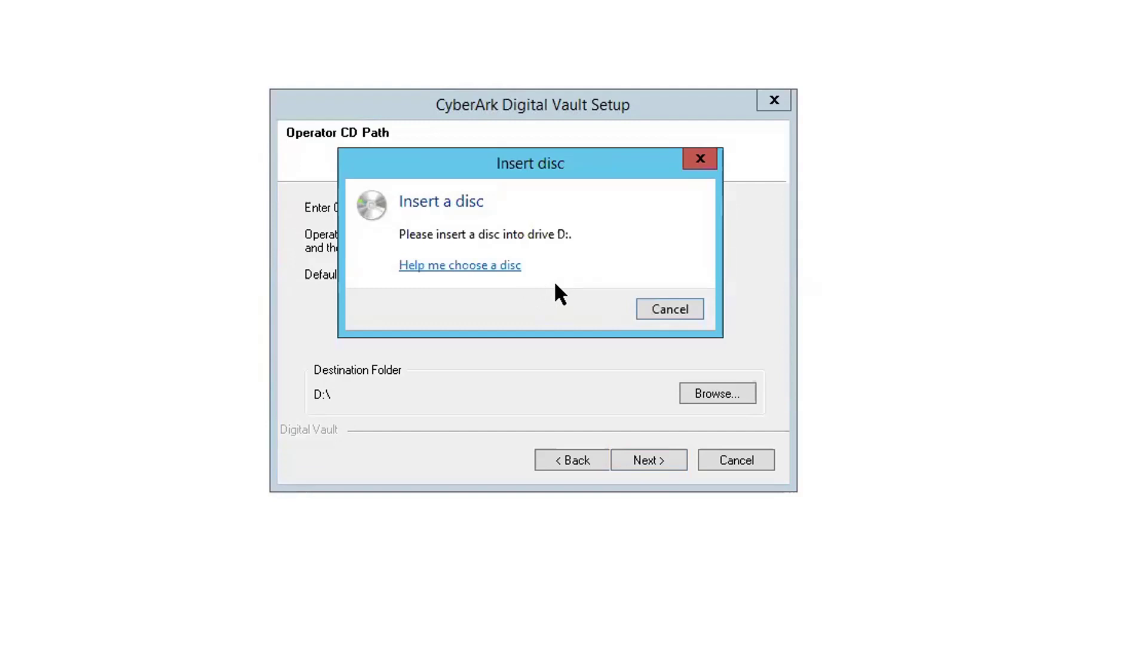
left_click(662, 310)
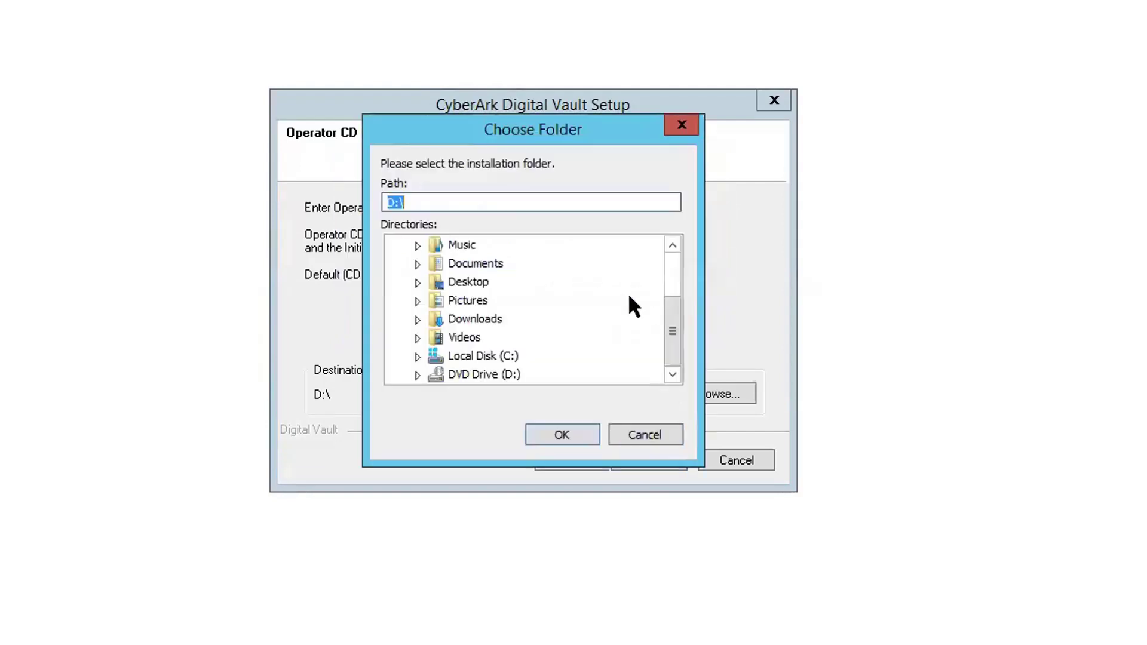
left_click(675, 259)
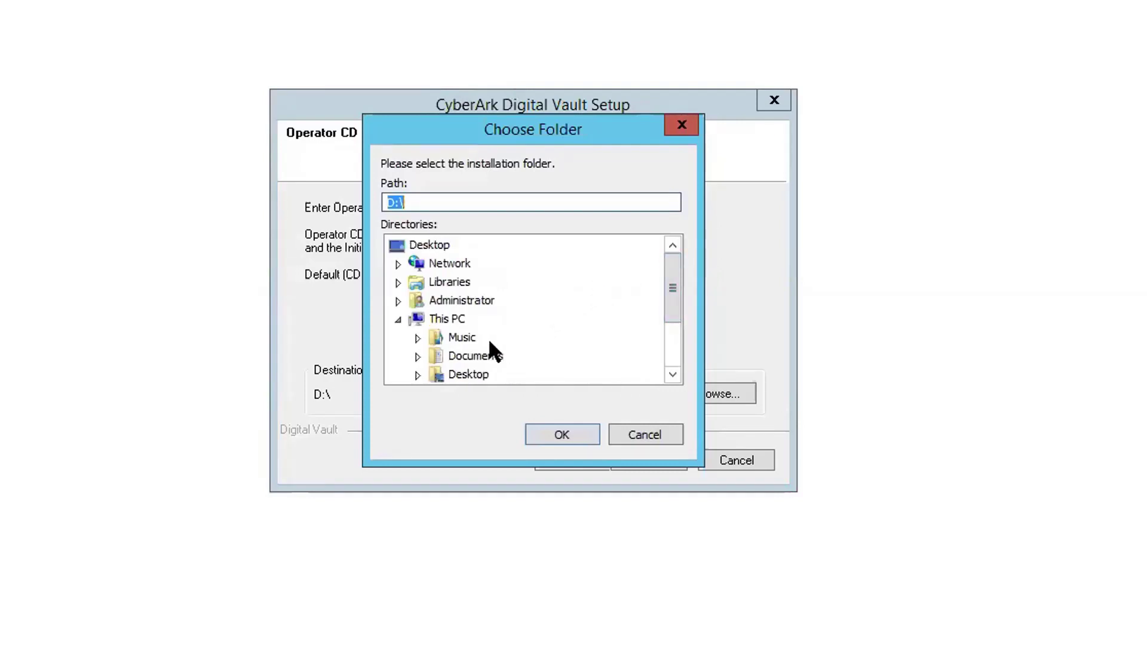
scroll(489, 338, "down", 1)
left_click(418, 354)
left_click(439, 319)
left_click(456, 339)
left_click(477, 357)
left_click(546, 374)
left_click(562, 435)
left_click(647, 460)
- Skip the Remote Control Agent configuration and advance to the Distributed Vaults for PSM page
left_click(563, 322)
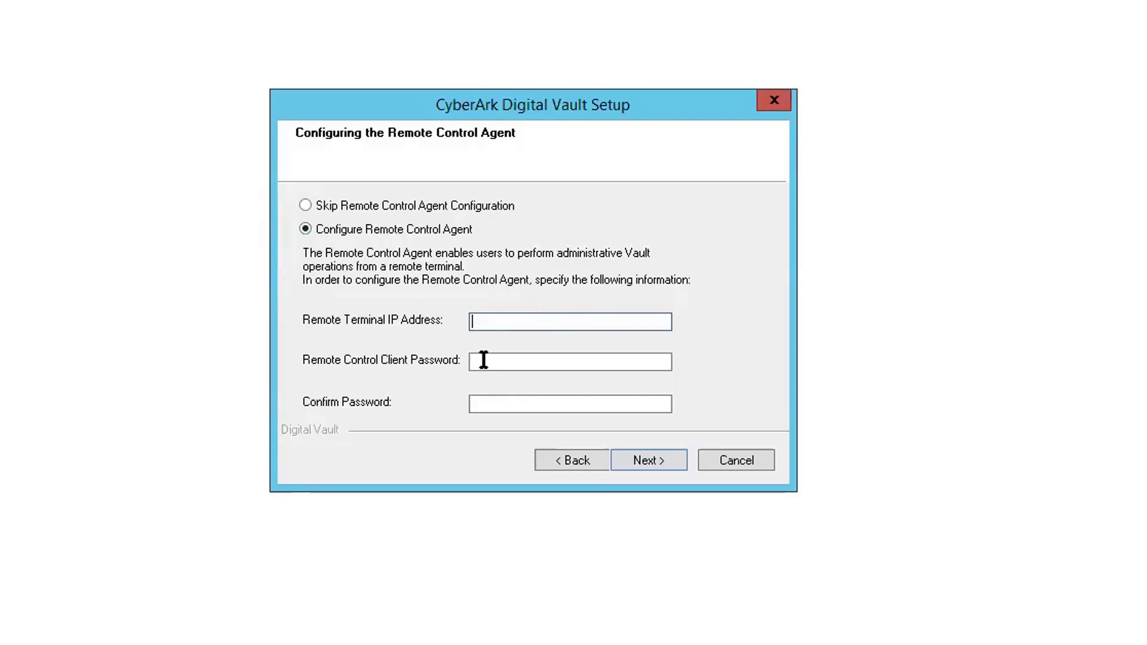
left_click(486, 408)
left_click(455, 209)
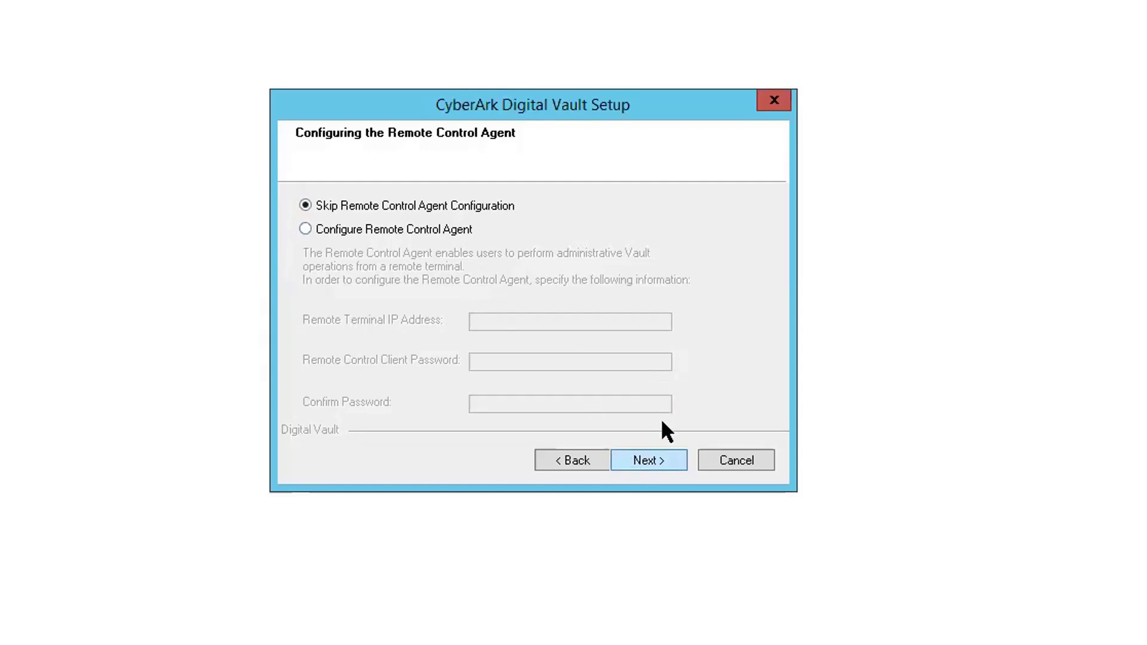
left_click(652, 455)
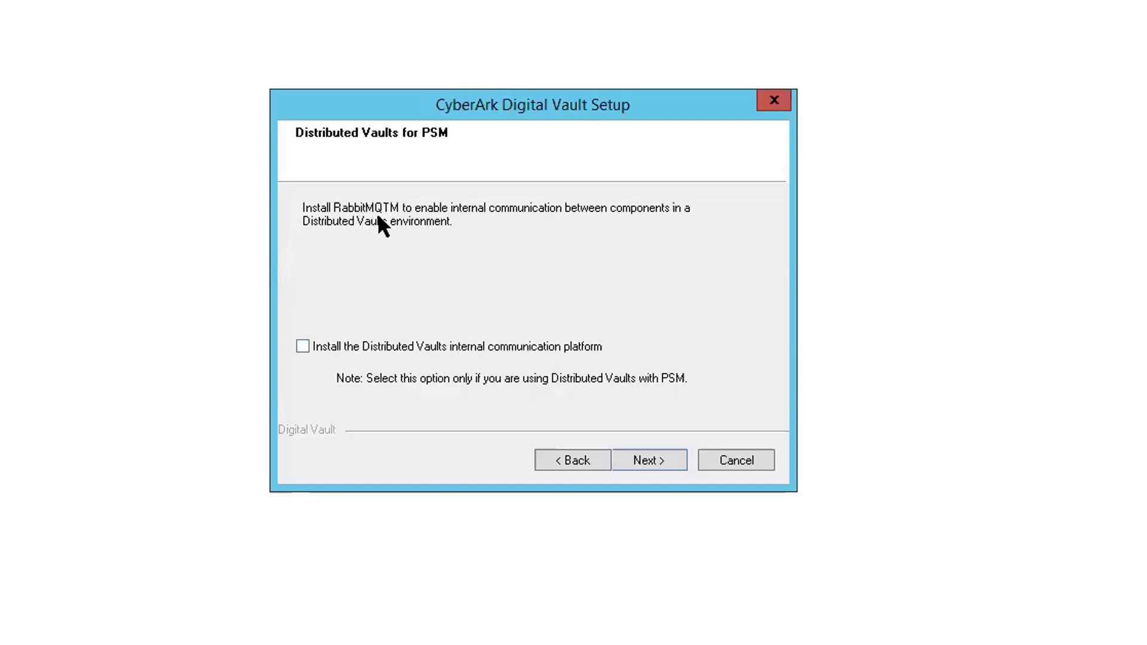
- Leave Distributed Vaults unchecked, select 'Do not harden the machine', and continue the installation
left_click(643, 465)
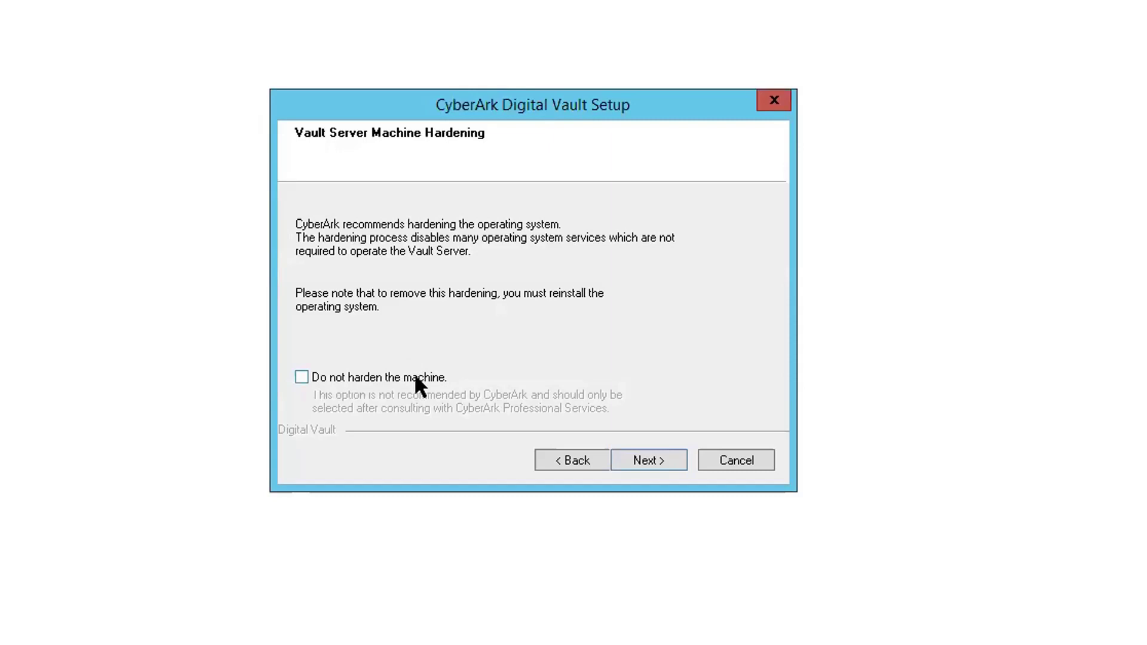
left_click(363, 383)
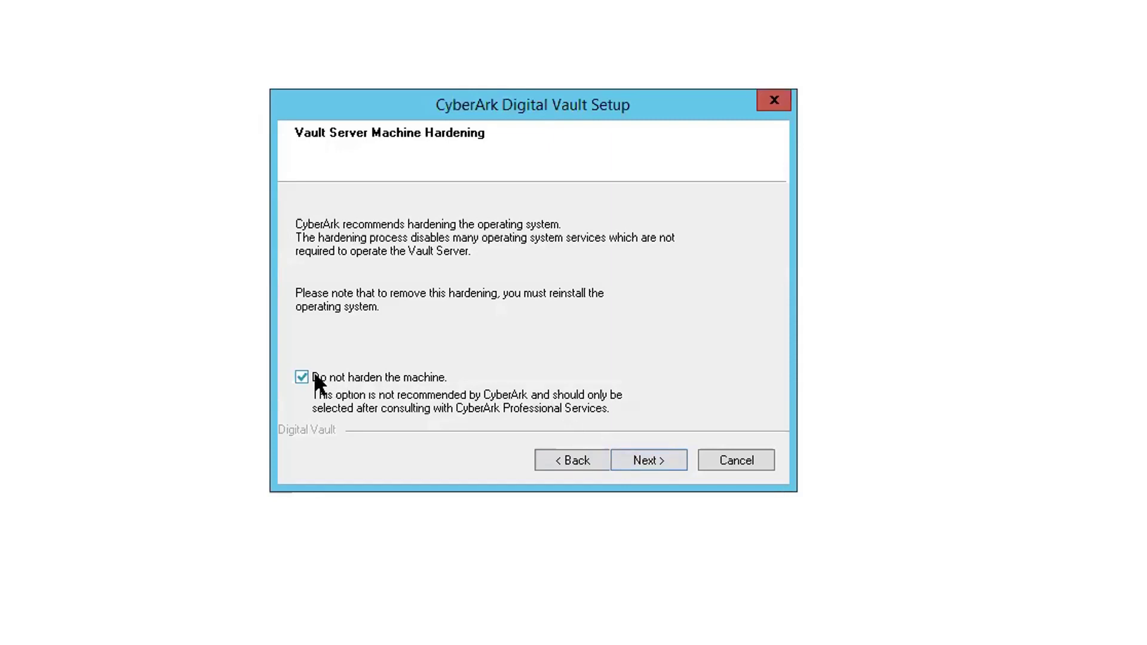
key("Return")
key("Return")
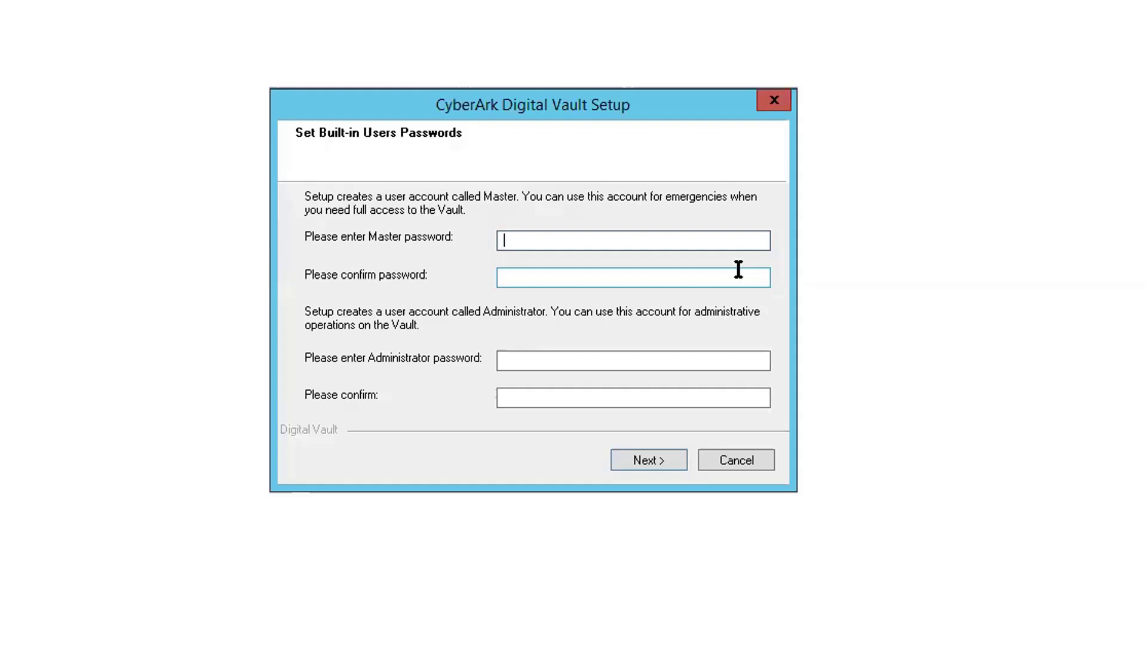
- Enter and confirm the Master and Administrator vault passwords, then submit to complete the installation
type("Cyberark1")
key("Tab")
type("Cyberark1")
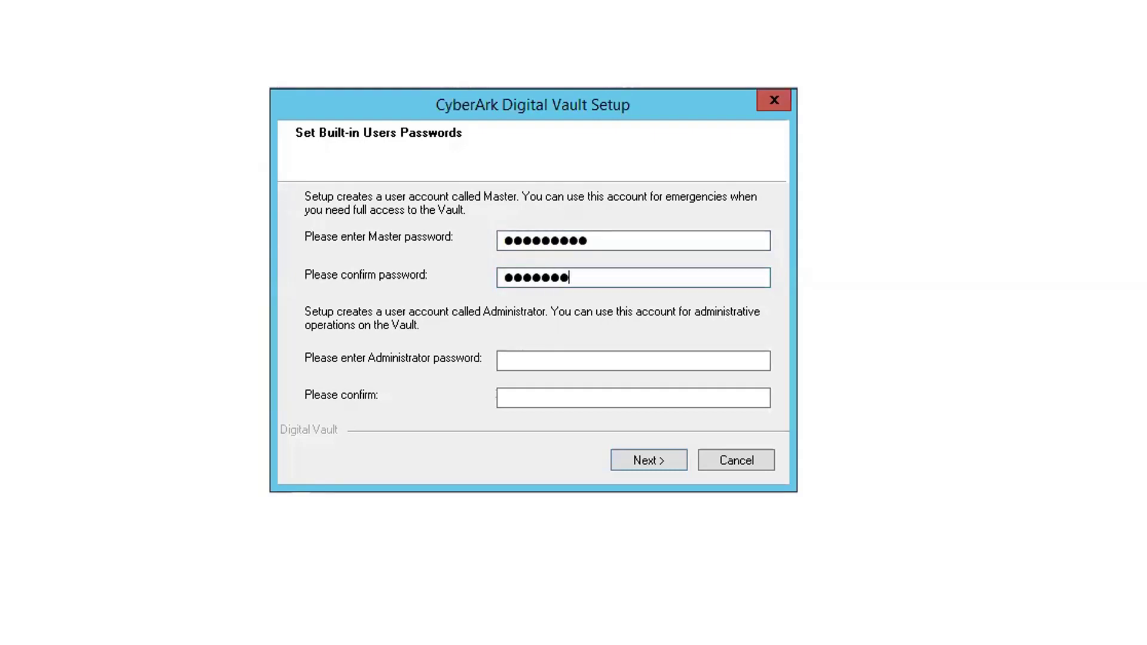
key("Tab")
type("Cyberark1")
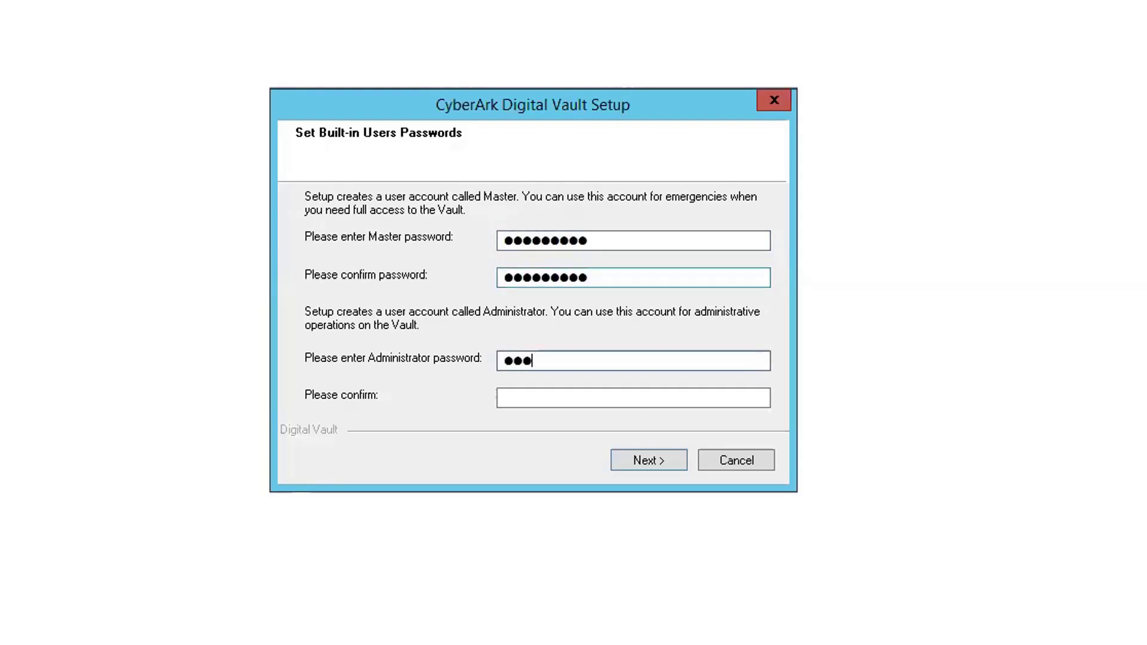
key("Tab")
type("Cyberark1")
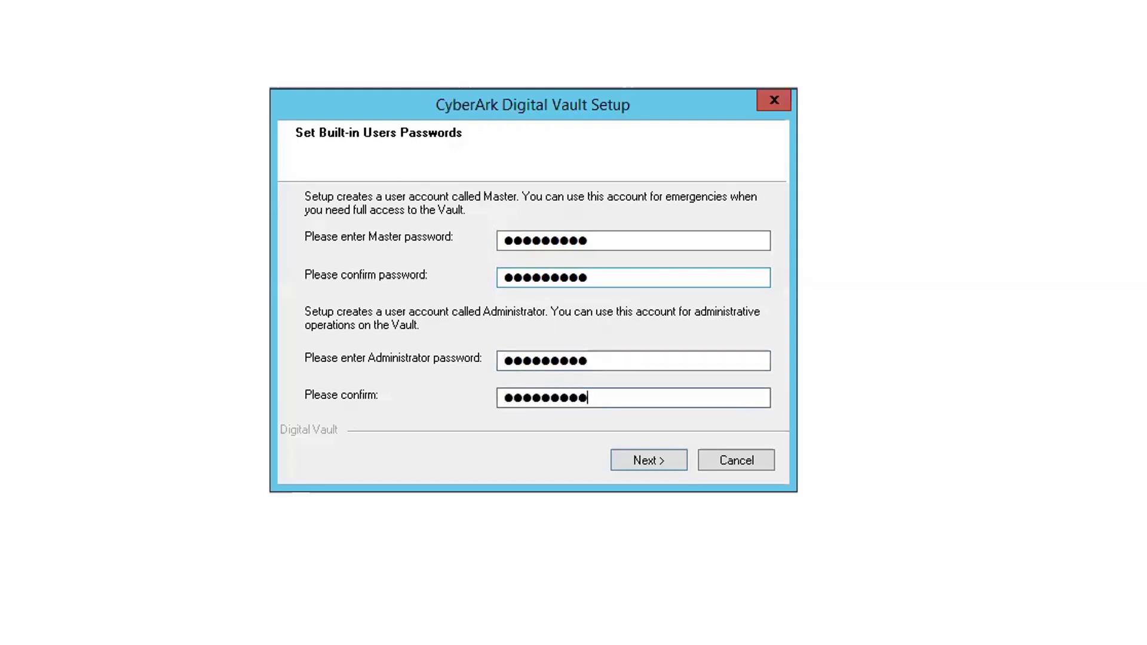
left_click(657, 461)
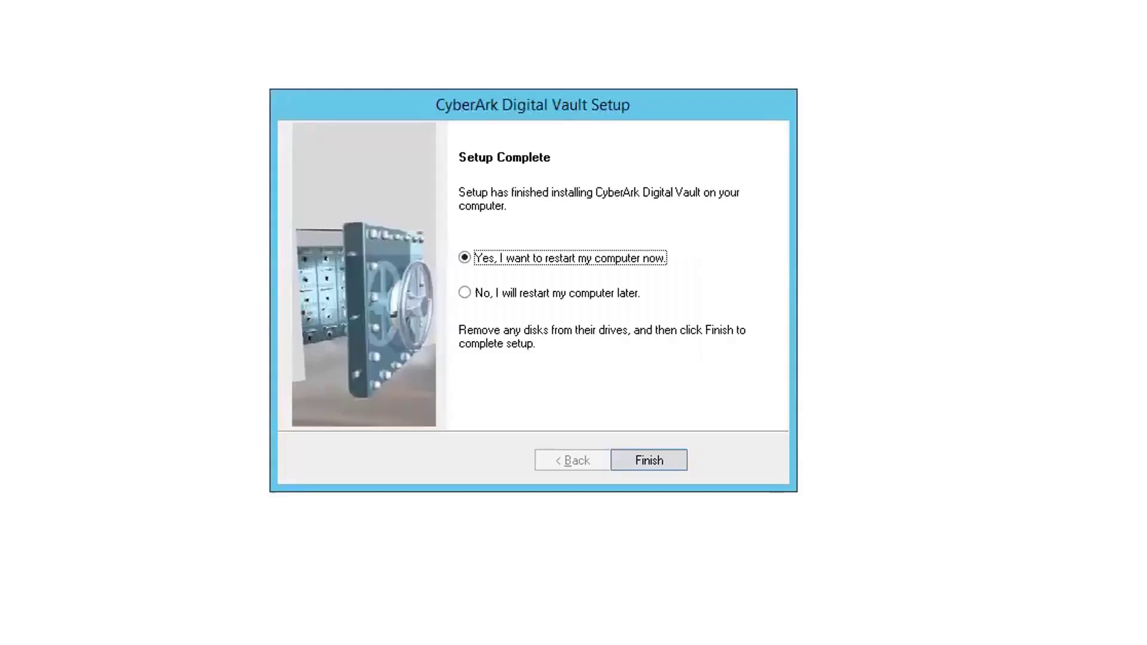
- Finish setup with an immediate server restart and reconnect to the Vault .21 server
left_click(649, 460)
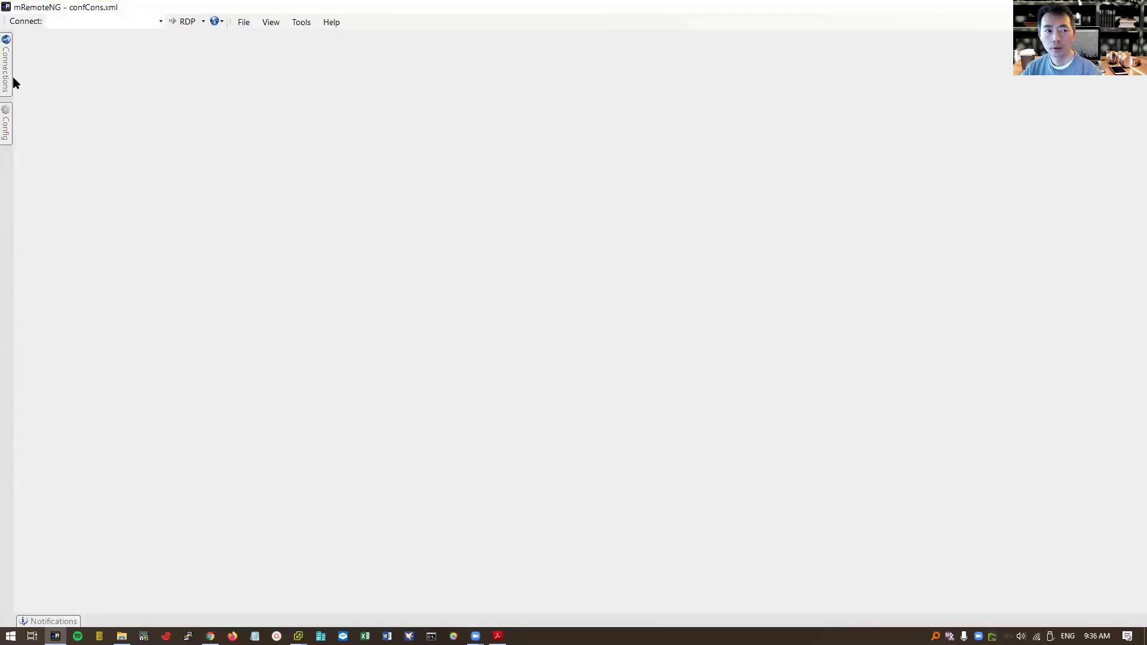
mouse_move(8, 79)
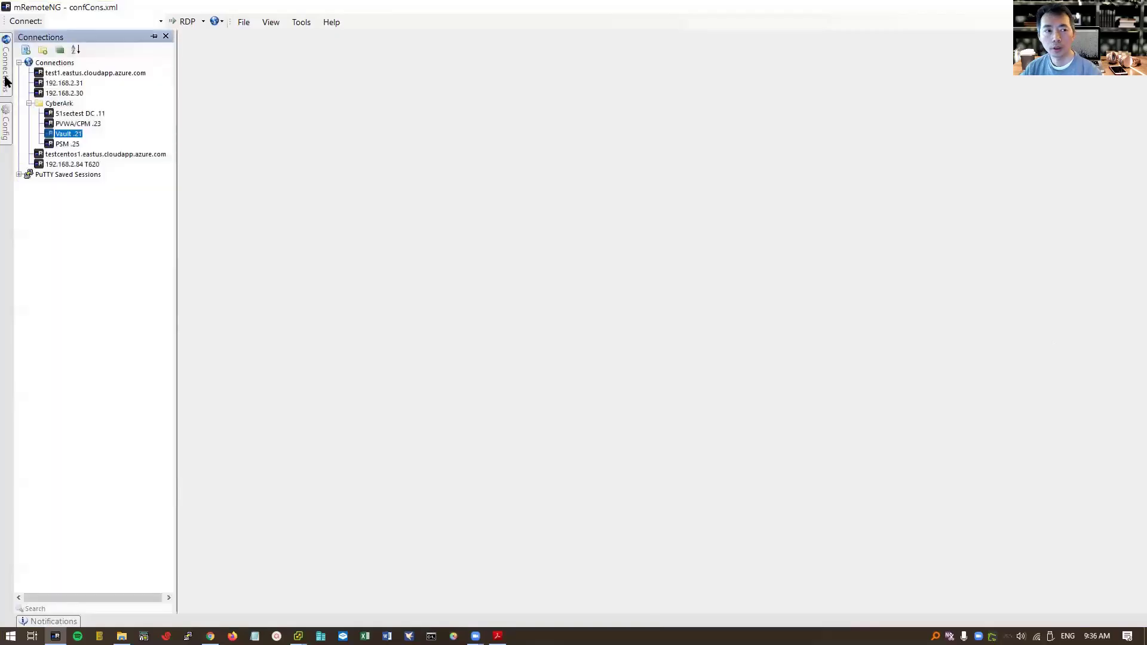
double_click(72, 133)
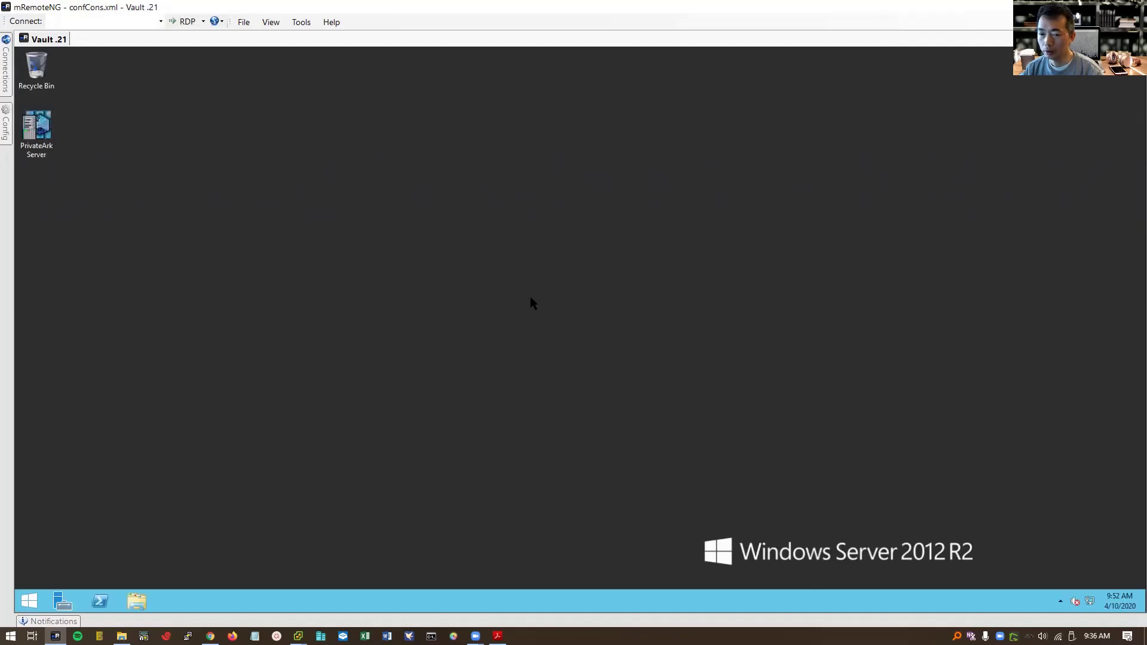
- Launch PrivateArk Server from the desktop icon to view the Server Central Administration log
double_click(38, 124)
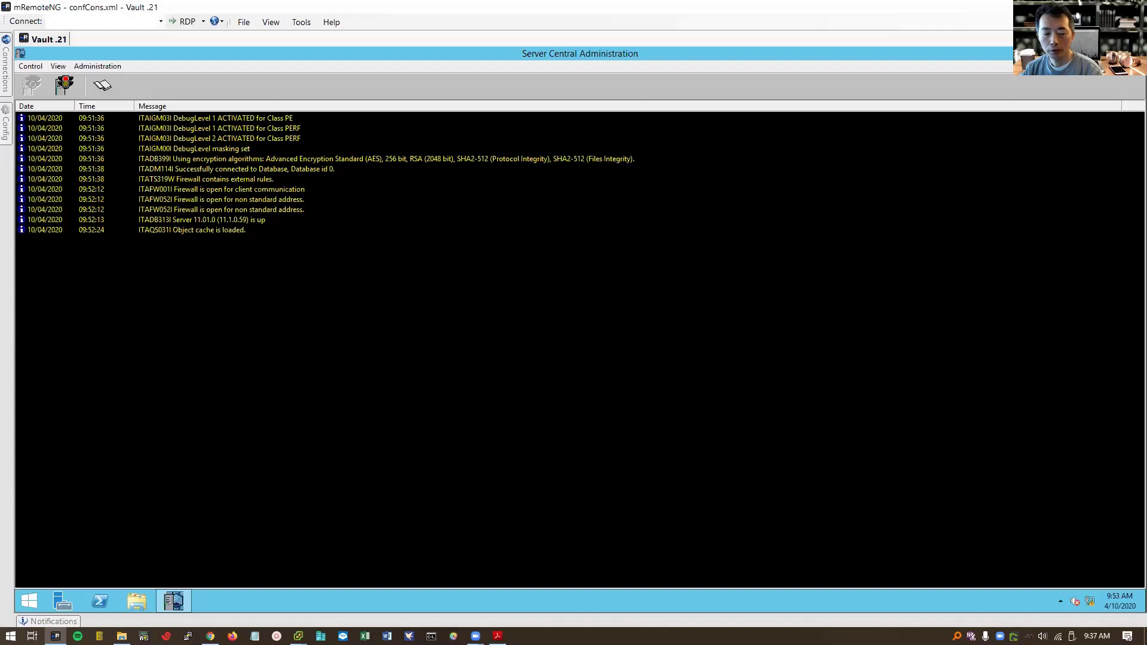
- Browse to C:\CyberArkInstallationFiles\Client-Rls-v11.1\Client and bring up the setup application's context menu
left_click(139, 600)
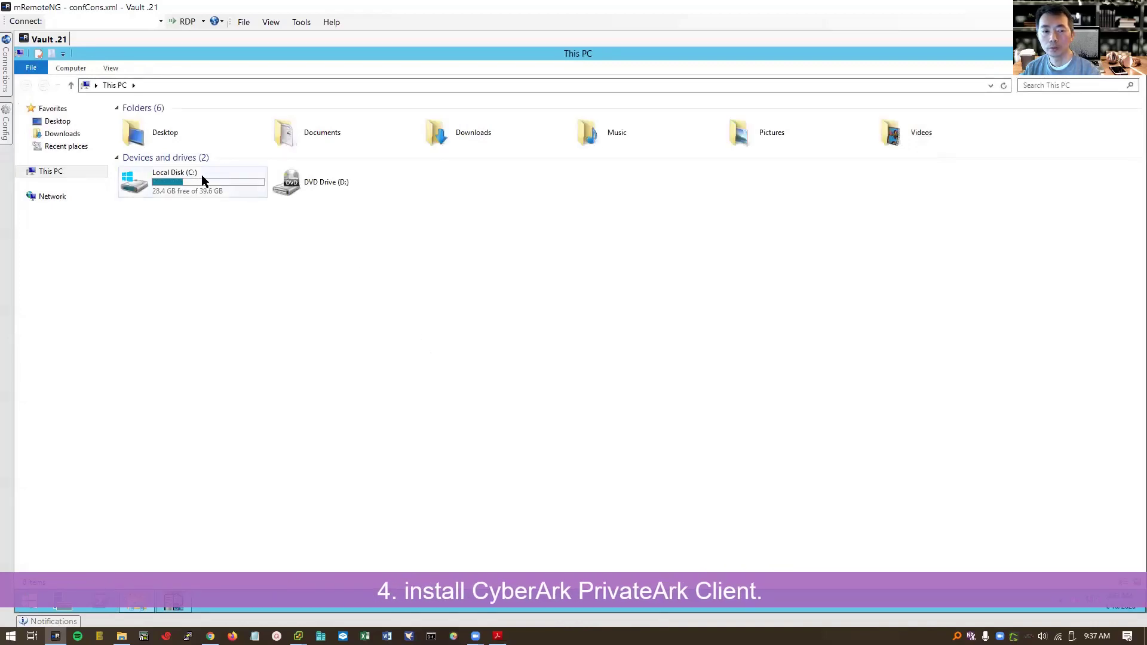
double_click(203, 178)
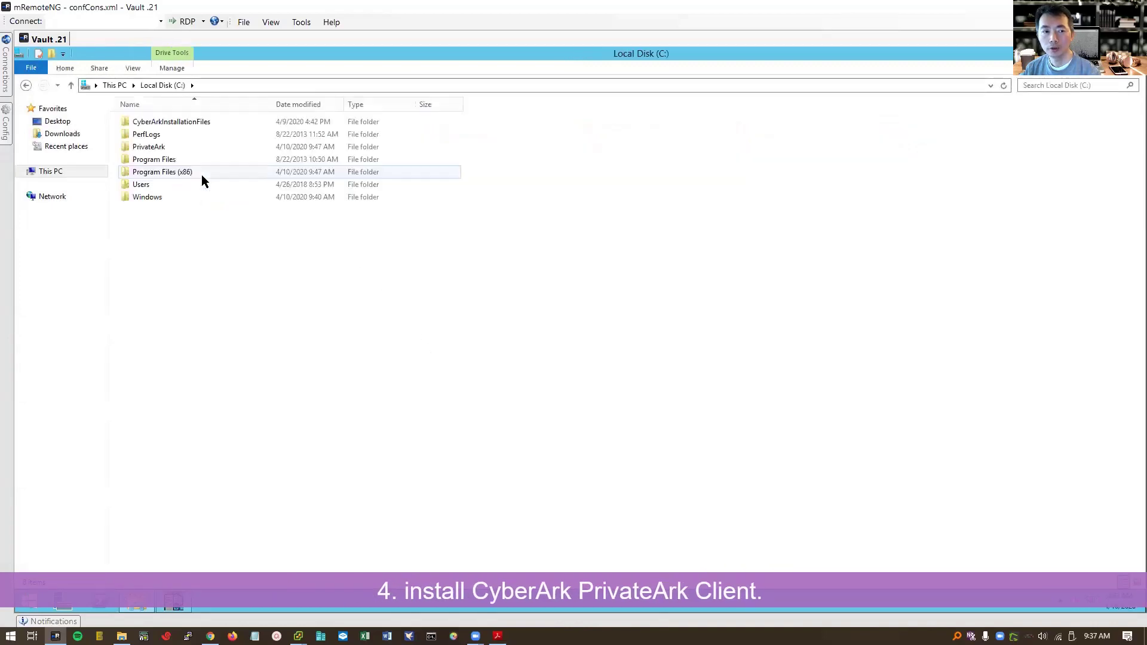
double_click(198, 121)
double_click(178, 121)
double_click(174, 122)
left_click(164, 208)
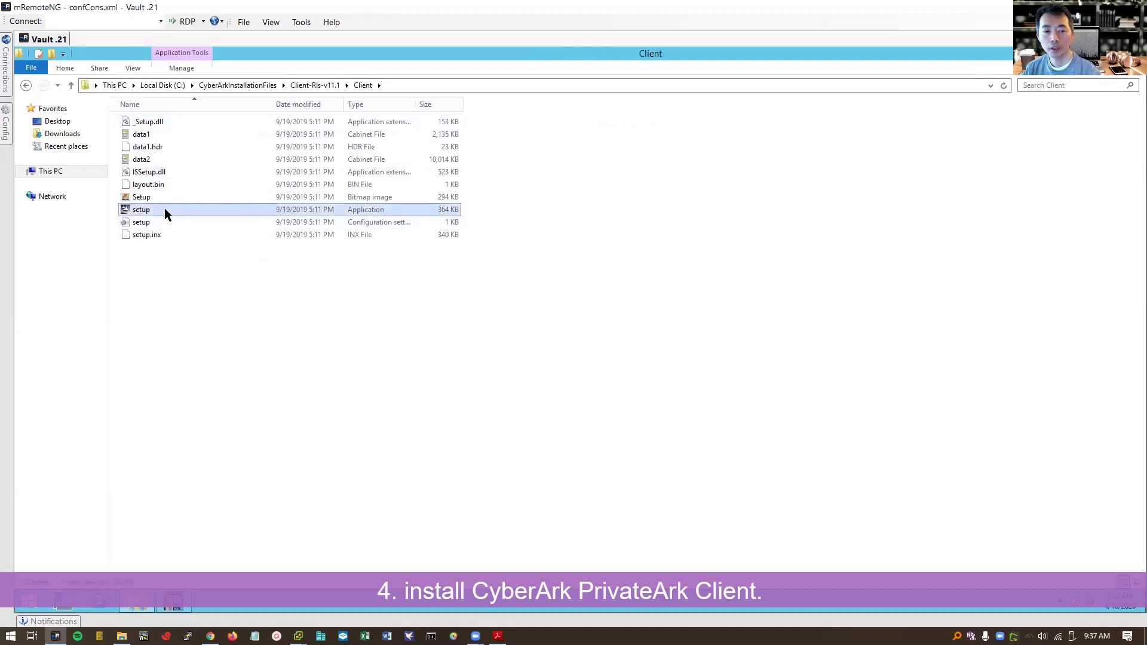
right_click(165, 209)
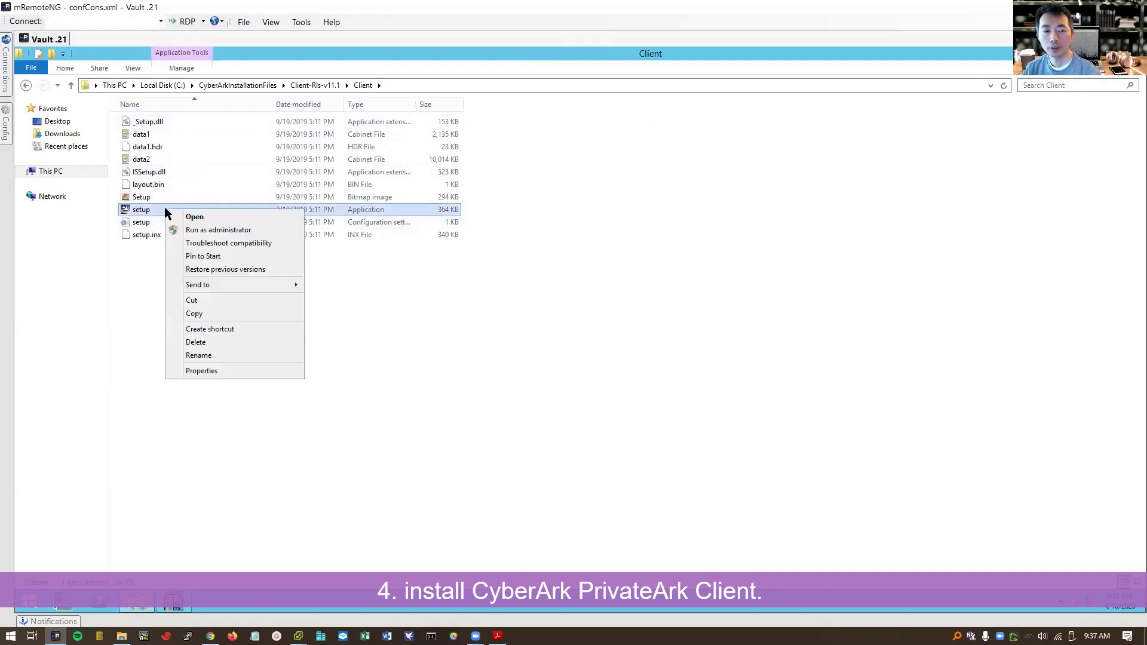
- Run the client setup as administrator, fill in the user name and company, and accept the default setup type
left_click(217, 232)
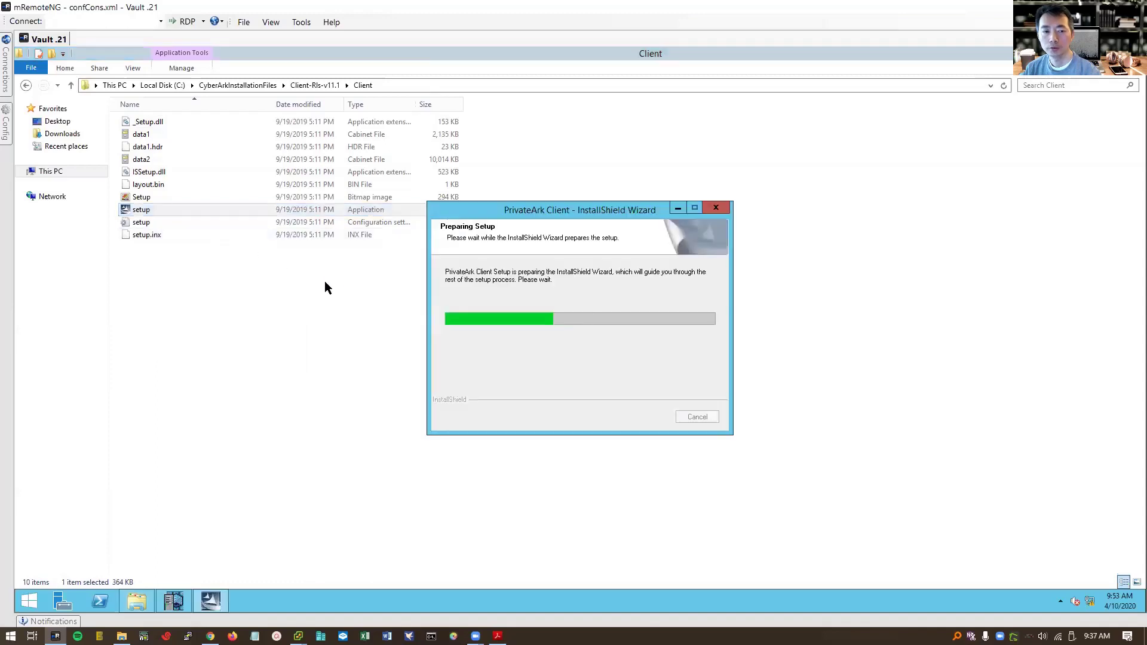
key("Return")
type("admin")
key("Tab")
type("Cyber")
left_click(655, 428)
left_click(655, 428)
- Define vault server 192.168.2.21 at address 192.168.2.21 with default user administrator, skipping proxy settings
left_click(561, 356)
type("192.168.2.21")
key("Tab")
type("192.168.2.21")
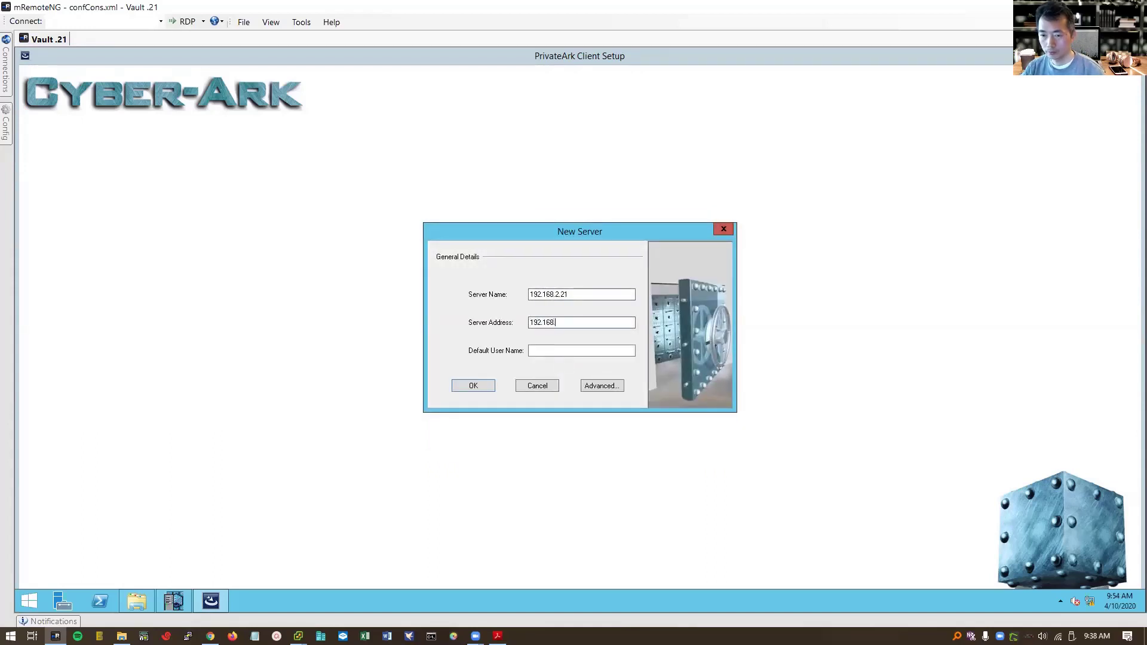
key("Tab")
type("administrator")
left_click(615, 385)
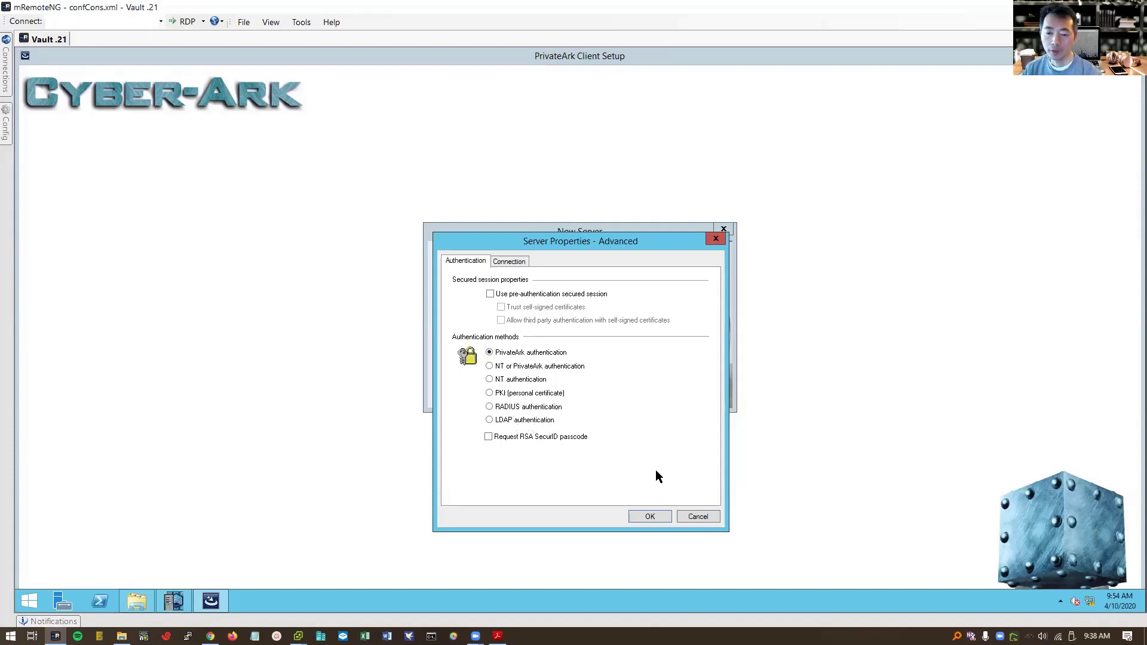
left_click(696, 517)
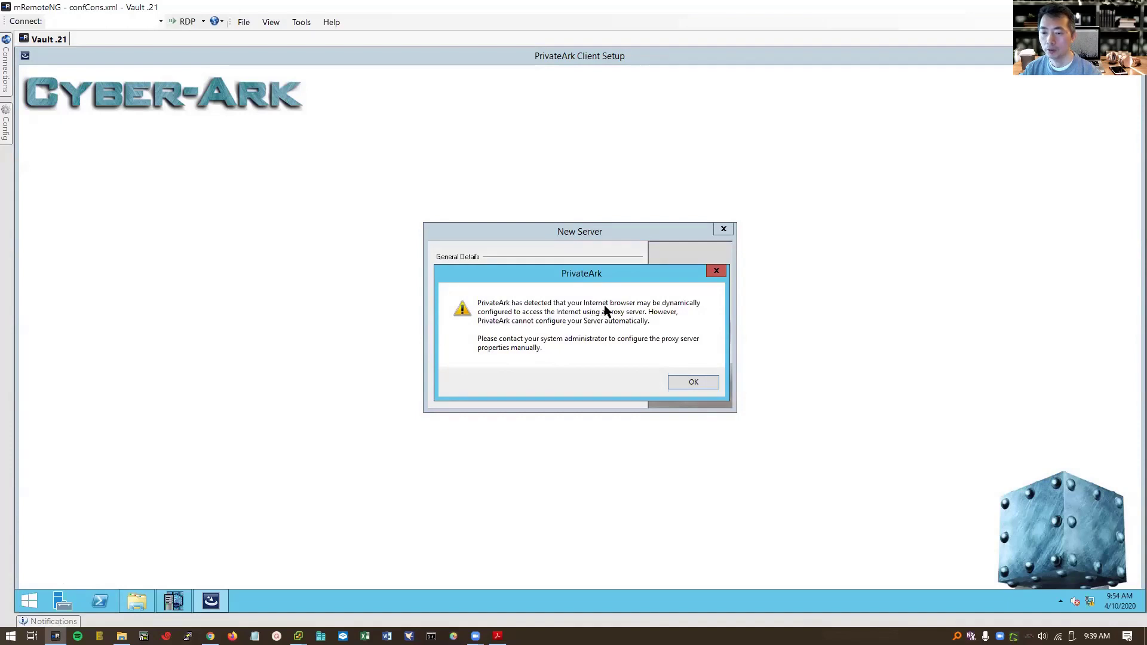
left_click(684, 381)
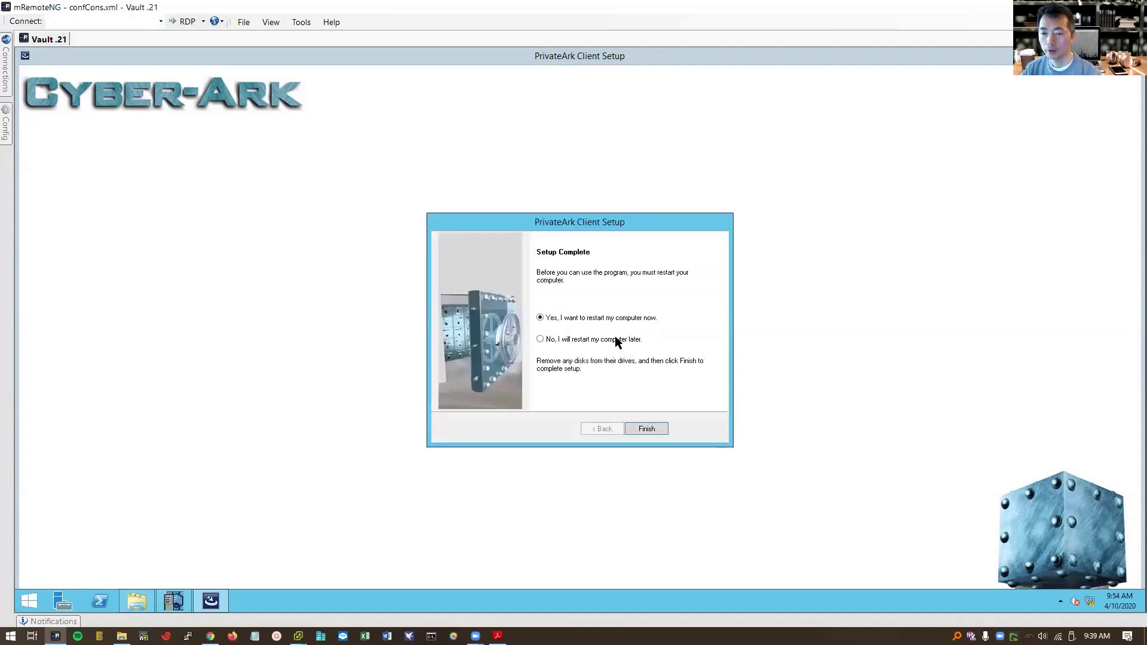
- Finish the client setup with a server restart and bring up the saved connections list
left_click(648, 429)
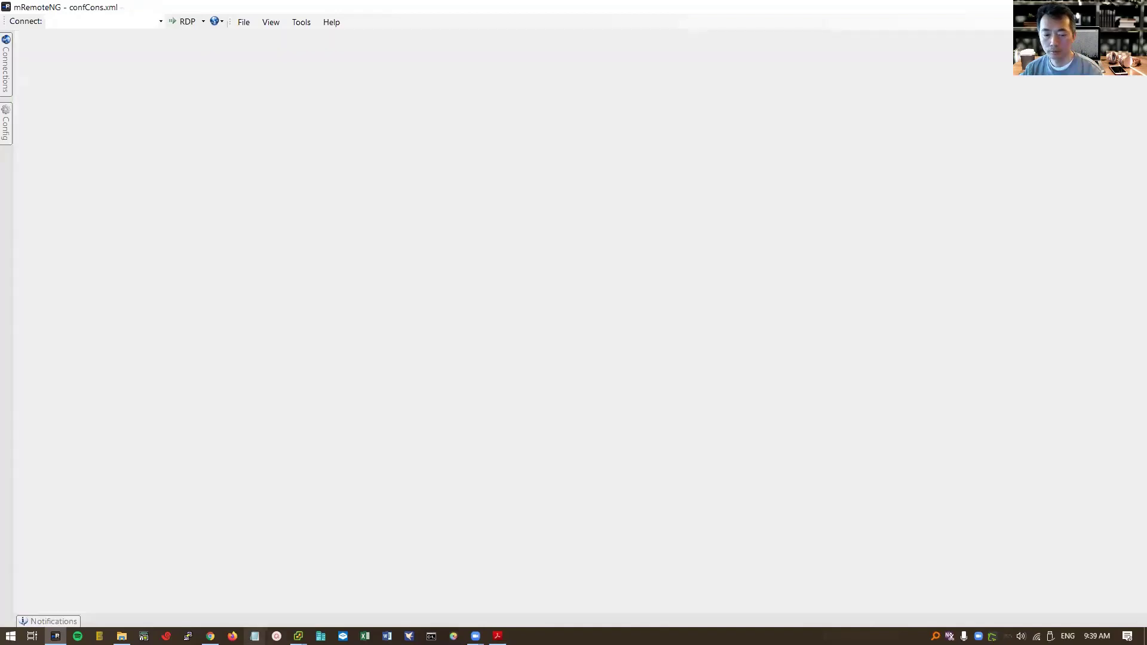
mouse_move(298, 636)
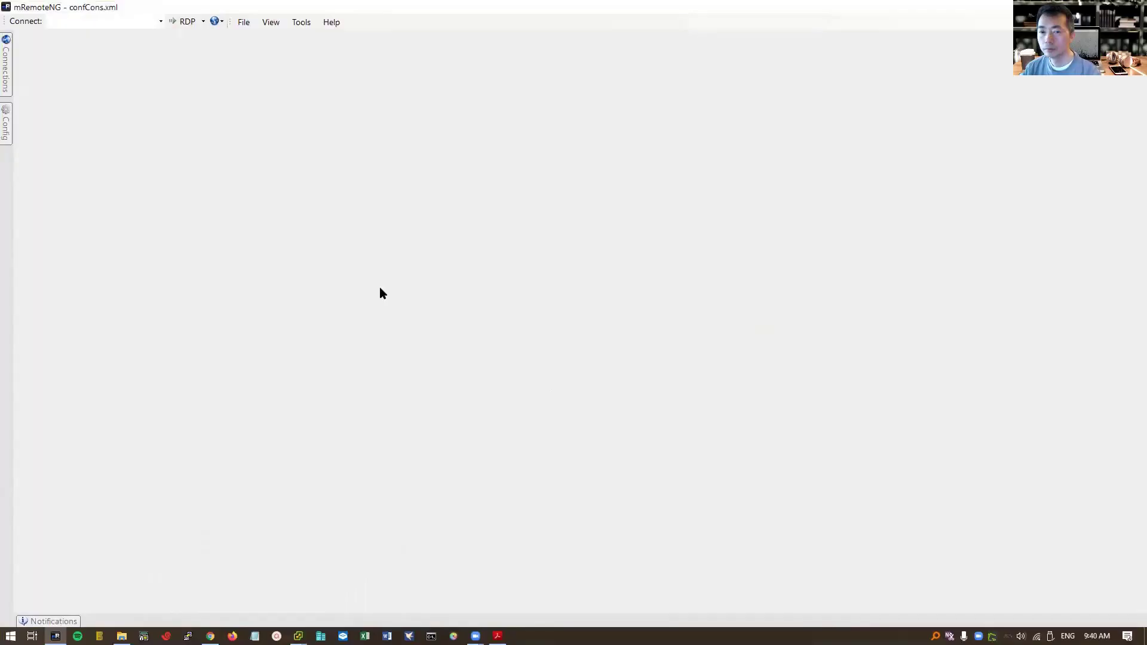
left_click(6, 62)
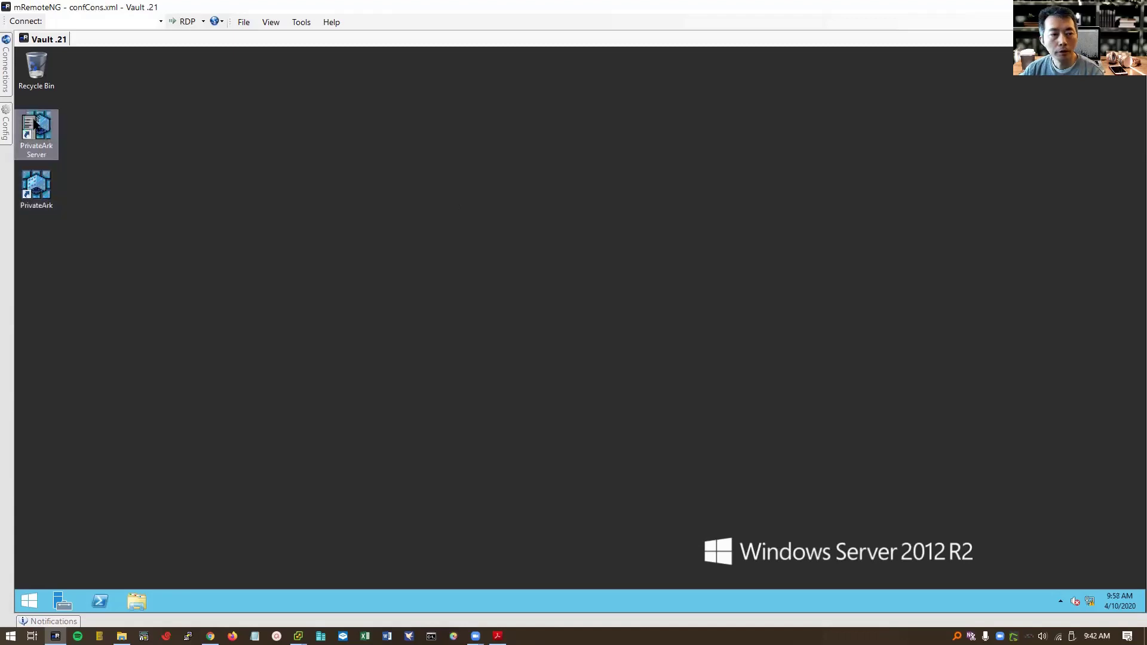
- Check the Server Central Administration log shows the vault server up, then close it
double_click(34, 123)
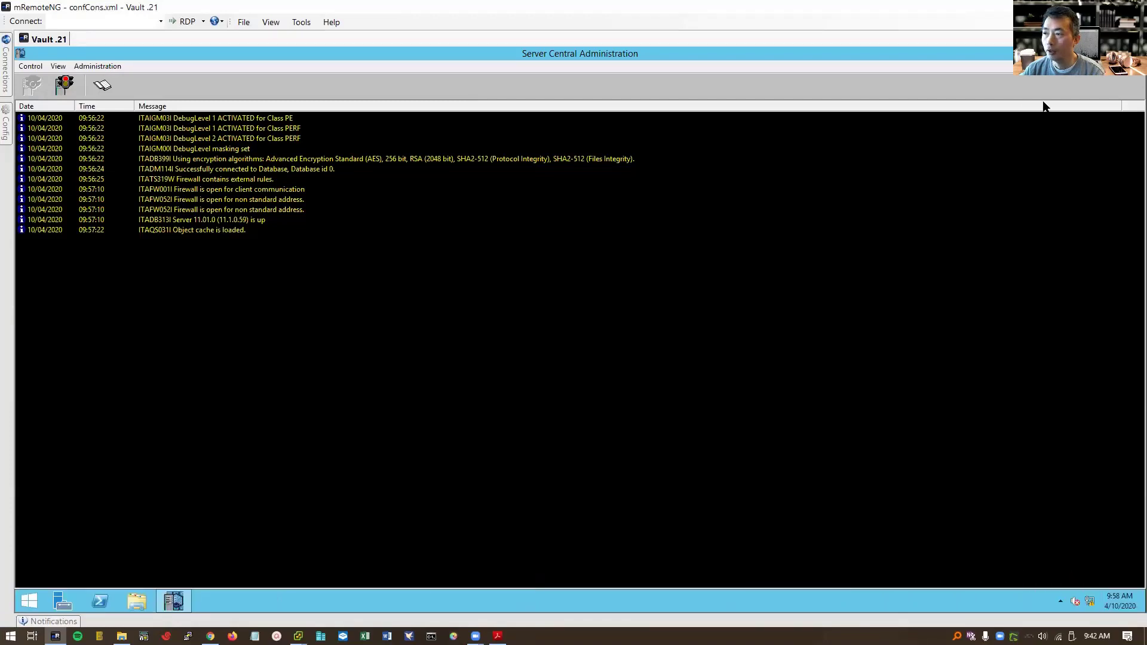
left_click(1133, 53)
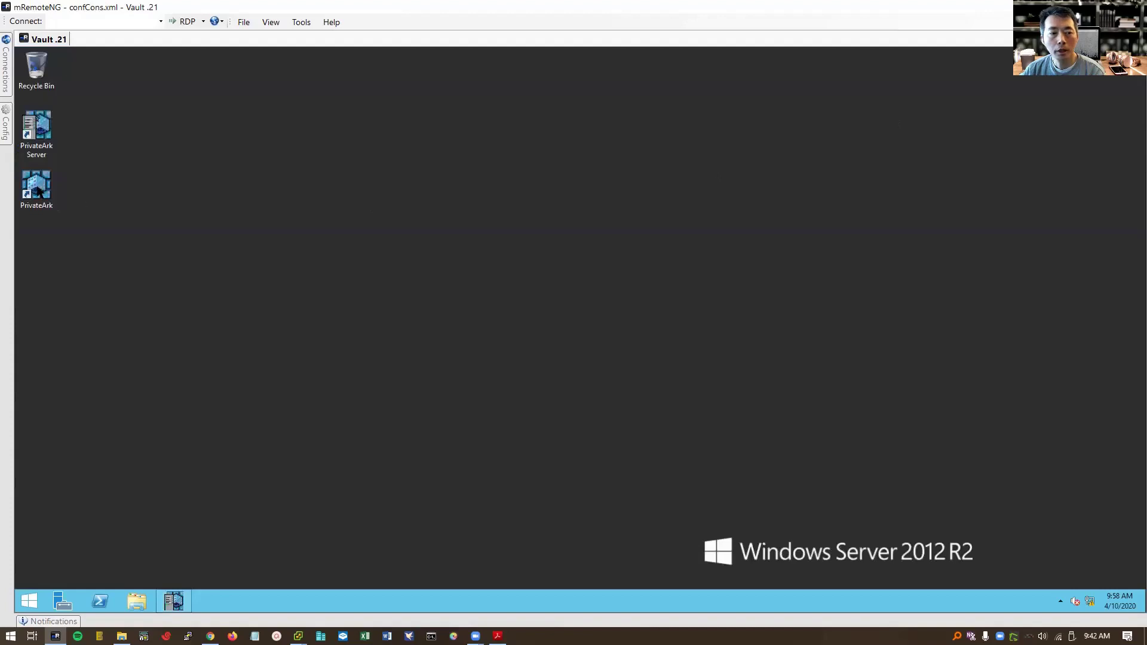
left_click(37, 191)
- Log on to vault 192.168.2.21 as administrator and browse the Notification Engine, System and VaultInternal safes
double_click(38, 190)
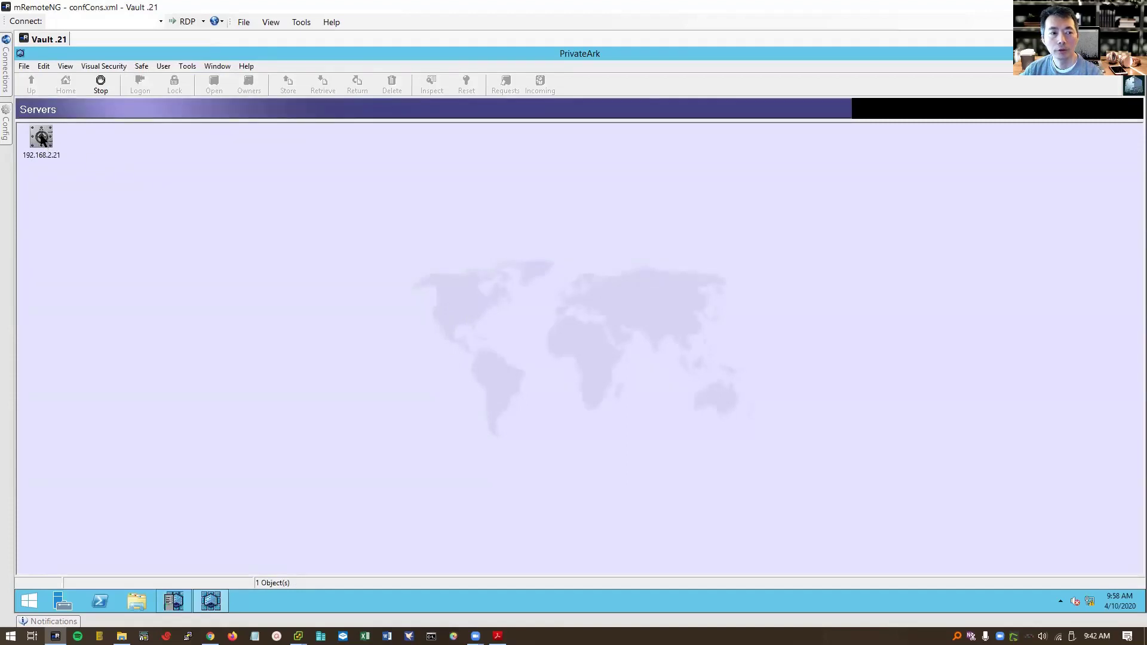
double_click(41, 139)
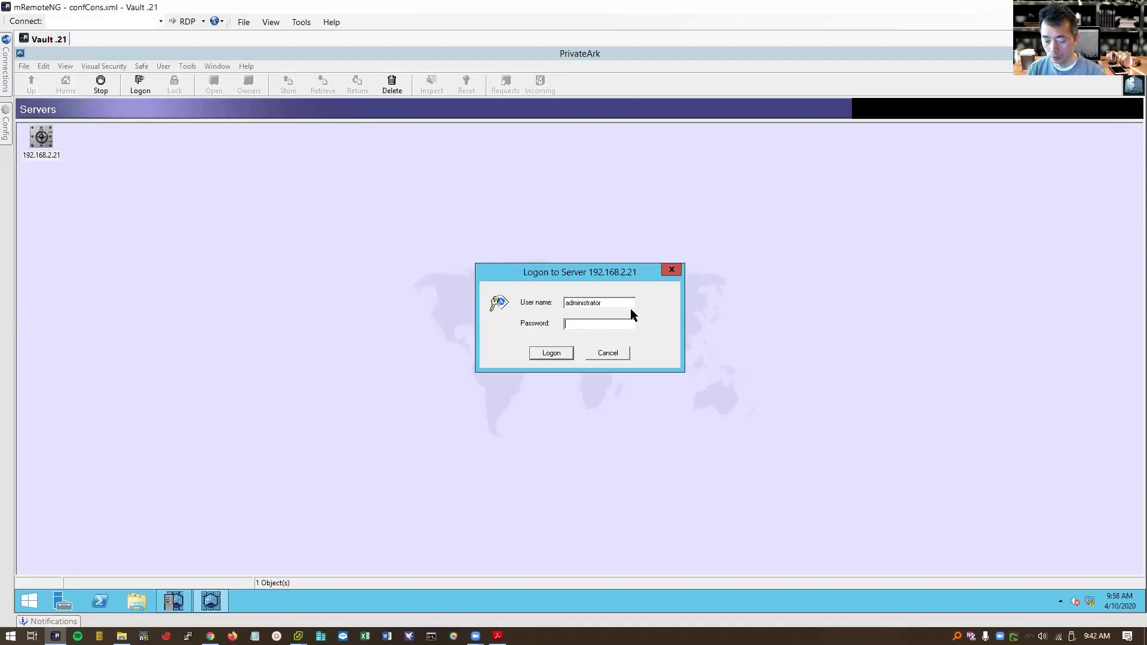
type("Cyberark1")
key("Return")
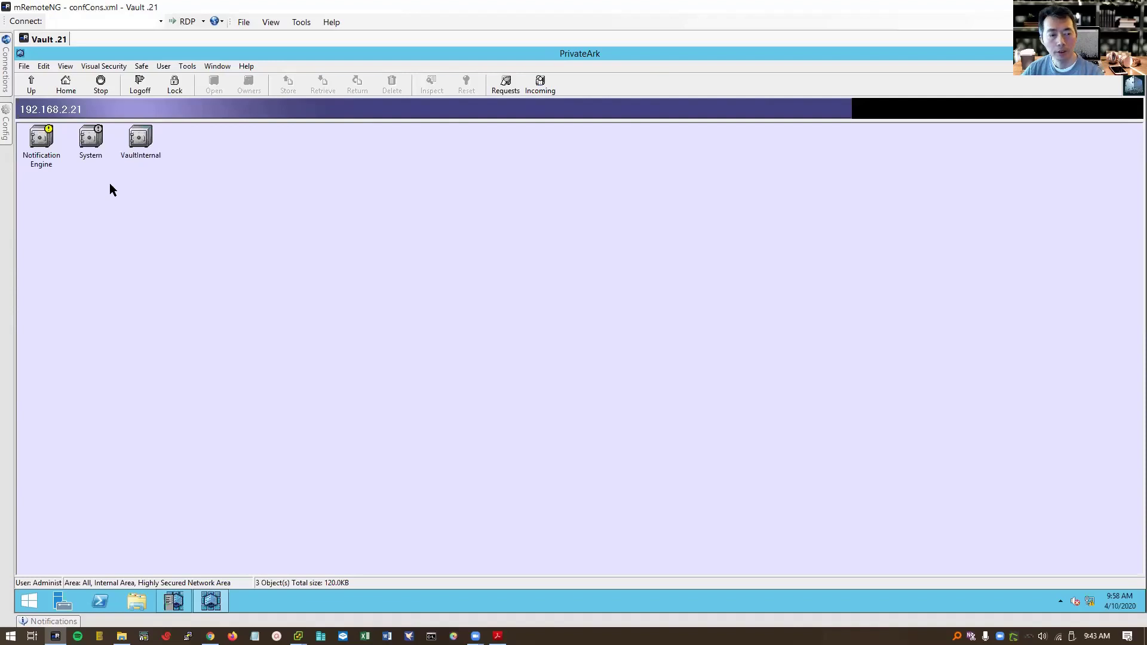
left_click(54, 157)
left_click(83, 150)
left_click(141, 152)
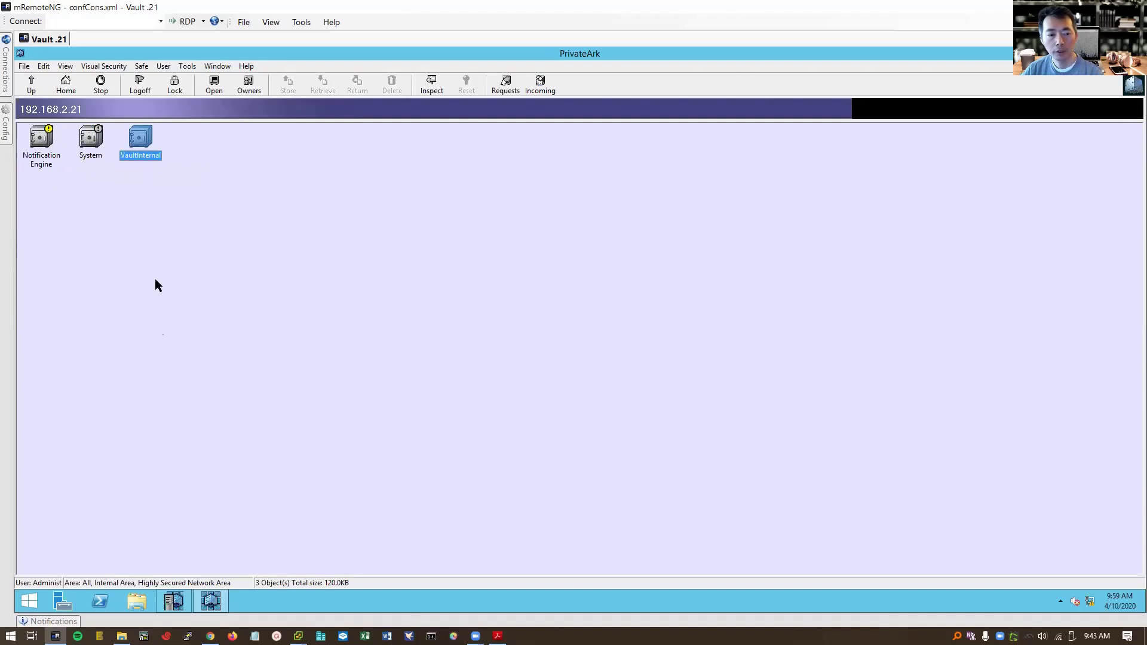
- Run services.msc, maximize the Services window and widen its columns to show full names and descriptions
right_click(28, 601)
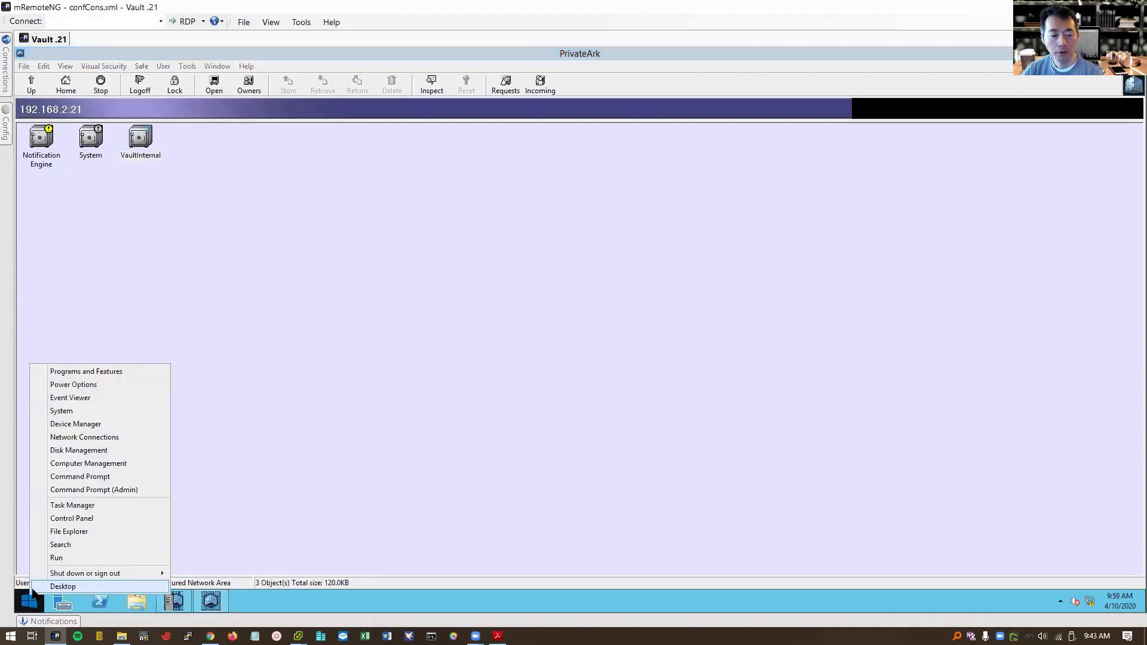
left_click(58, 564)
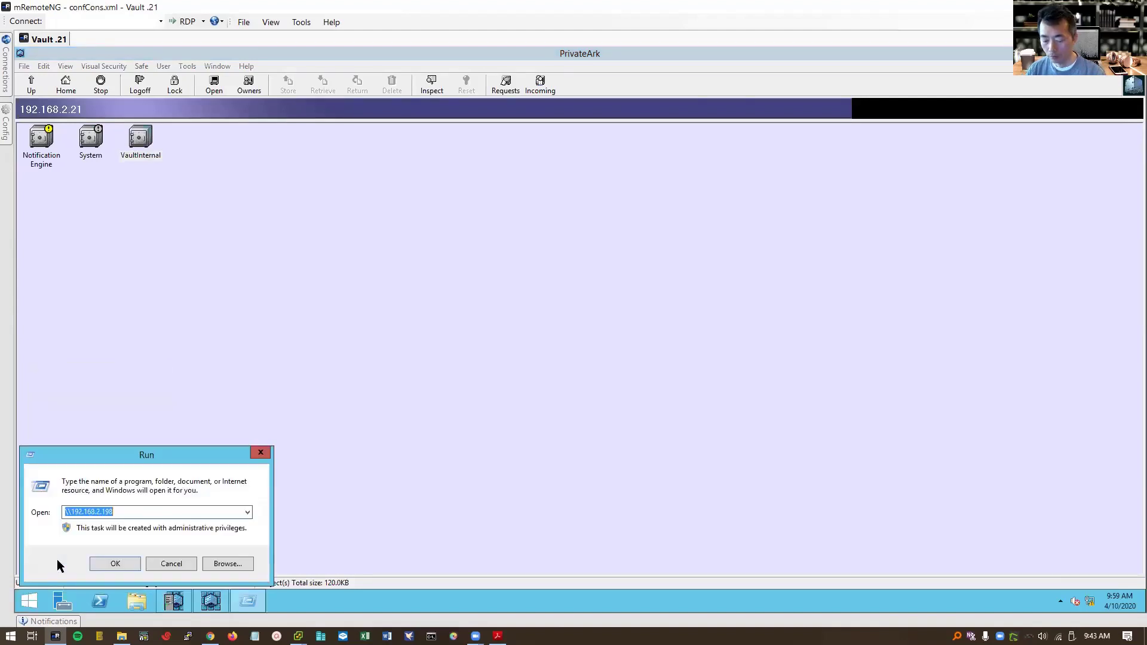
type("services.msc")
key("Return")
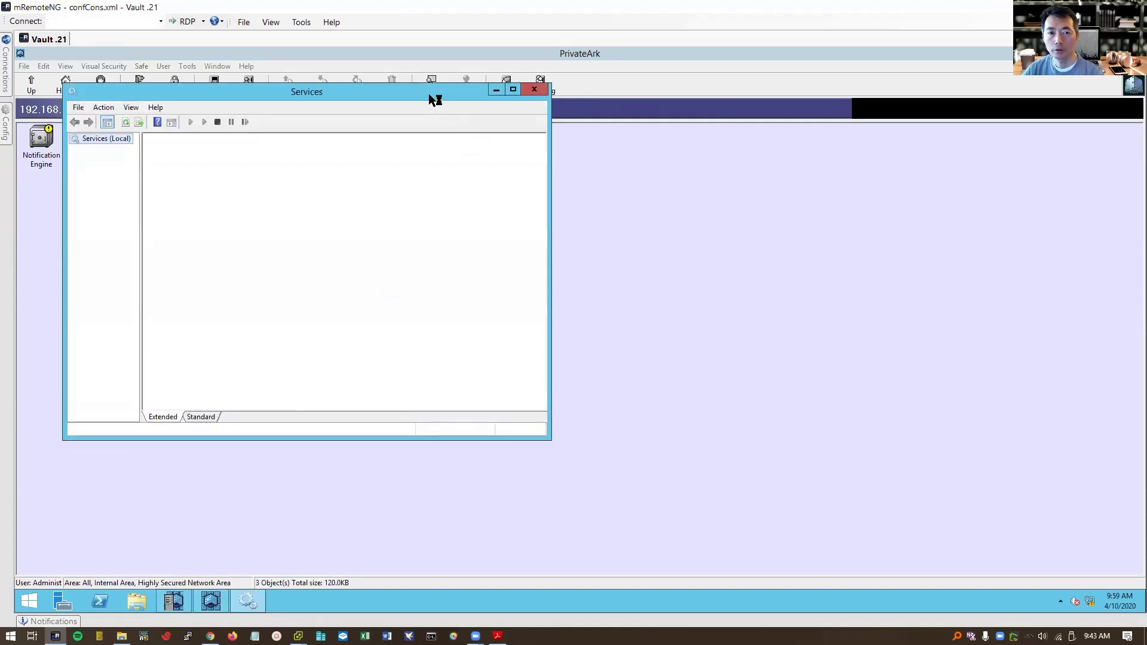
left_click(514, 91)
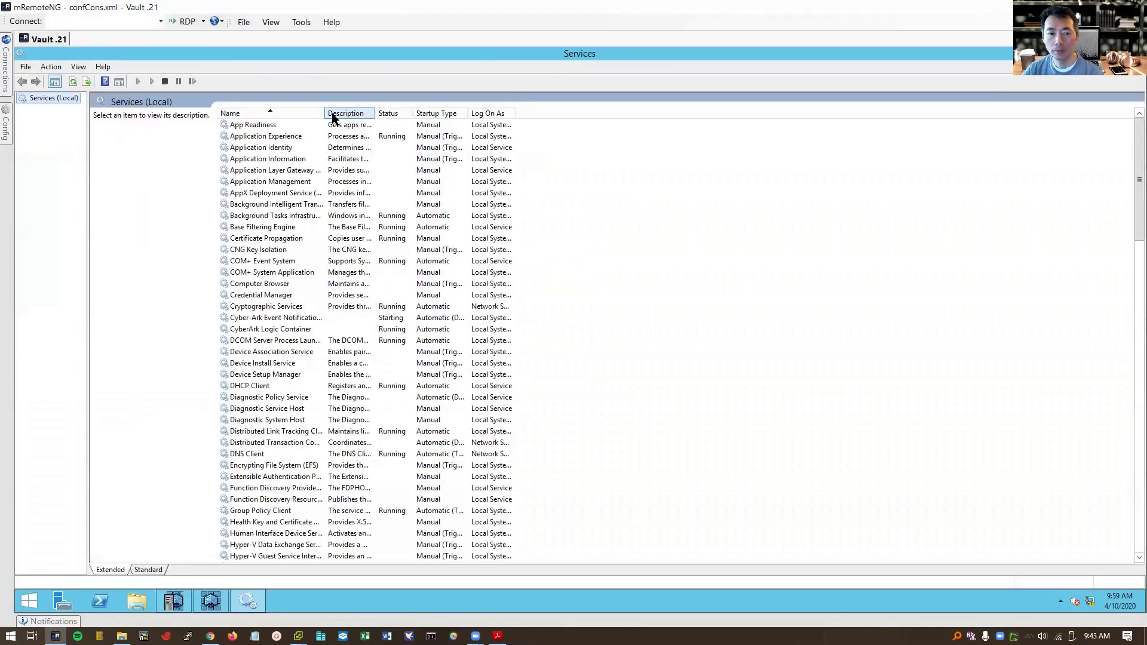
left_click_drag(324, 113, 734, 113)
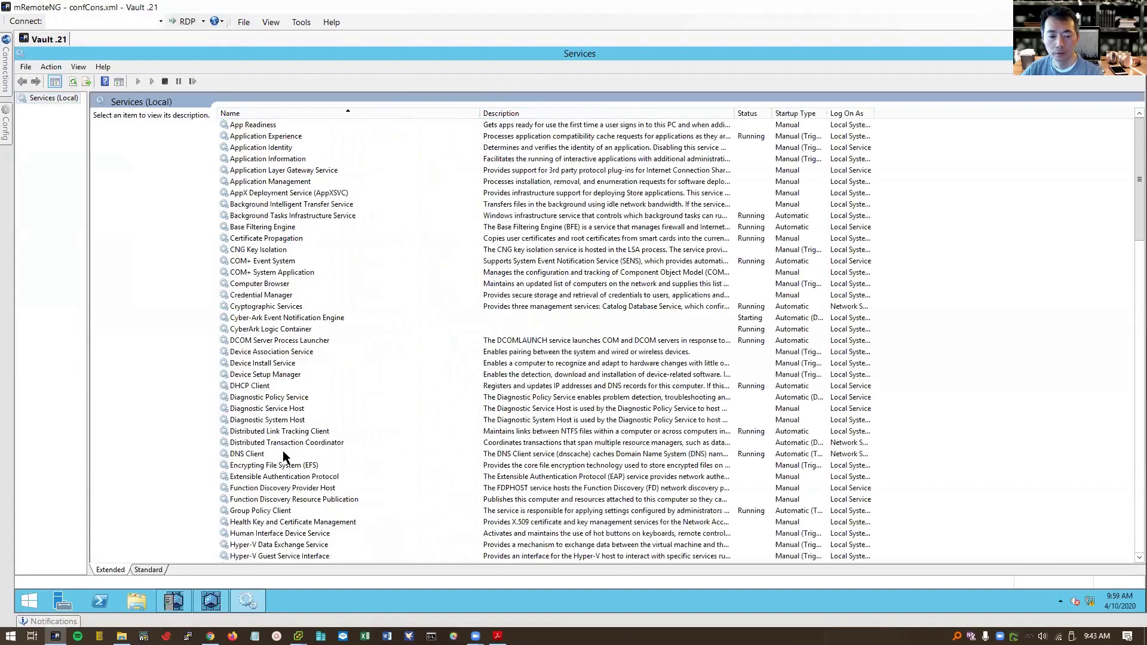
- Inspect the Event Notification Engine, Logic Container, PrivateArk Database, Remote Control Agent and Server services' status
left_click(277, 316)
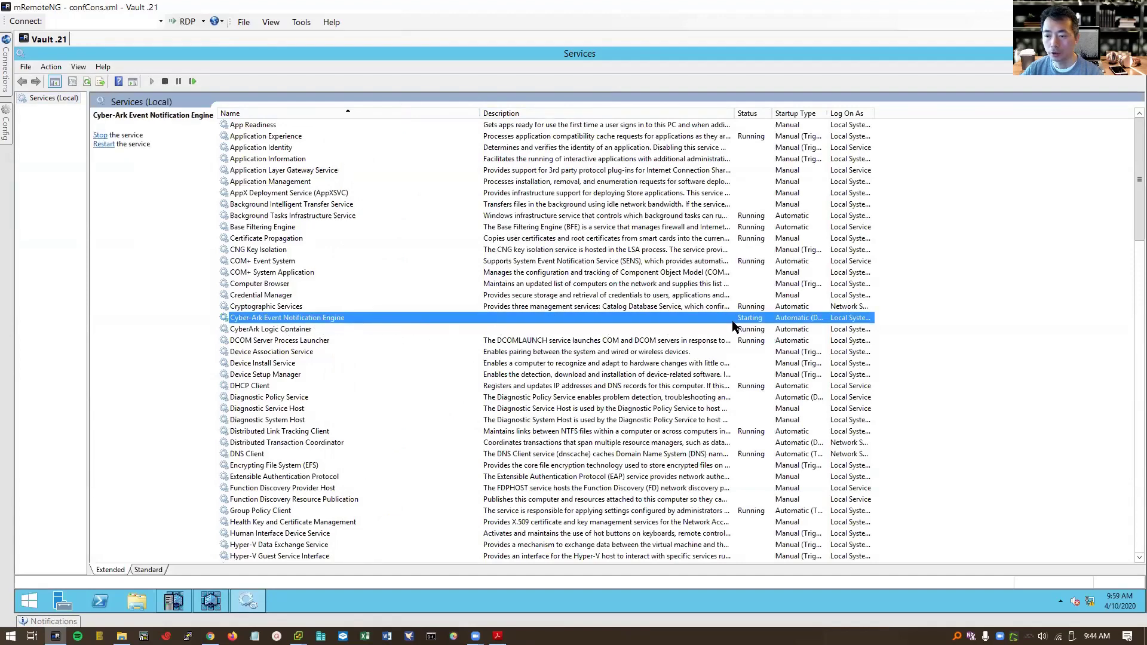
left_click(295, 330)
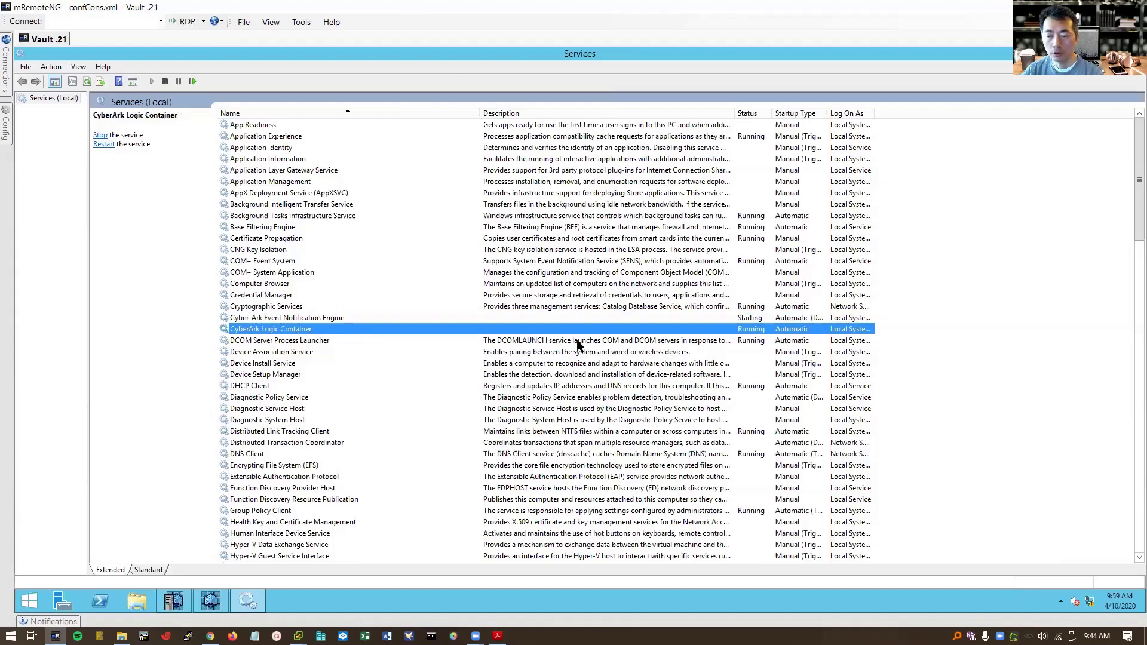
scroll(715, 356, "down", 4)
scroll(711, 385, "down", 20)
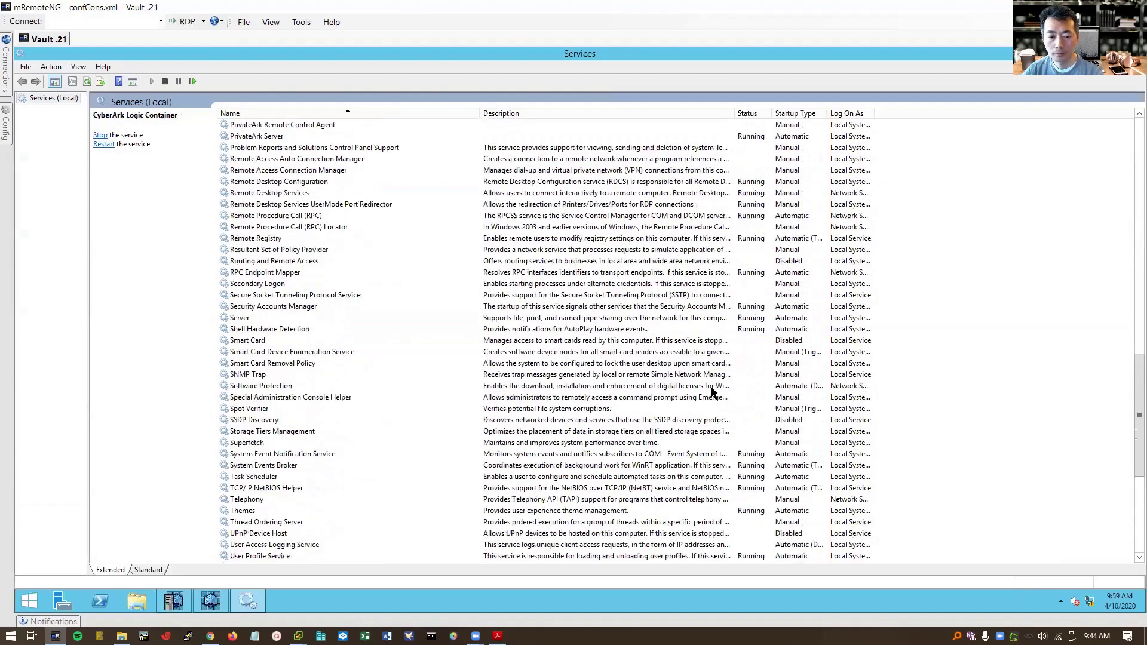
scroll(461, 257, "up", 4)
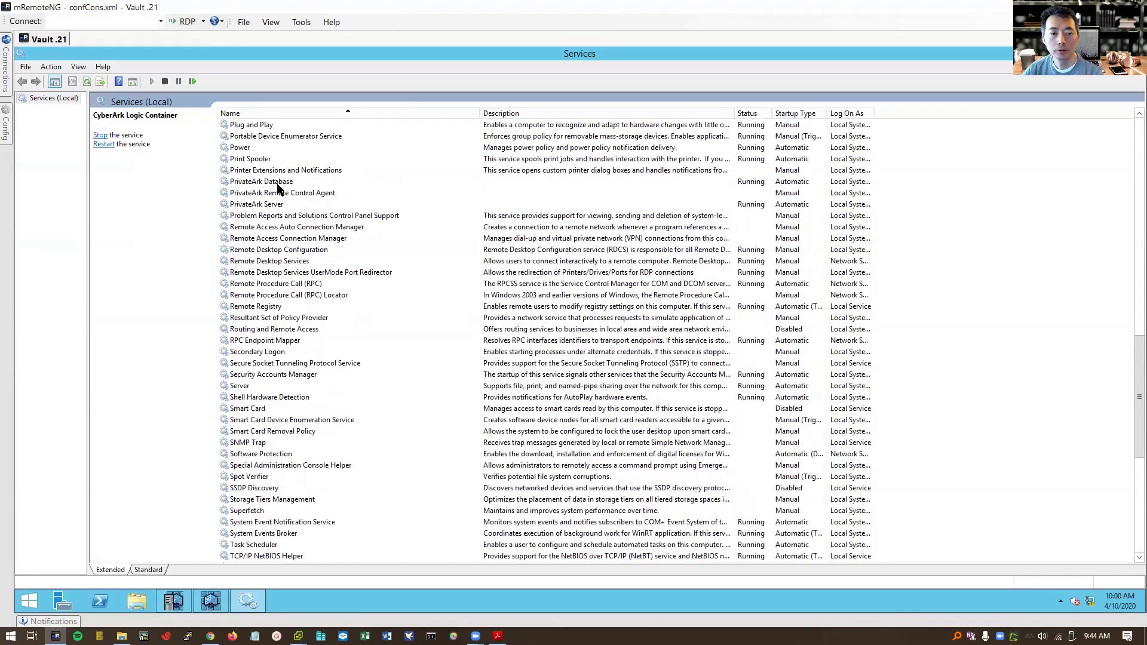
left_click(278, 188)
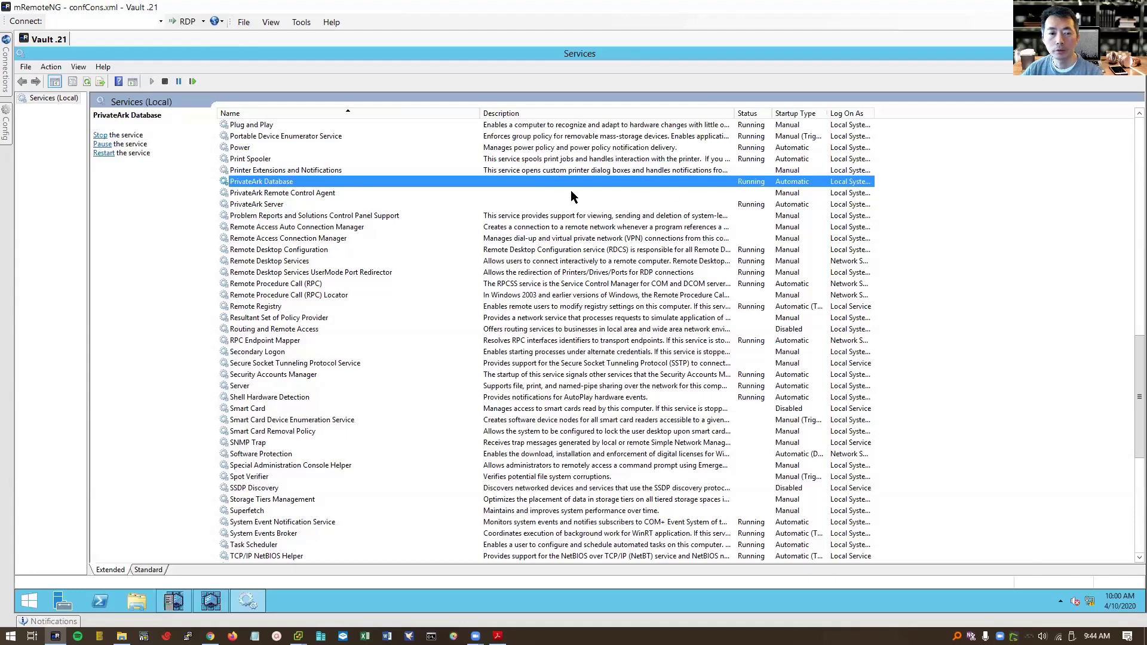
left_click(291, 192)
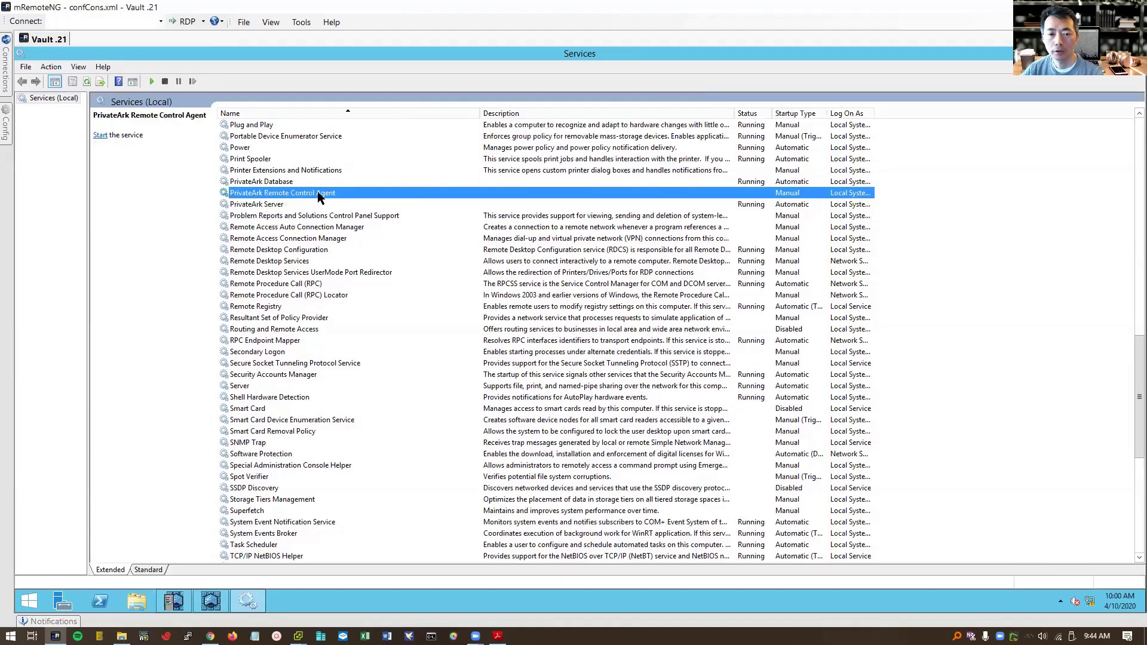
left_click(284, 205)
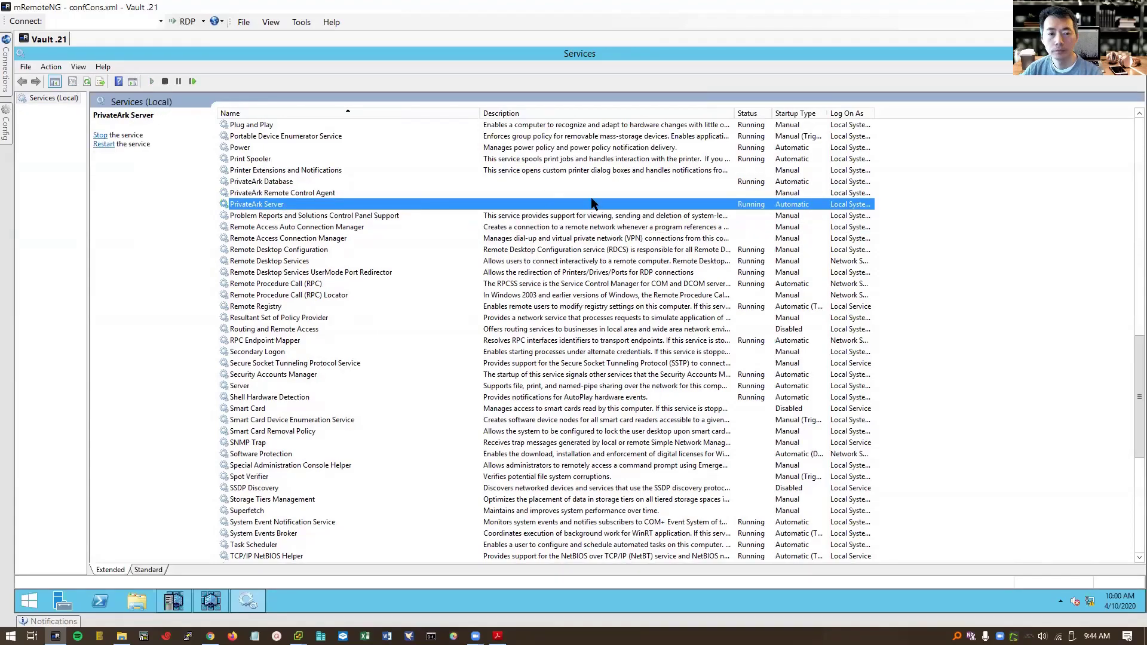
scroll(686, 225, "up", 1)
left_click(1137, 254)
left_click(1136, 145)
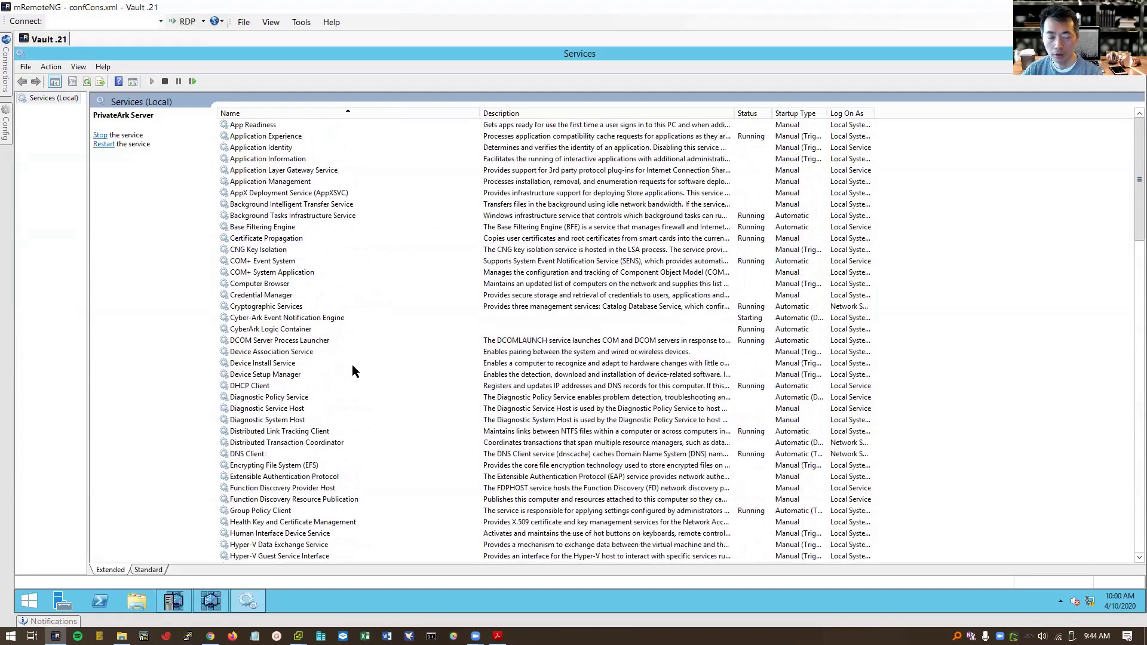
left_click(290, 329)
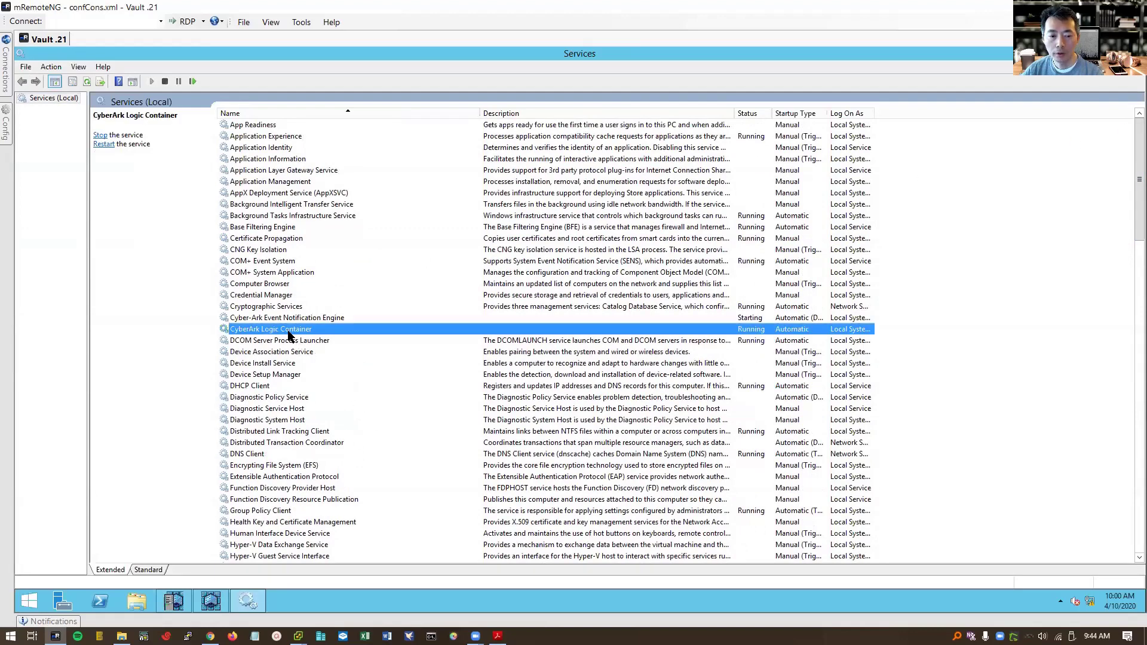
left_click(234, 320)
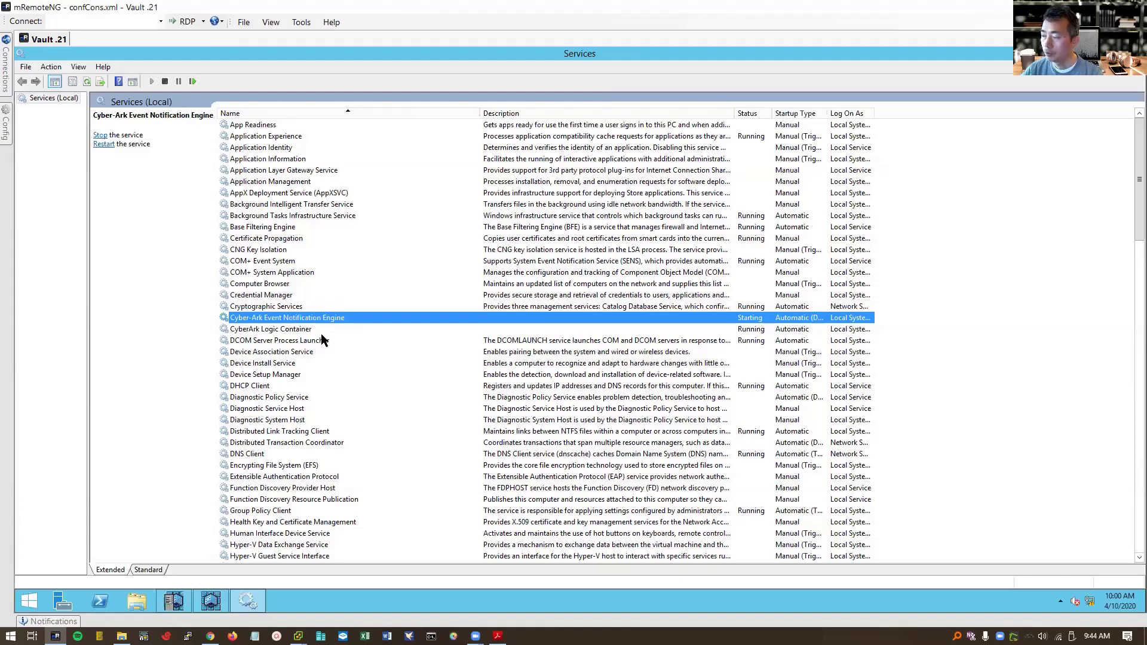
- Confirm Windows Firewall is running, recheck the Event Notification Engine, and open File Explorer at This PC
scroll(508, 346, "down", 3)
scroll(507, 377, "down", 20)
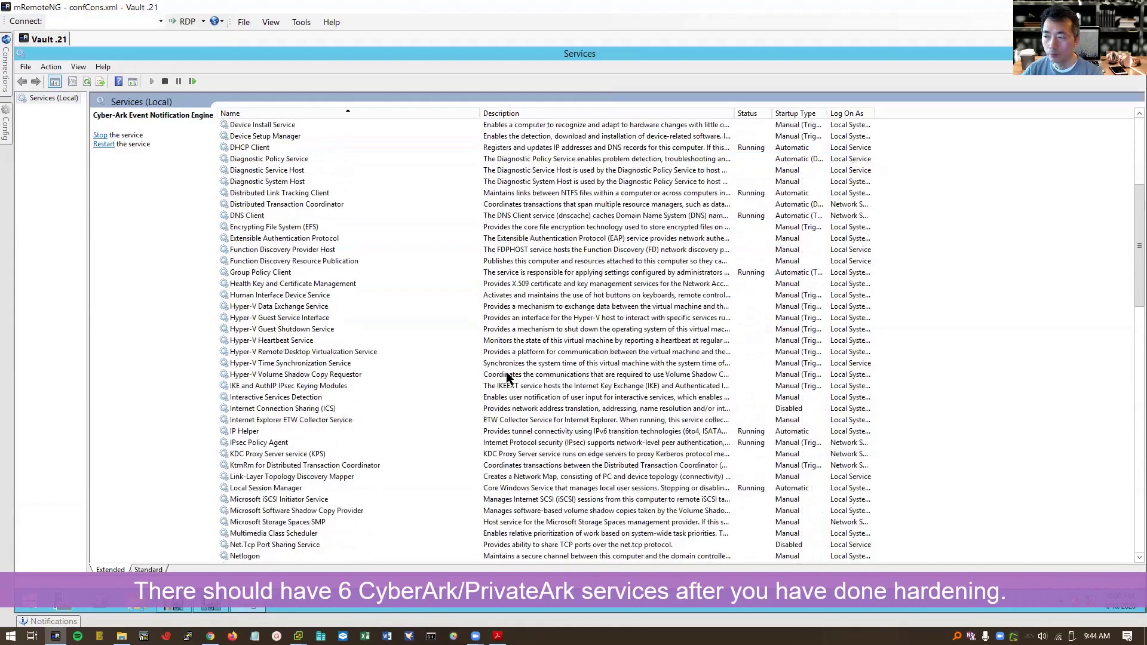
scroll(507, 374, "down", 9)
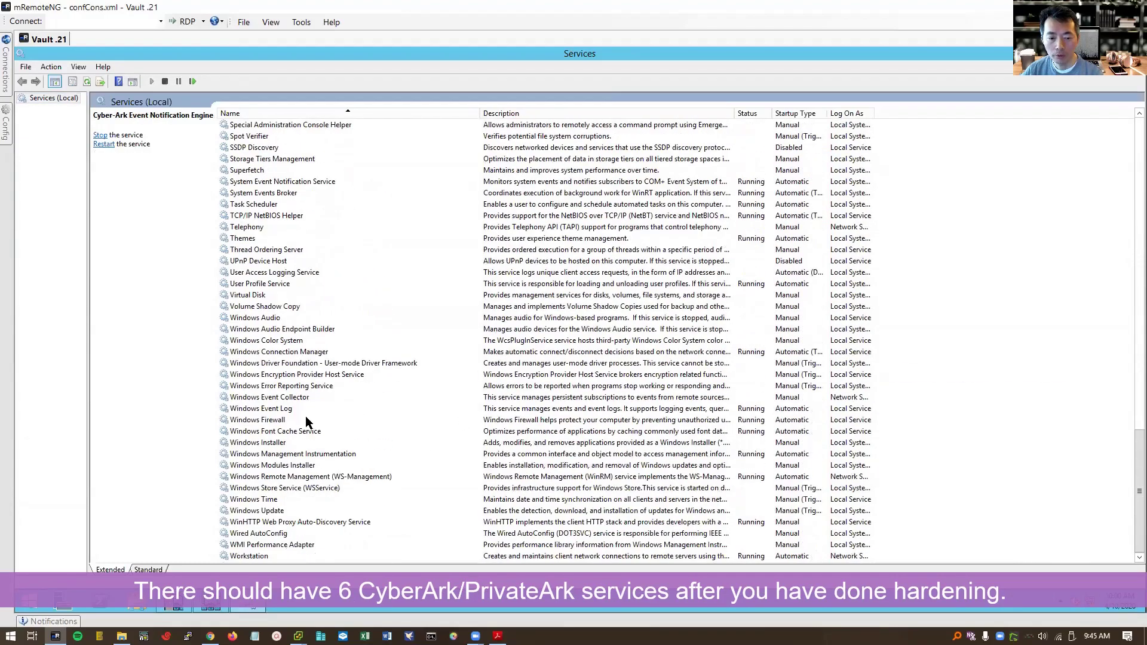
left_click(306, 417)
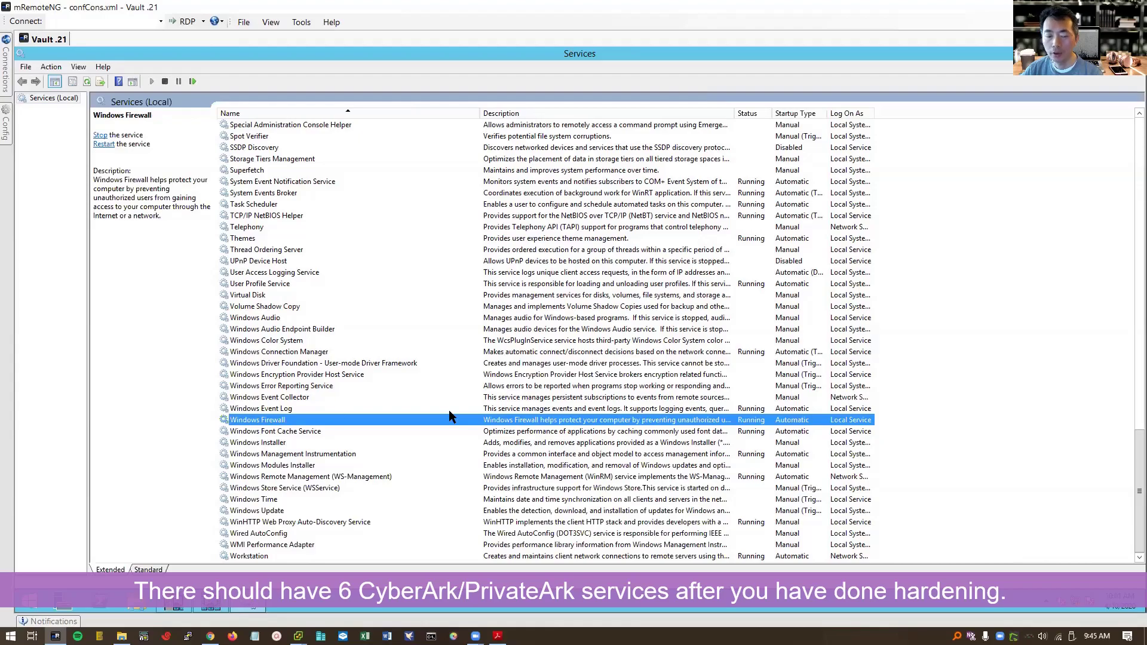
scroll(449, 410, "up", 15)
scroll(449, 410, "up", 16)
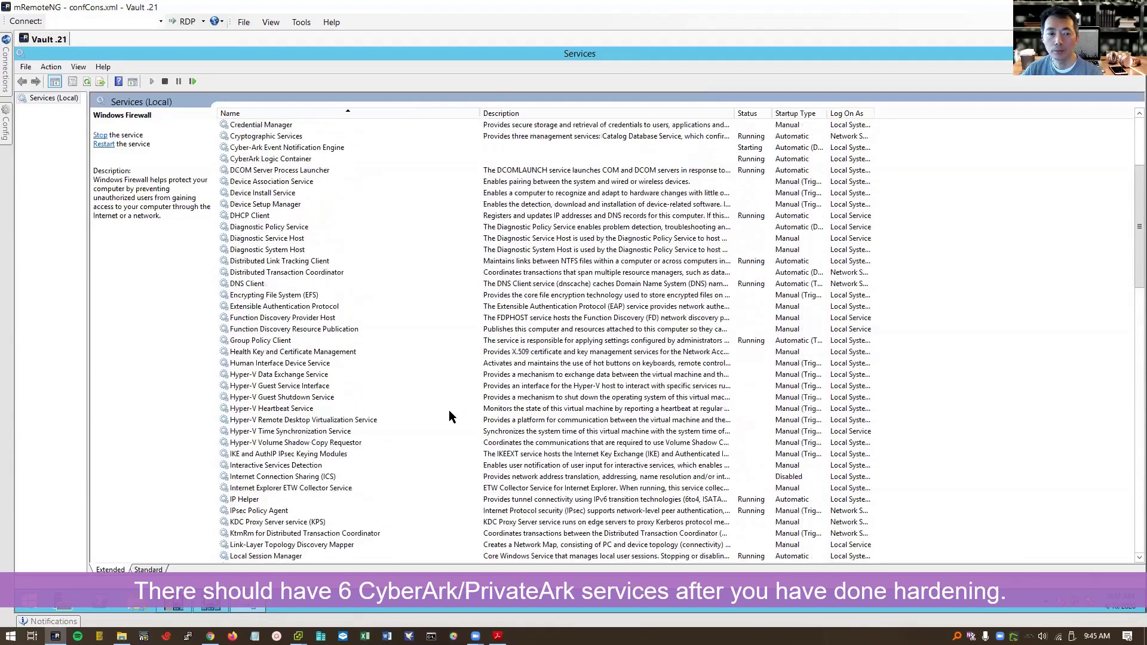
scroll(449, 410, "up", 2)
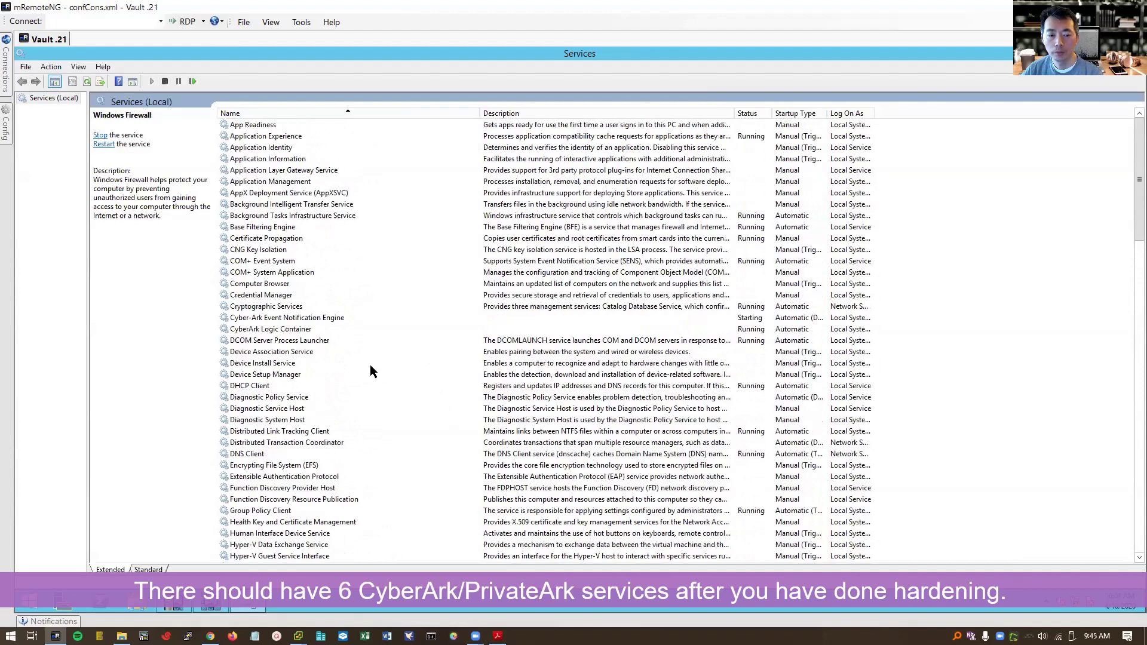
left_click(269, 321)
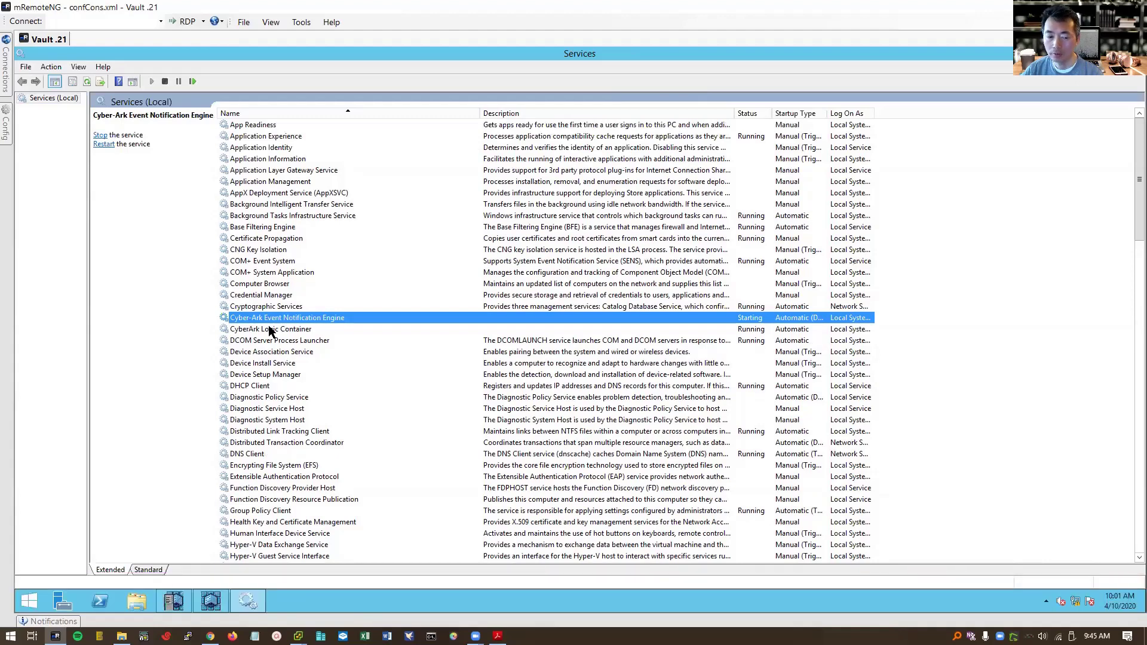
left_click(144, 598)
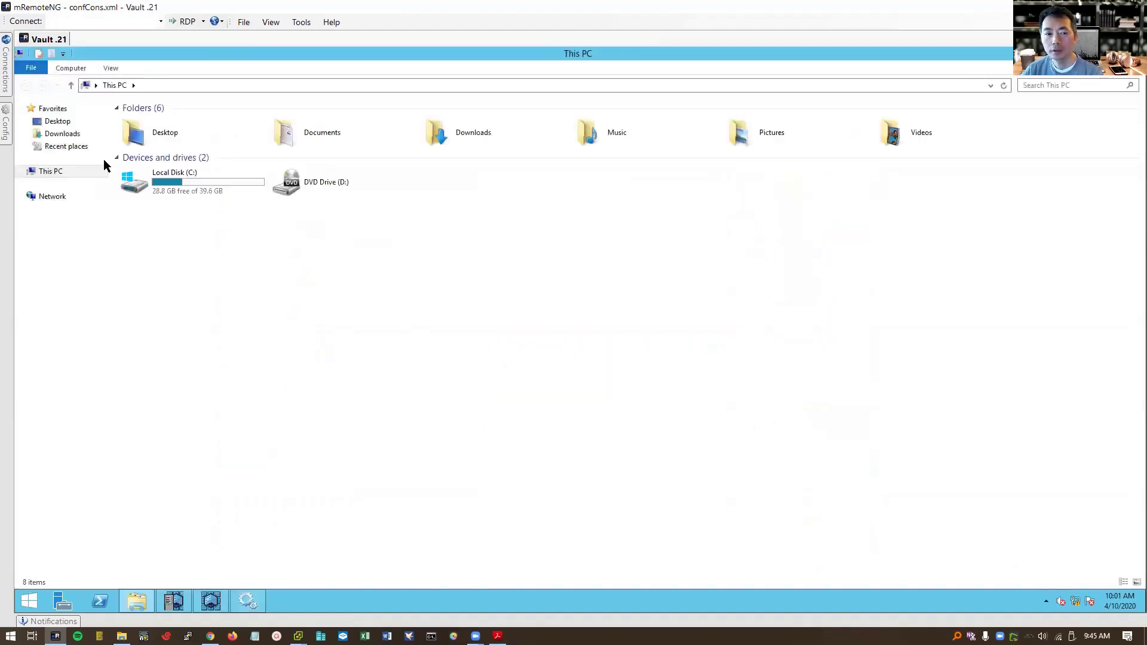
- Browse from Local Disk (C:) through CyberArkInstallationFiles and Server-Rls-v11.1 into the Hardening folder
double_click(135, 174)
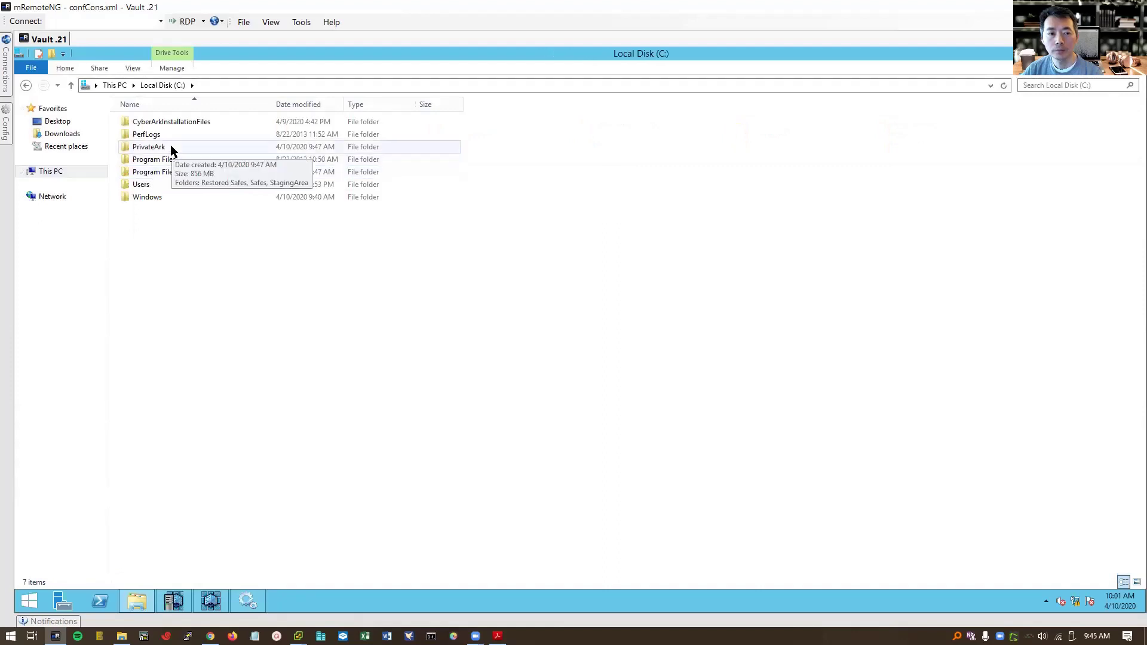
double_click(170, 121)
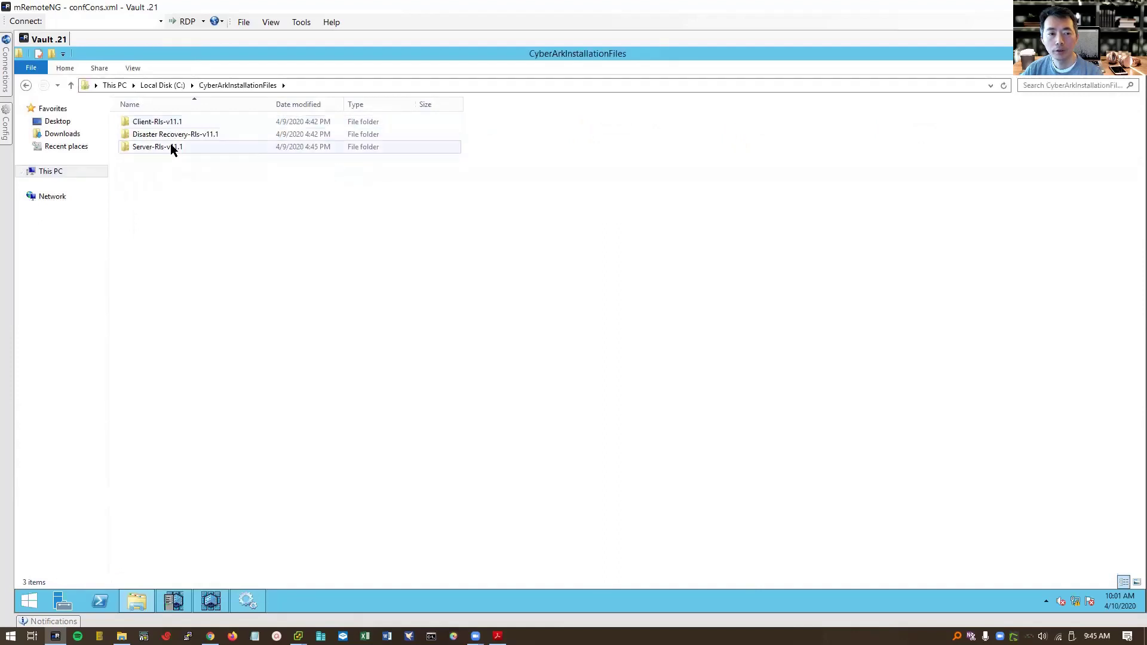
double_click(172, 147)
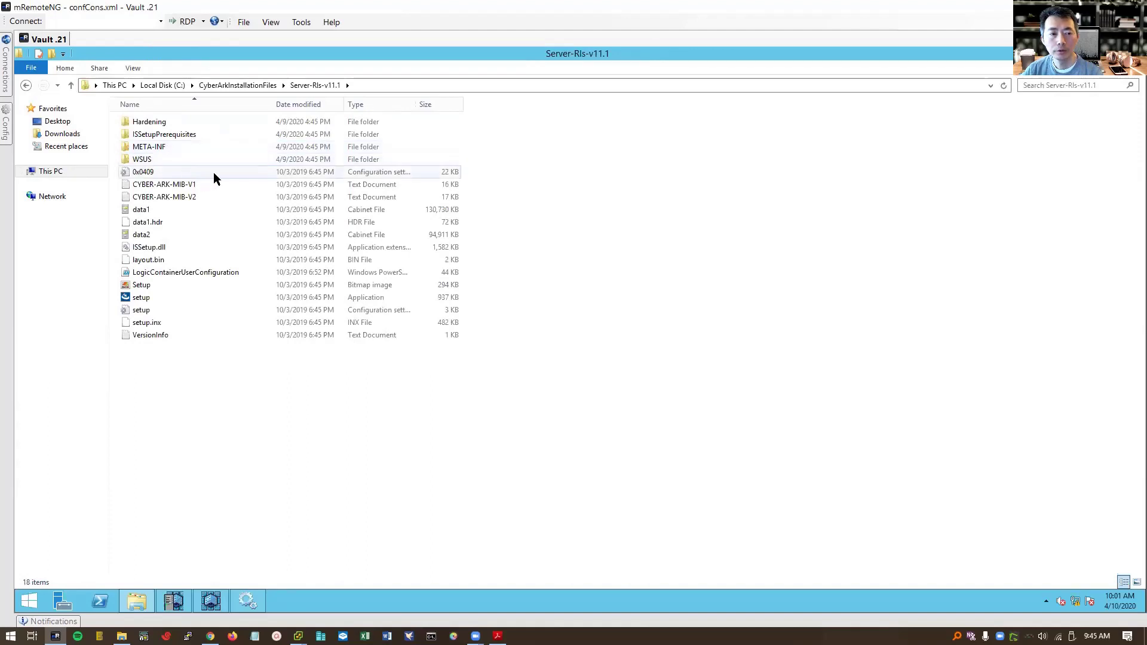
double_click(202, 119)
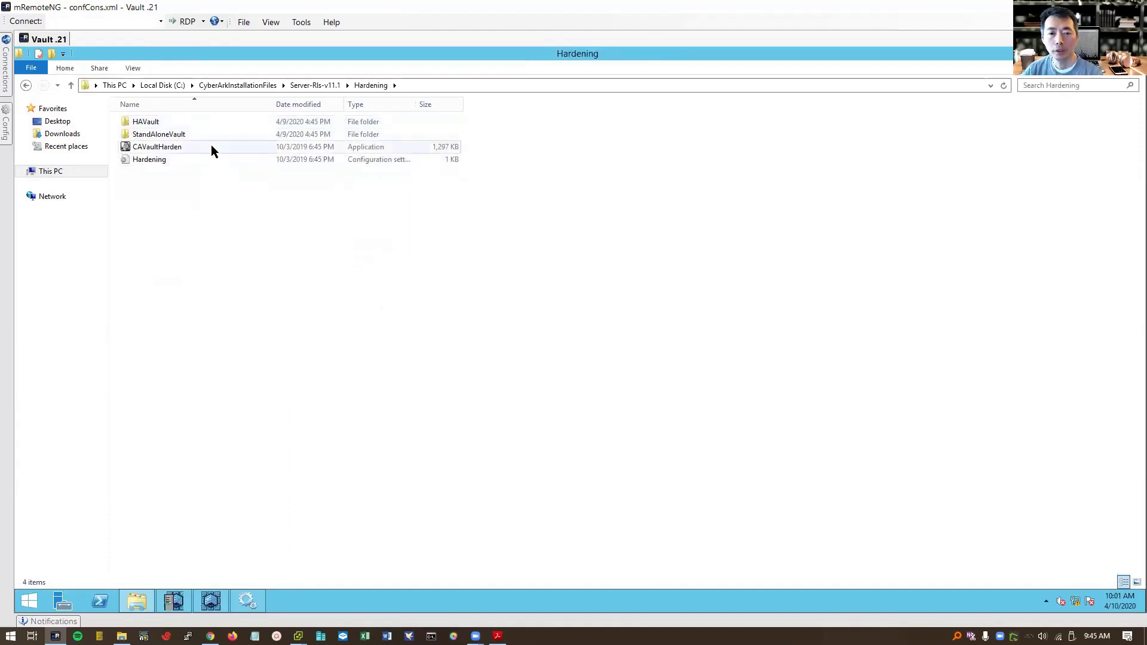
- Check the run options for CAVaultHarden, then close the menu without running it
left_click(209, 159)
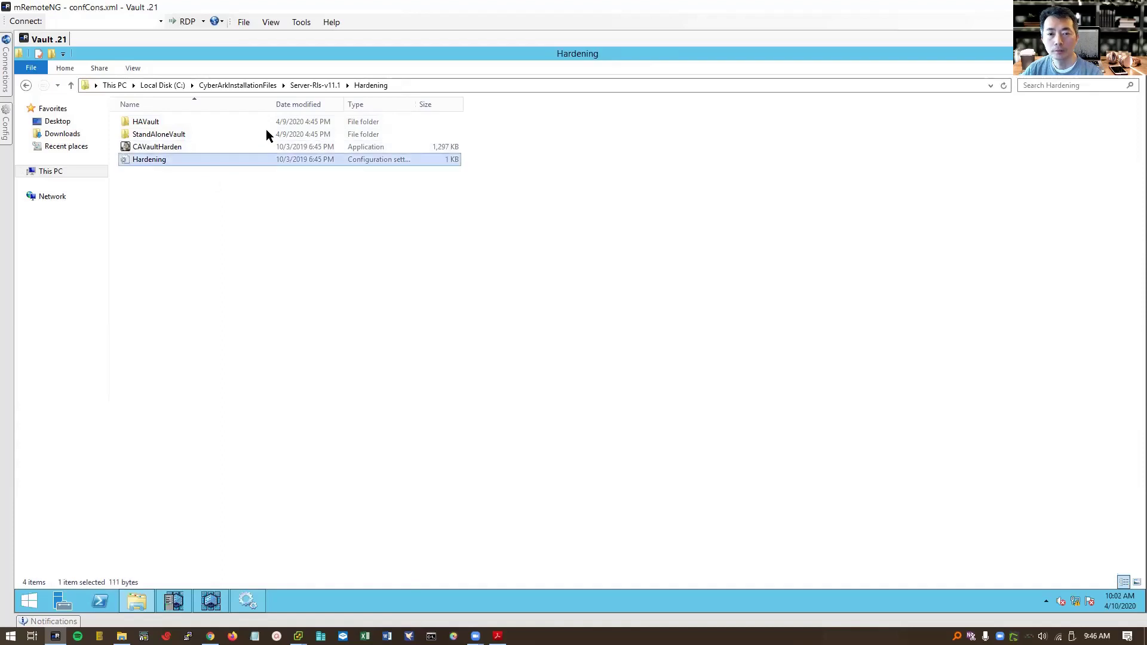
right_click(205, 144)
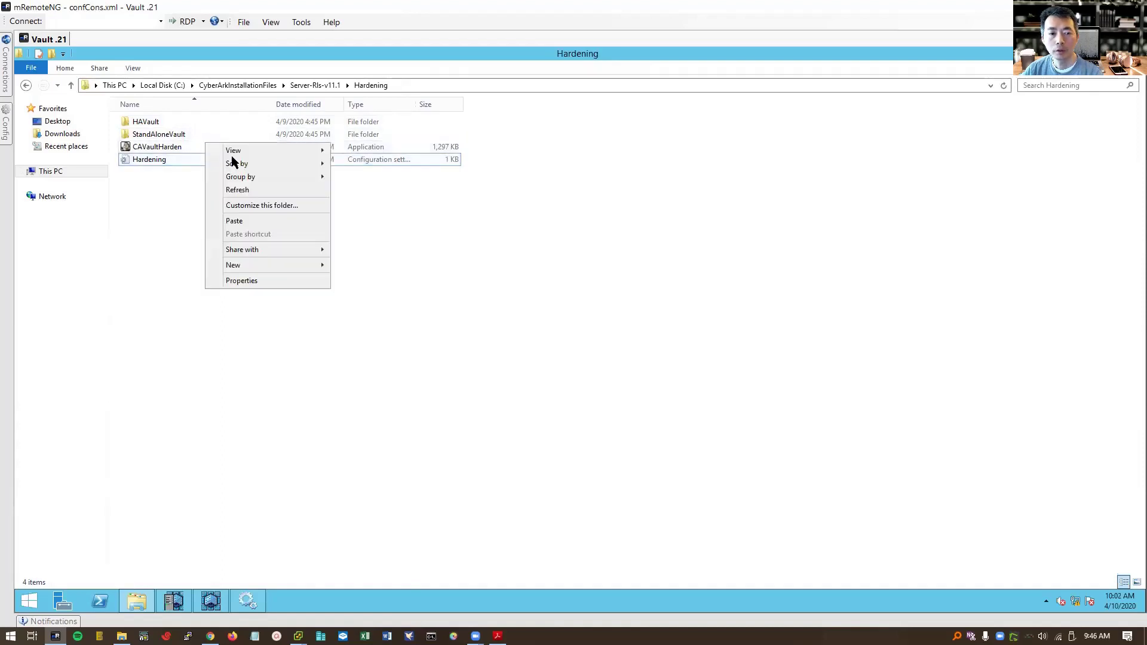
left_click(179, 147)
right_click(180, 151)
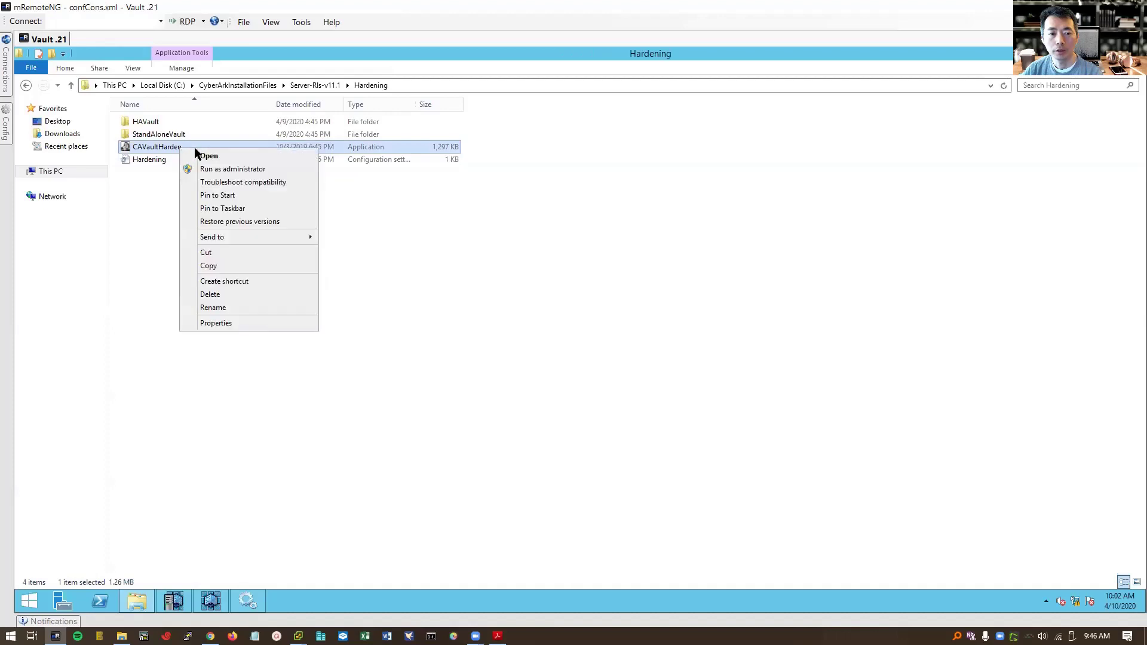
left_click(783, 290)
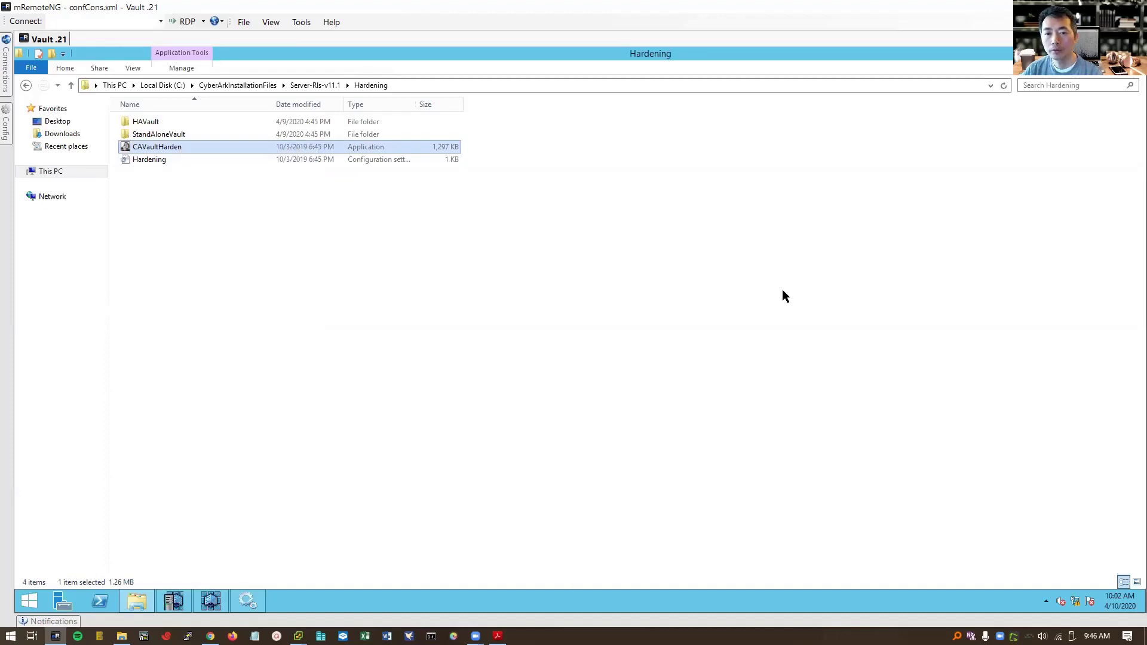